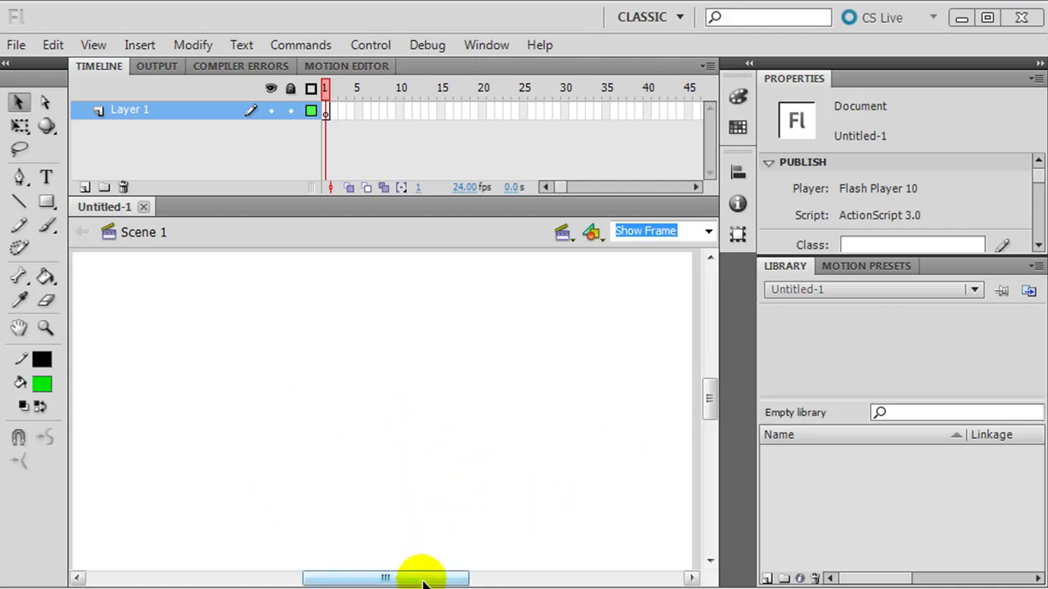
# Step: Create a new Movie Clip symbol named 'twinkling starfield'
pyautogui.moveTo(421, 576); pyautogui.dragTo(423, 580)
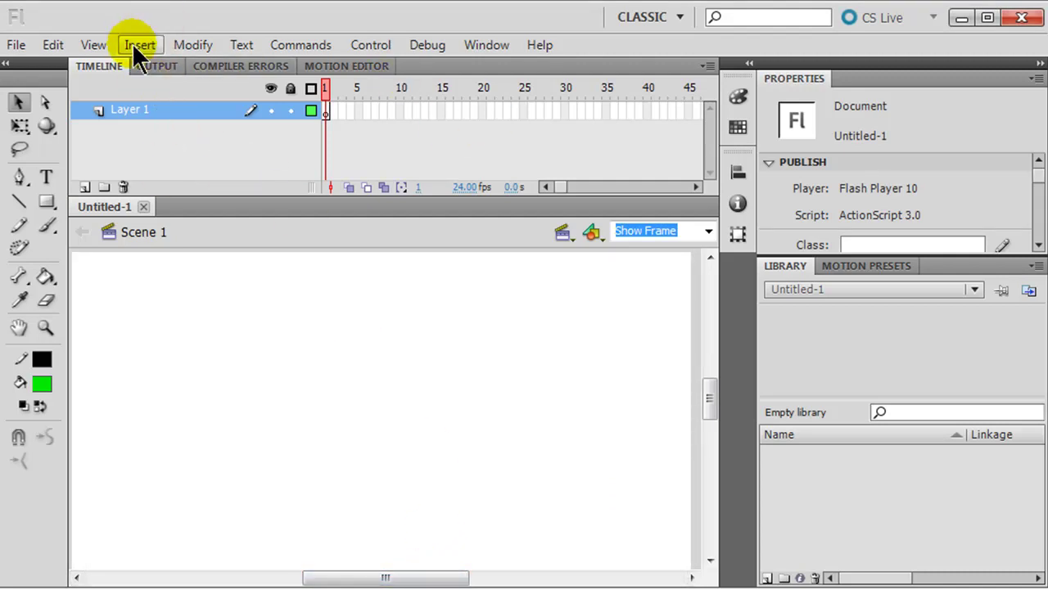
pyautogui.click(139, 45)
pyautogui.click(167, 65)
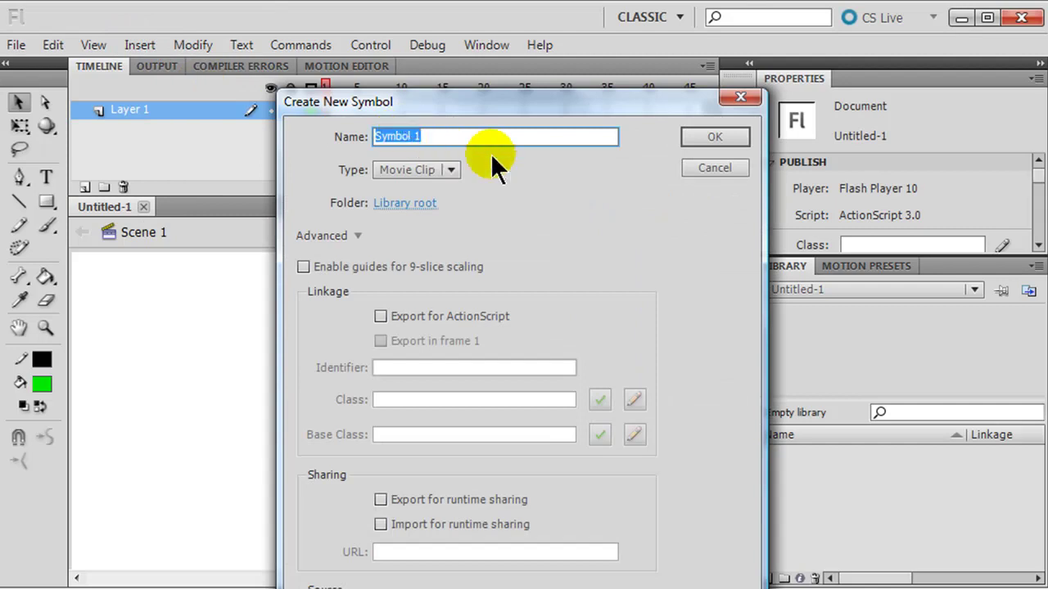
pyautogui.write('twinkling starfield')
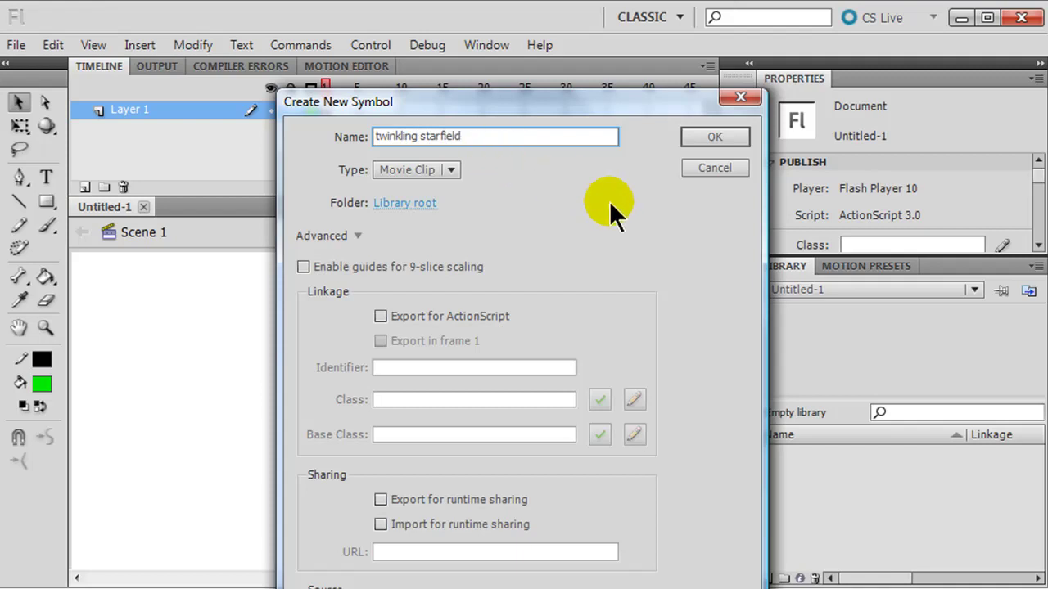
pyautogui.click(728, 134)
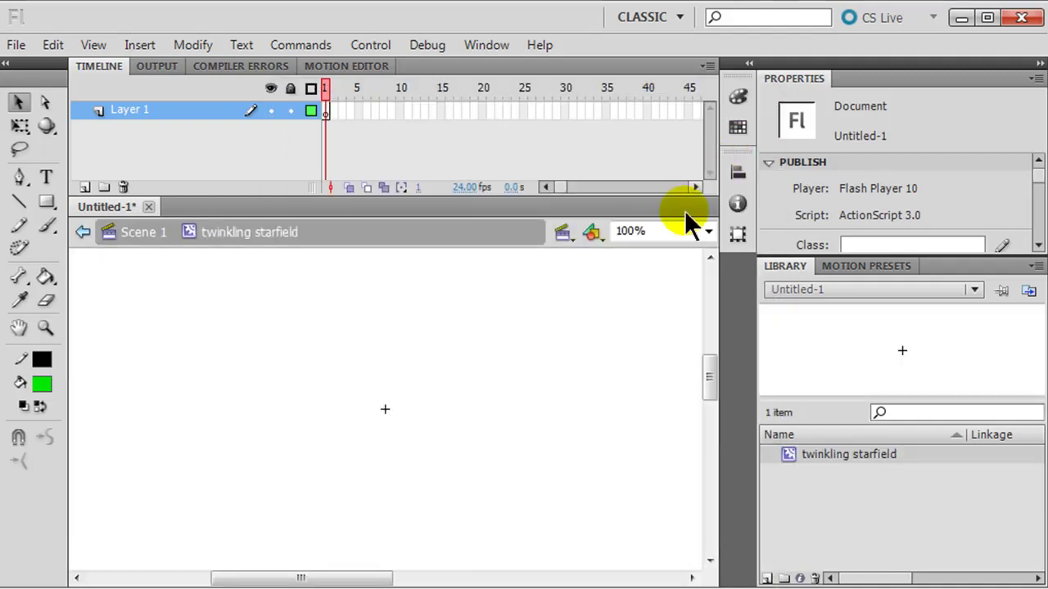
# Step: Set the stage zoom to 75%
pyautogui.click(709, 232)
pyautogui.click(686, 264)
pyautogui.click(709, 232)
pyautogui.click(668, 276)
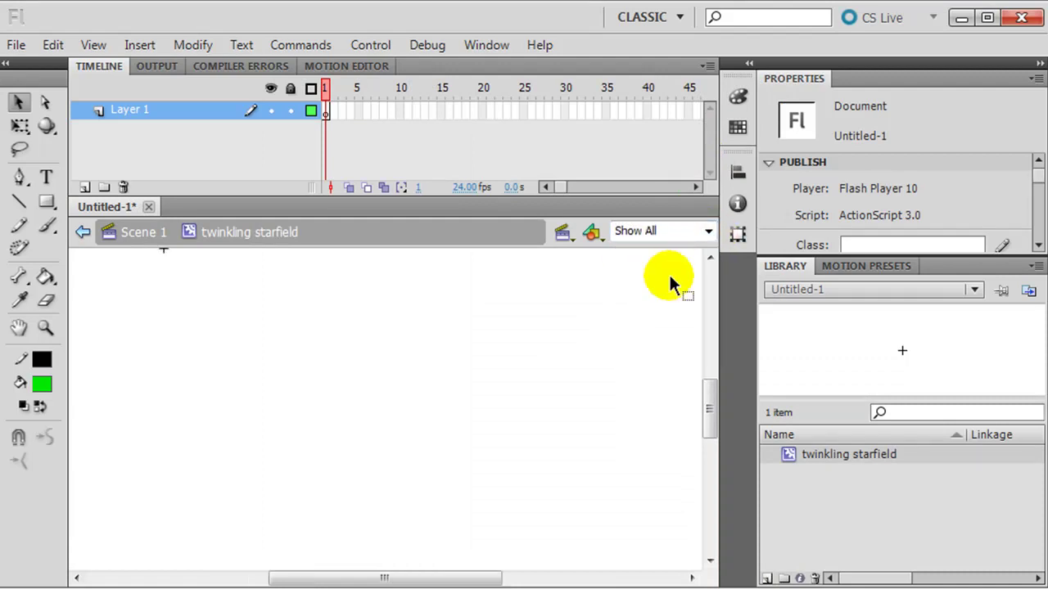
pyautogui.click(709, 232)
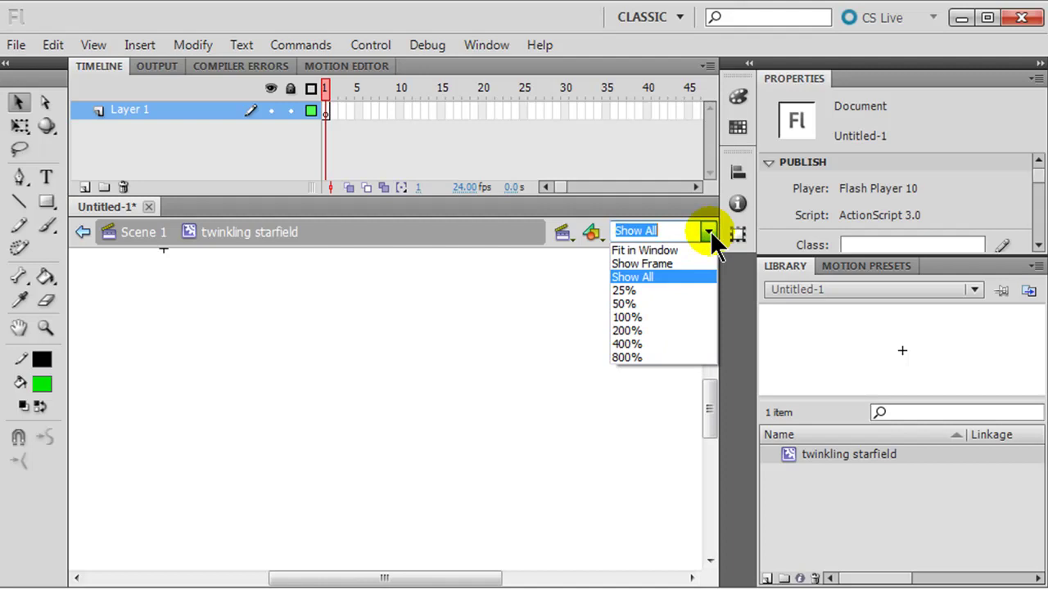
pyautogui.click(659, 318)
pyautogui.moveTo(711, 403); pyautogui.dragTo(710, 378)
pyautogui.moveTo(384, 577); pyautogui.dragTo(321, 578)
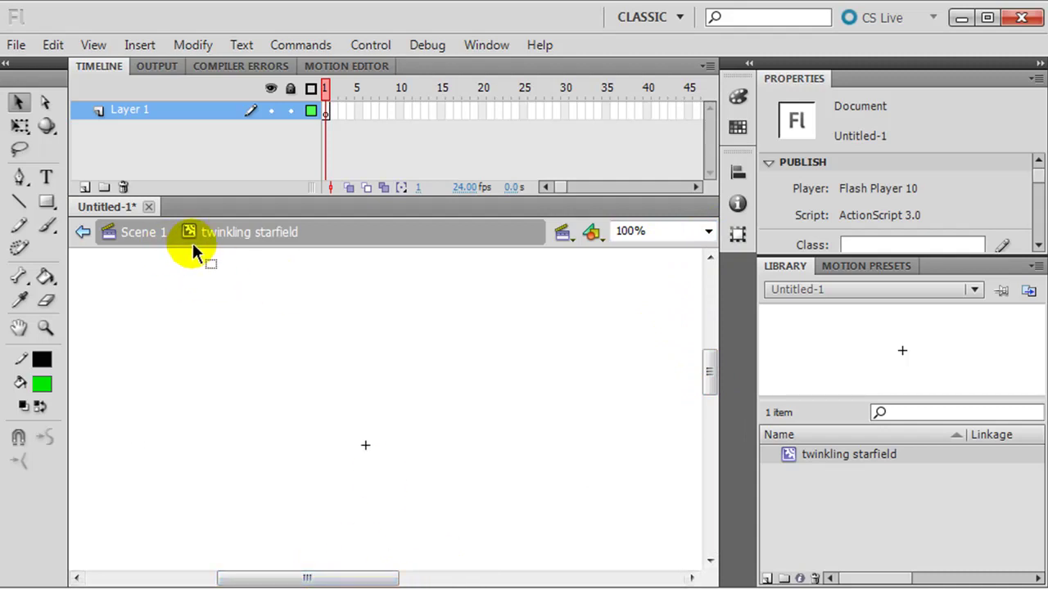
pyautogui.moveTo(709, 370); pyautogui.dragTo(710, 378)
pyautogui.click(654, 231)
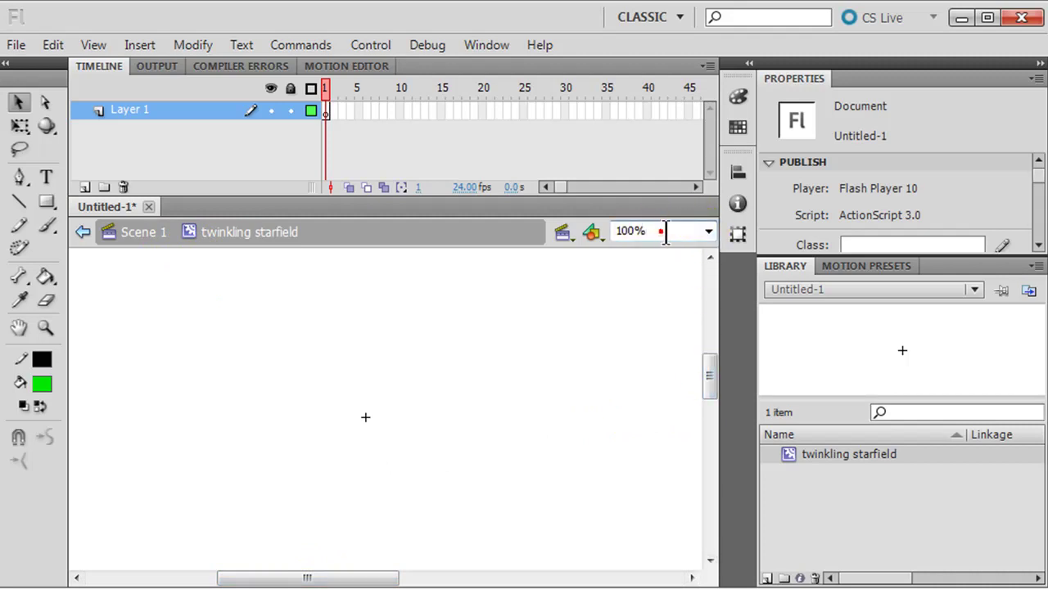
pyautogui.click(661, 231)
pyautogui.write('75')
pyautogui.press('Return')
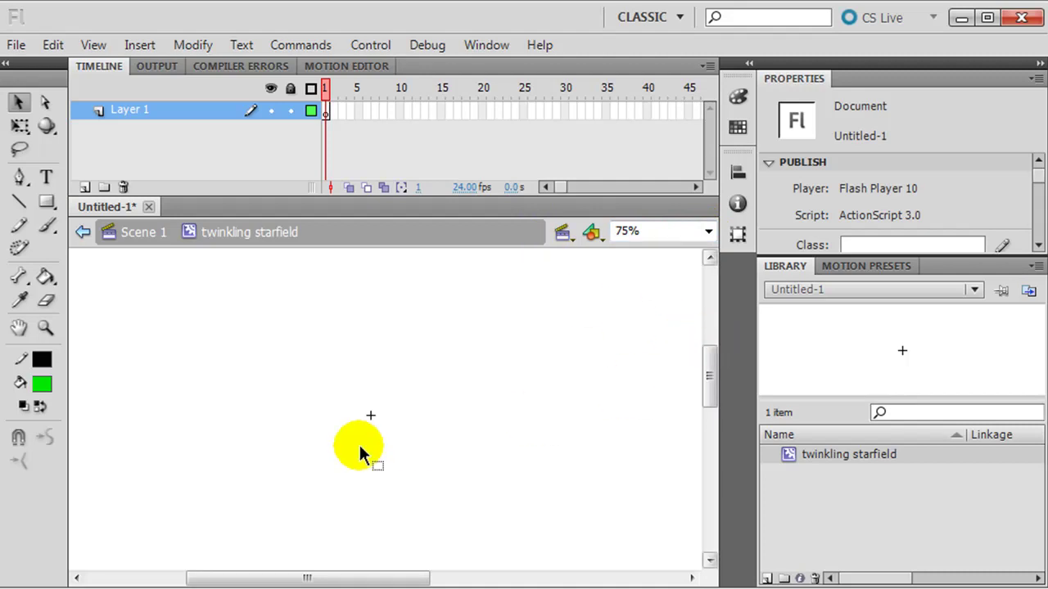
# Step: Add layers and name them stars, rotating arms 1 and rotatating arms 2
pyautogui.click(84, 186)
pyautogui.click(85, 187)
pyautogui.doubleClick(134, 144)
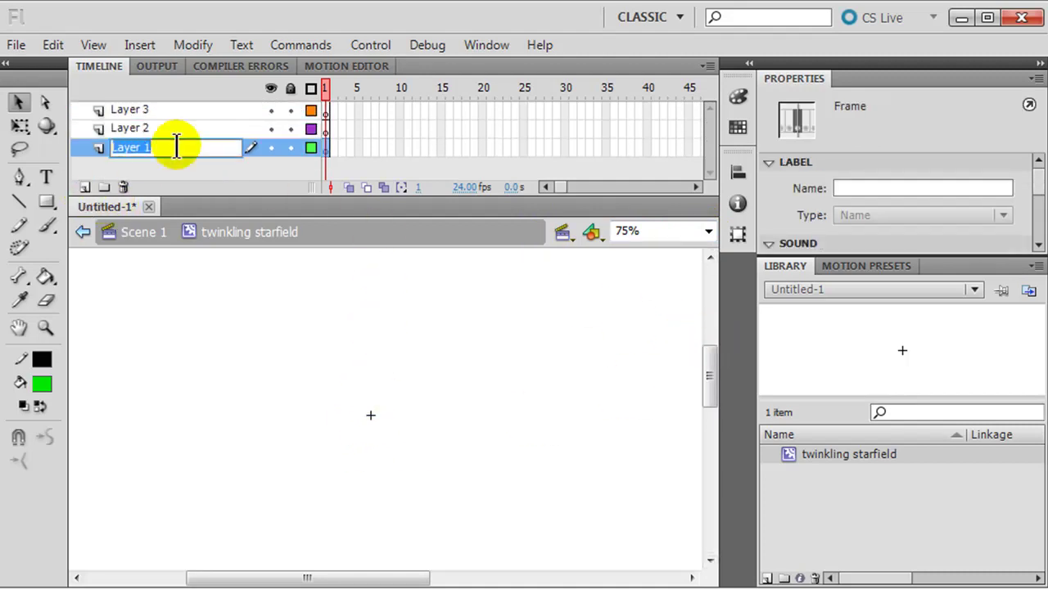
pyautogui.write('stars')
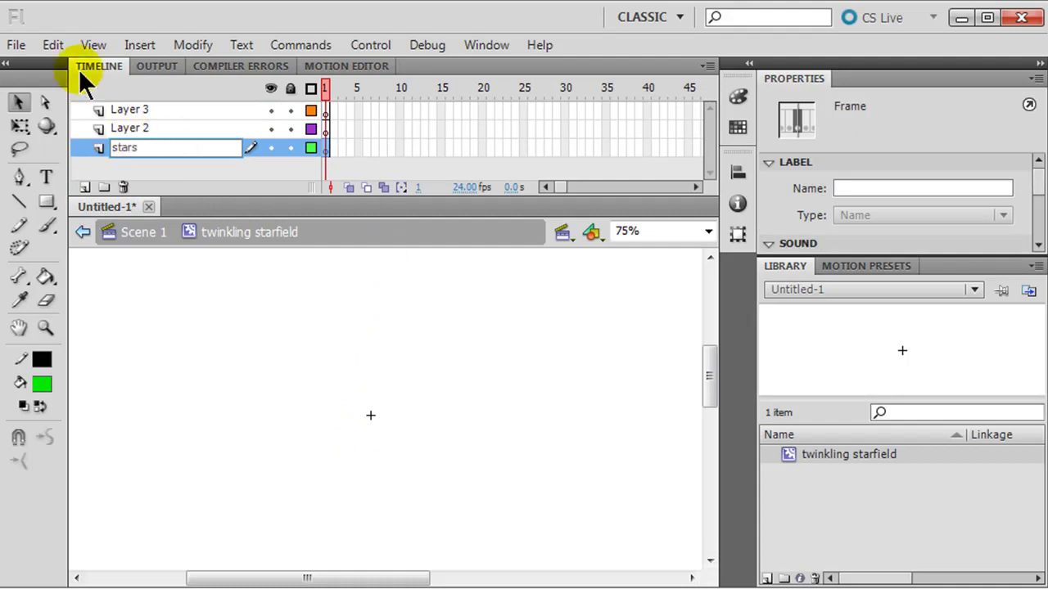
pyautogui.doubleClick(131, 130)
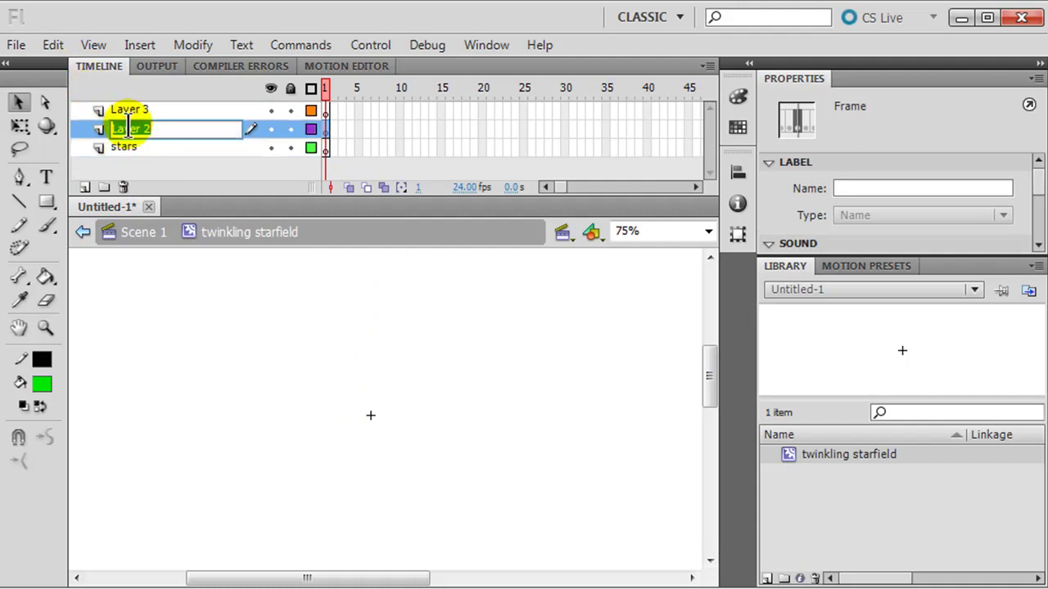
pyautogui.write('rotating a')
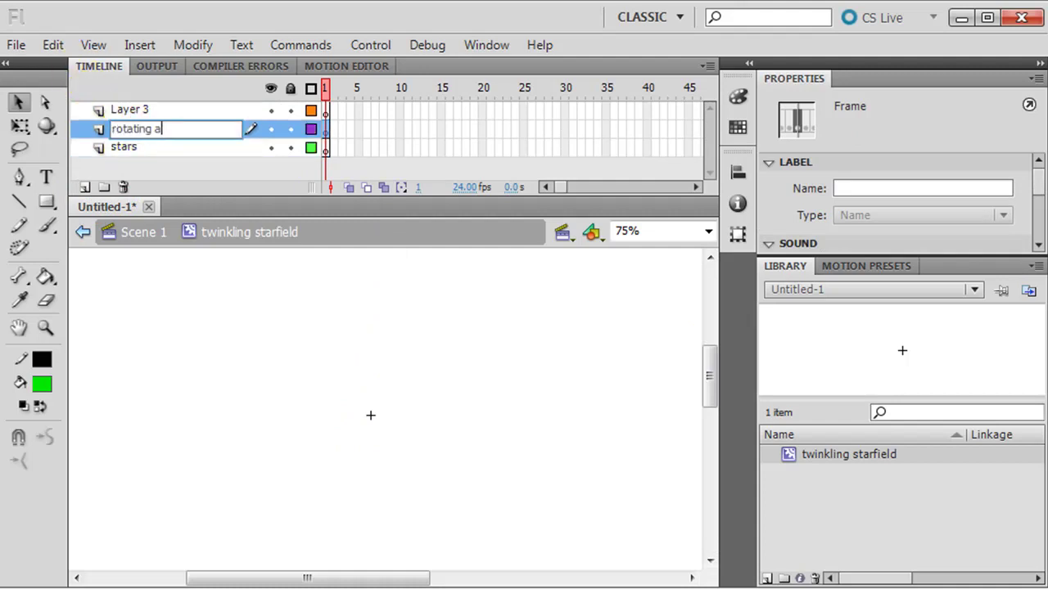
pyautogui.write('rms 1')
pyautogui.doubleClick(161, 109)
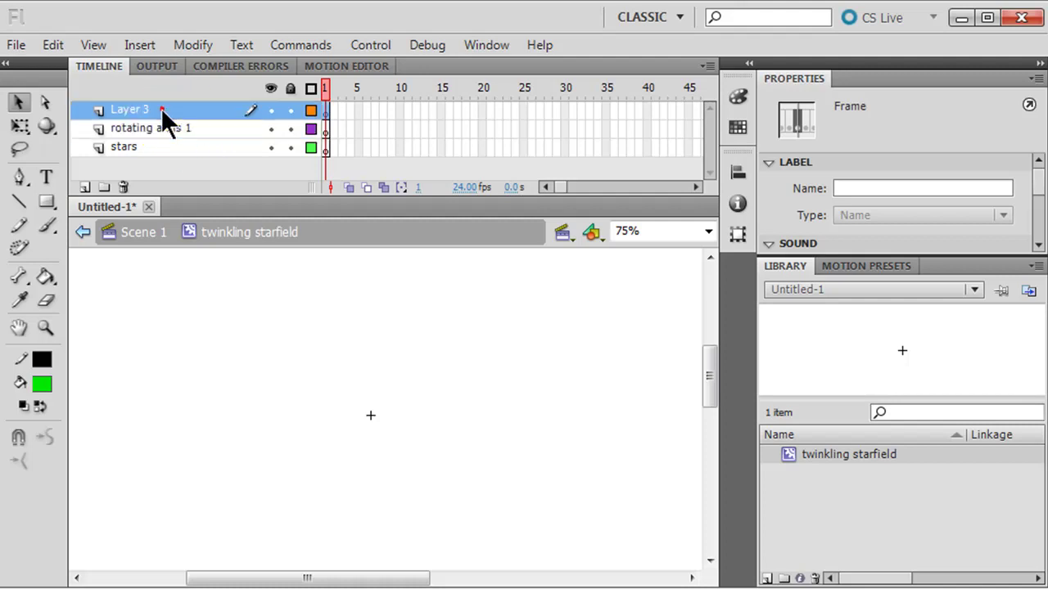
pyautogui.write('rotatating arms 2')
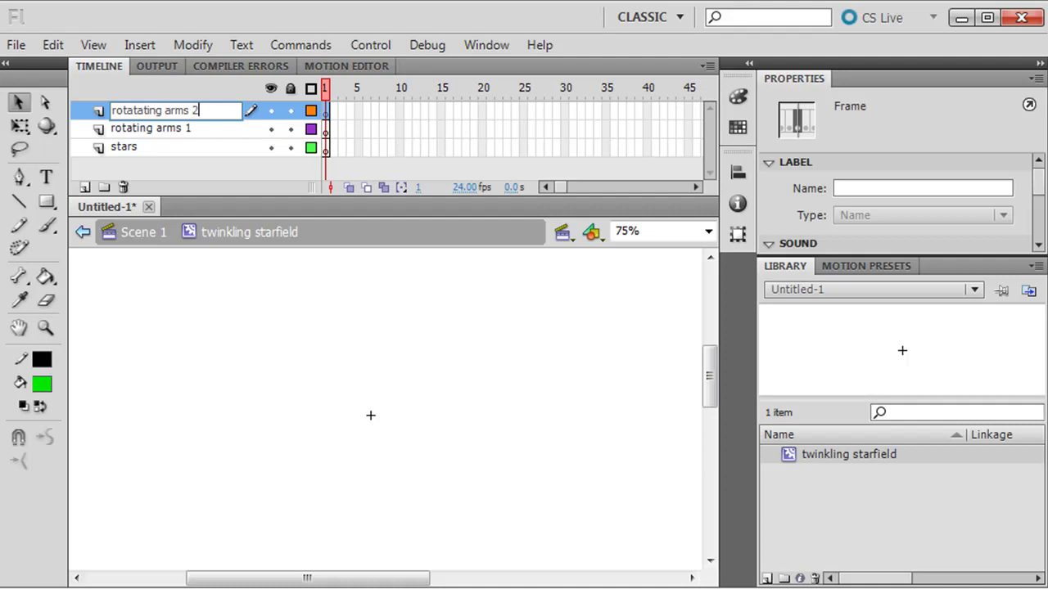
pyautogui.click(281, 145)
# Step: Add a backdrop layer below stars and lock the three layers above it
pyautogui.click(326, 150)
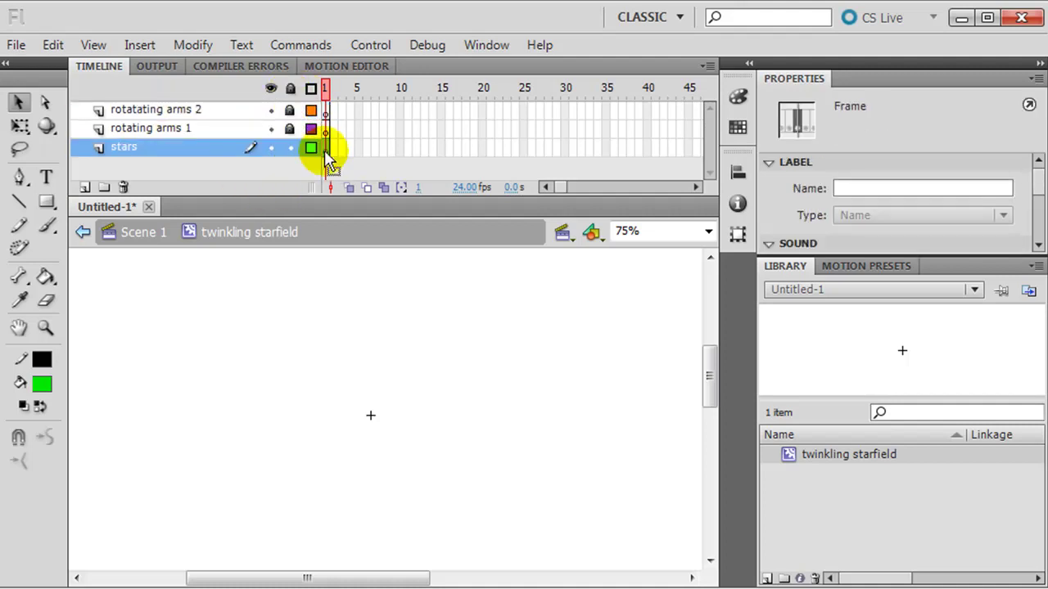
pyautogui.click(84, 186)
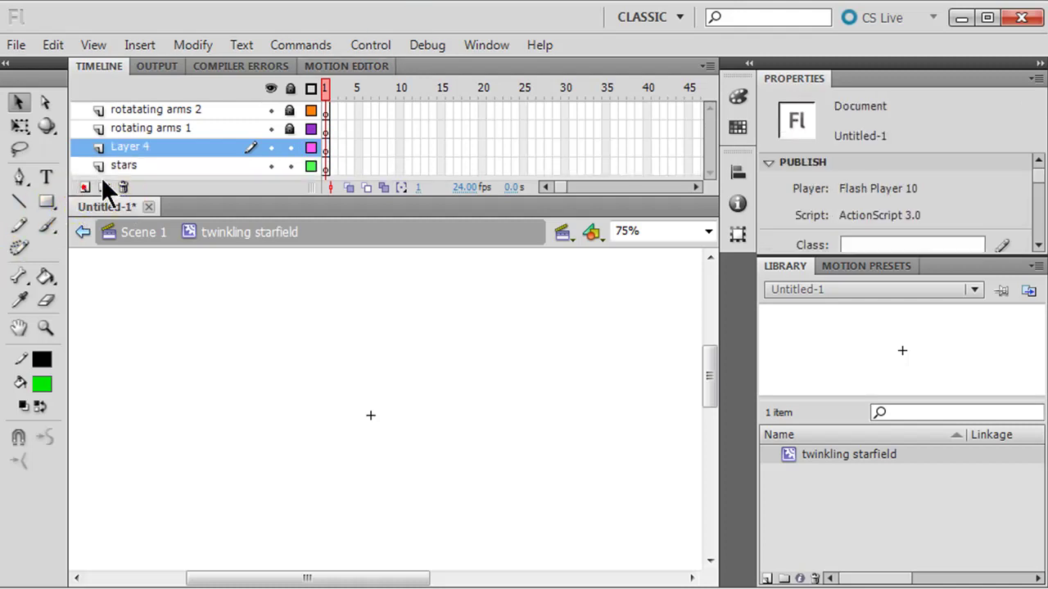
pyautogui.moveTo(134, 143); pyautogui.dragTo(134, 166)
pyautogui.doubleClick(132, 166)
pyautogui.write('backdrop')
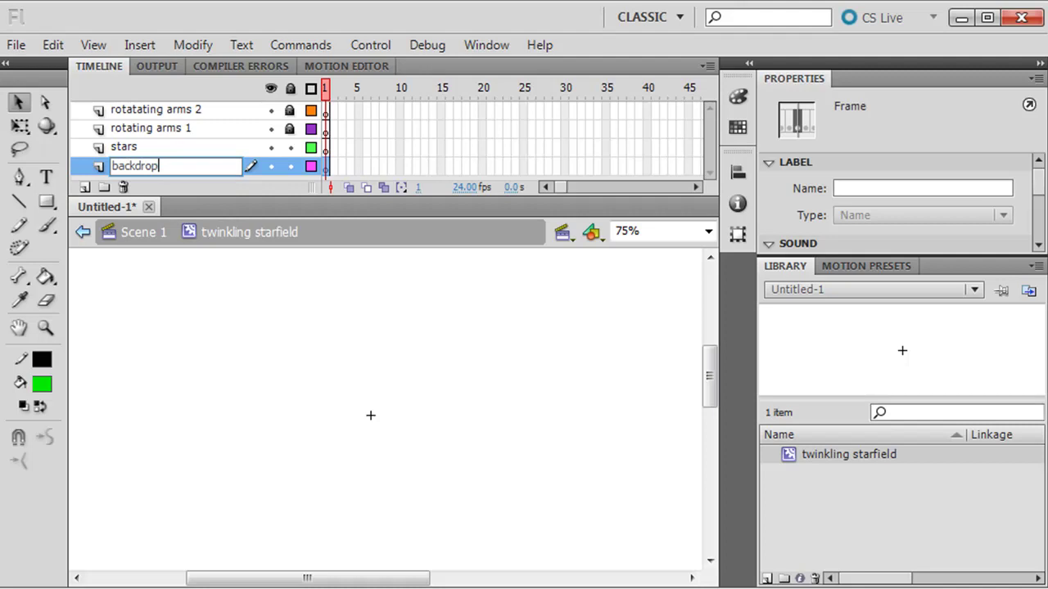
pyautogui.click(280, 169)
pyautogui.click(327, 170)
pyautogui.moveTo(327, 175)
pyautogui.mouseDown()
pyautogui.moveTo(280, 210)
pyautogui.moveTo(189, 386)
pyautogui.moveTo(171, 148)
pyautogui.mouseUp()
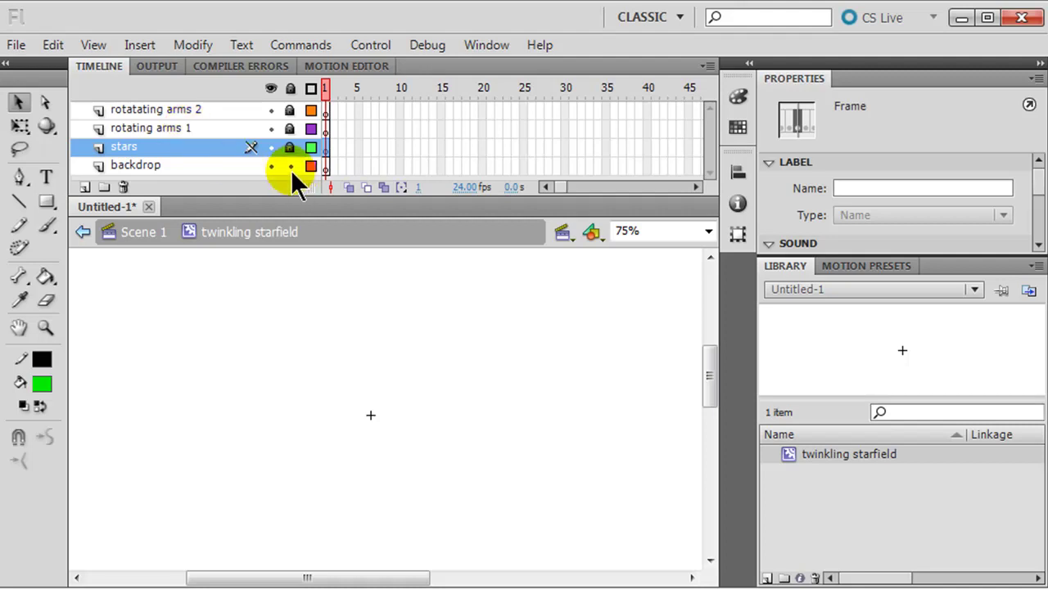
# Step: Draw a black rectangle with no stroke covering the whole stage on the backdrop layer
pyautogui.click(326, 167)
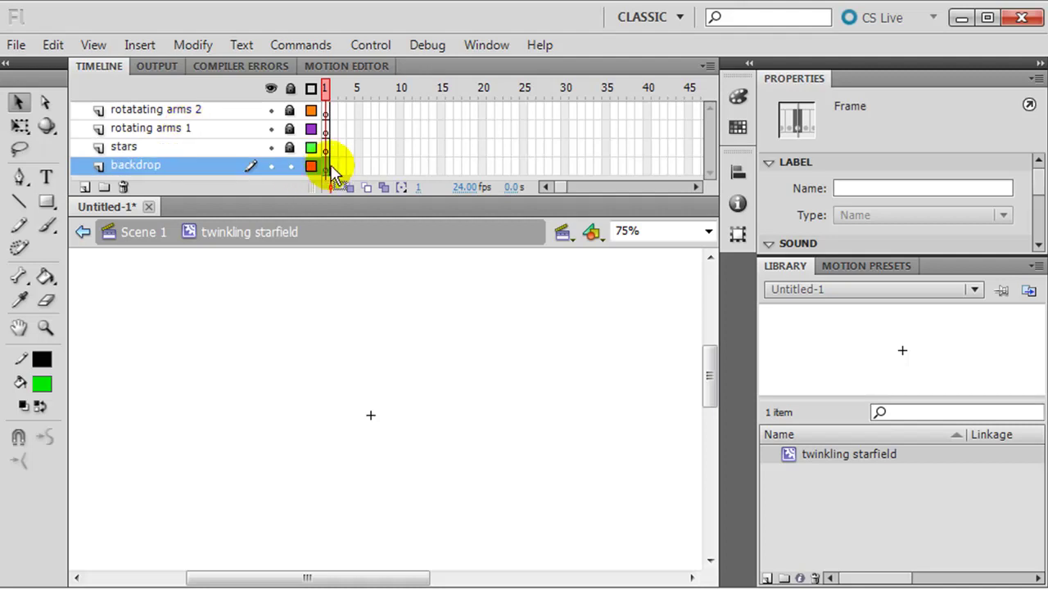
pyautogui.click(45, 202)
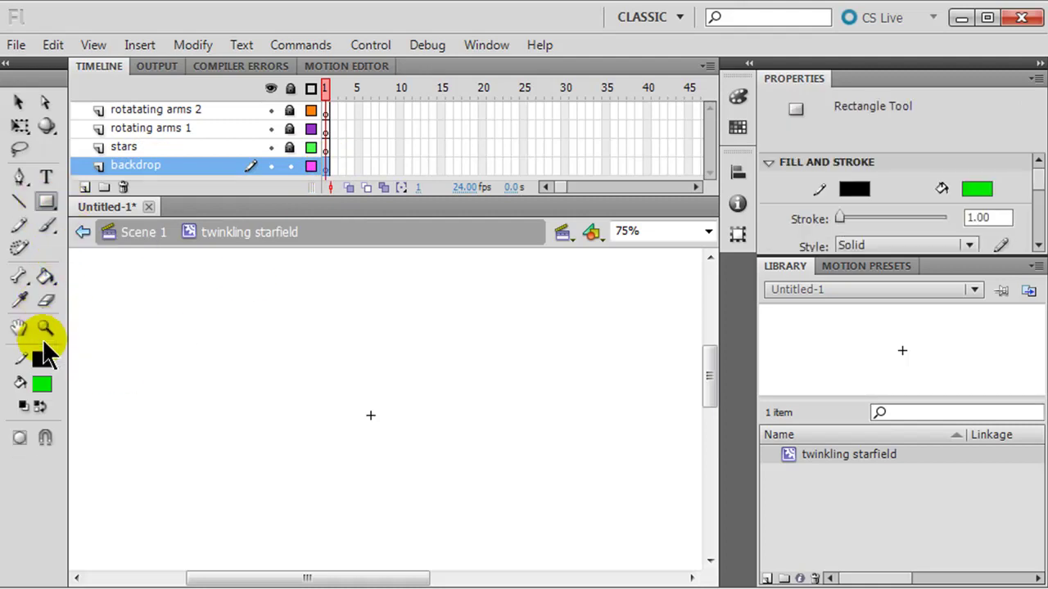
pyautogui.click(42, 362)
pyautogui.click(326, 381)
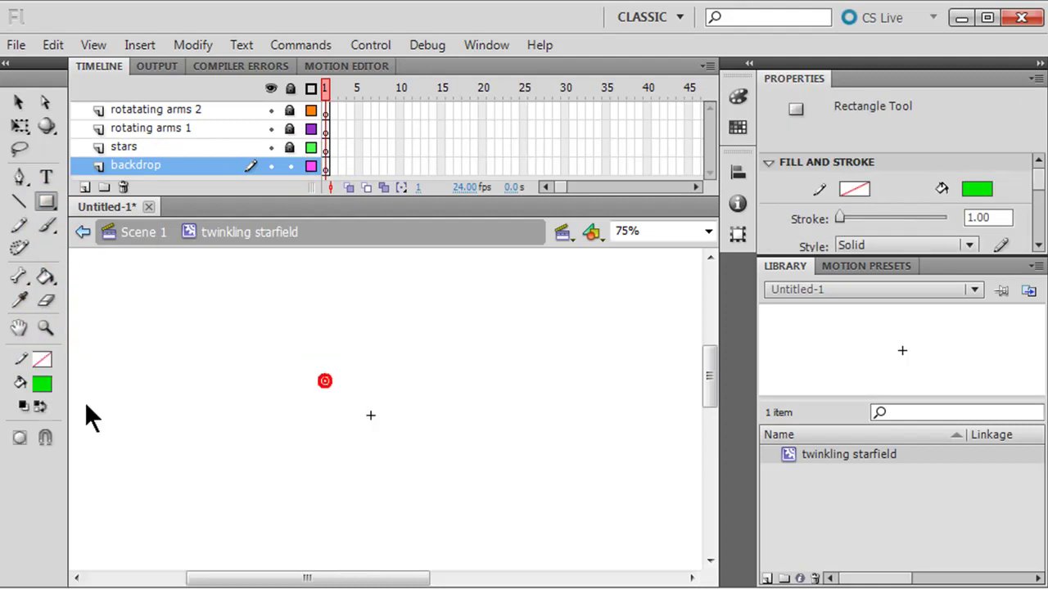
pyautogui.click(44, 383)
pyautogui.click(70, 422)
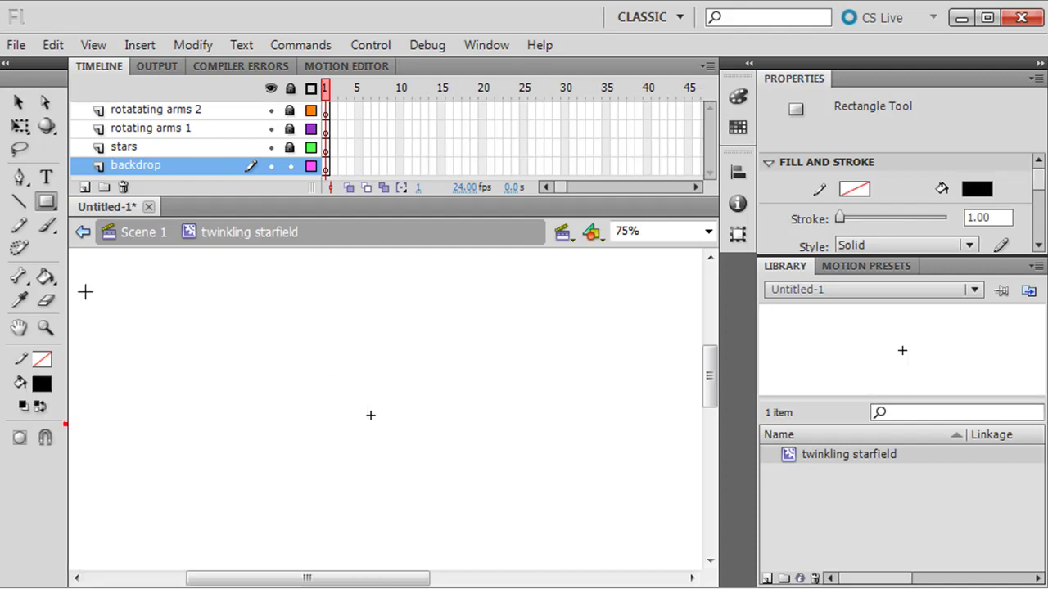
pyautogui.moveTo(76, 256); pyautogui.dragTo(697, 574)
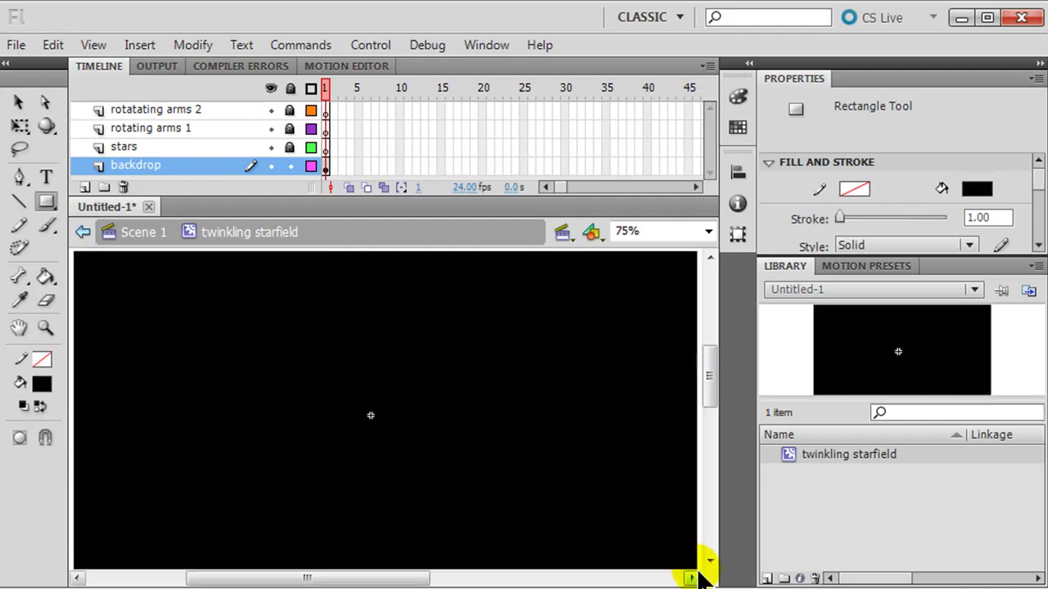
# Step: Lock the backdrop layer, then unlock and select the stars layer
pyautogui.click(291, 164)
pyautogui.click(289, 147)
pyautogui.click(325, 147)
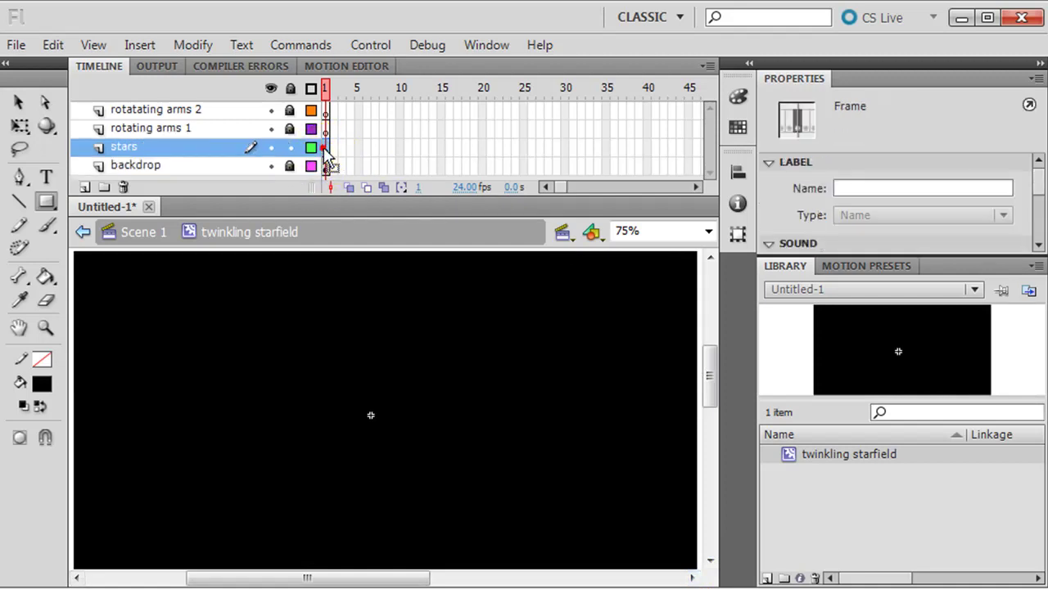
pyautogui.click(325, 151)
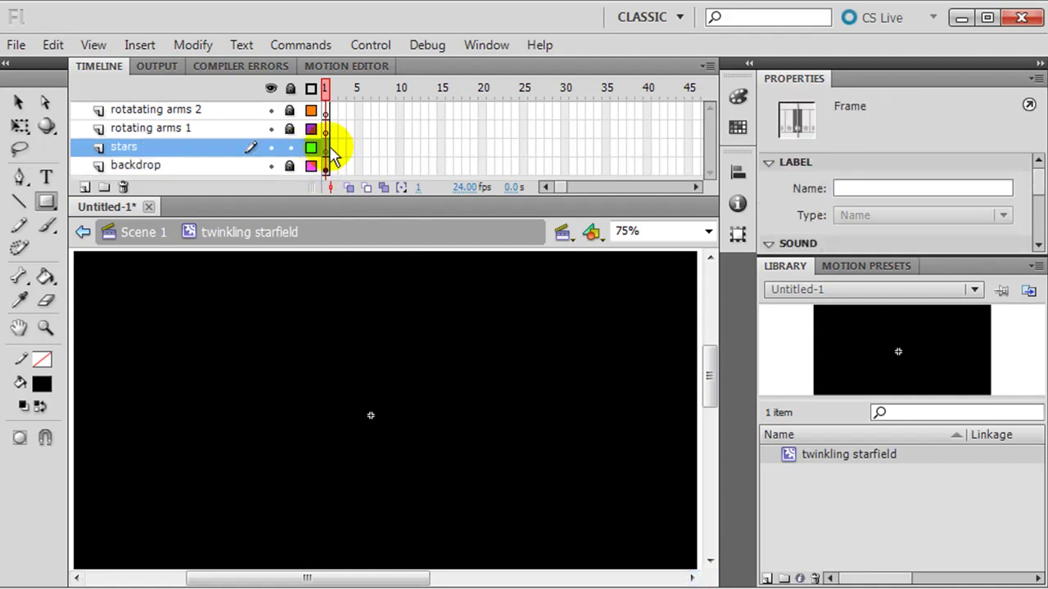
# Step: Set up the Brush tool with white fill and the smallest brush size
pyautogui.click(46, 226)
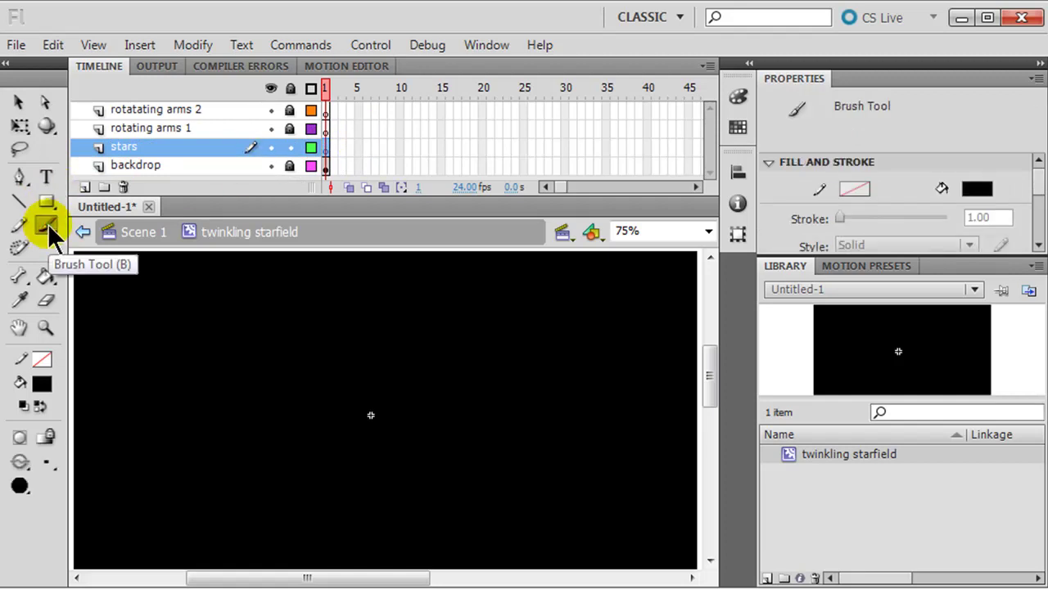
pyautogui.click(41, 383)
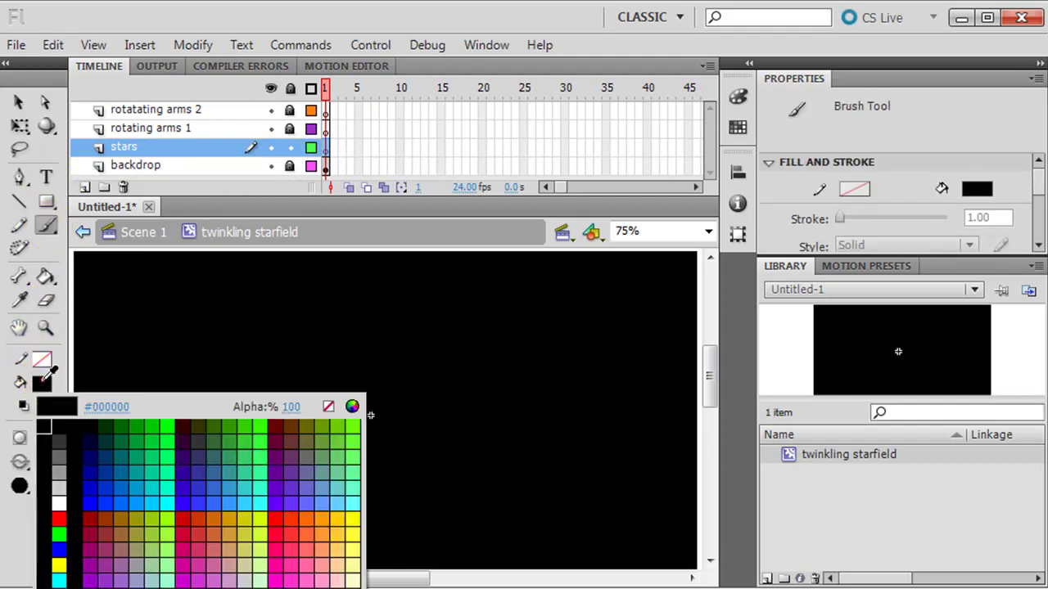
pyautogui.click(60, 501)
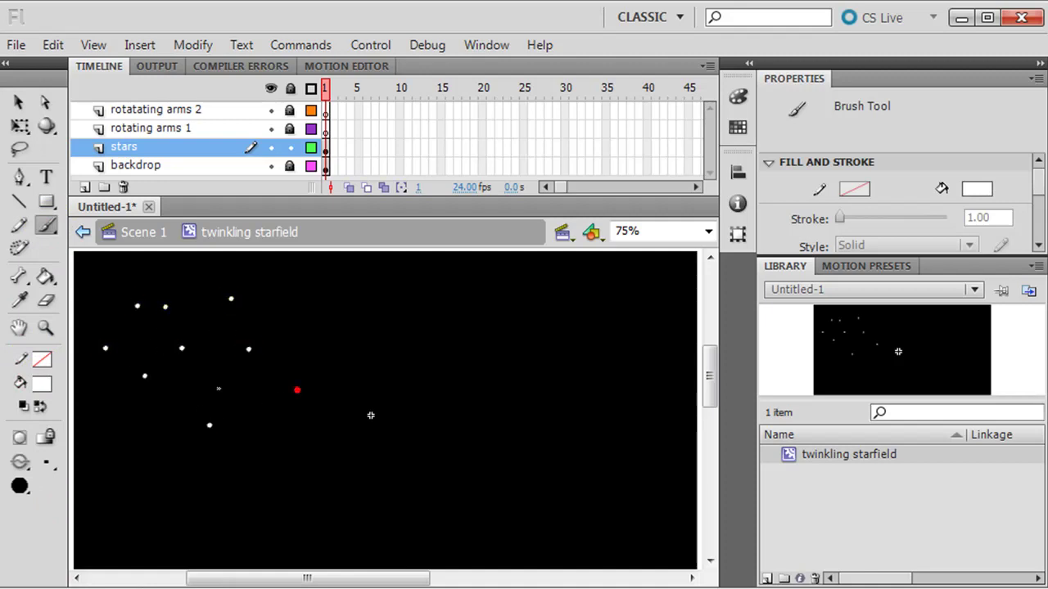
pyautogui.click(49, 464)
pyautogui.click(92, 463)
# Step: Dab six tiny white star dots across the left part of the stage
pyautogui.click(179, 387)
pyautogui.click(222, 330)
pyautogui.click(180, 268)
pyautogui.click(111, 317)
pyautogui.click(300, 311)
pyautogui.click(327, 432)
# Step: Select all the stars, place a copy to the right and rotate it
pyautogui.click(20, 126)
pyautogui.moveTo(404, 474); pyautogui.dragTo(10, 236)
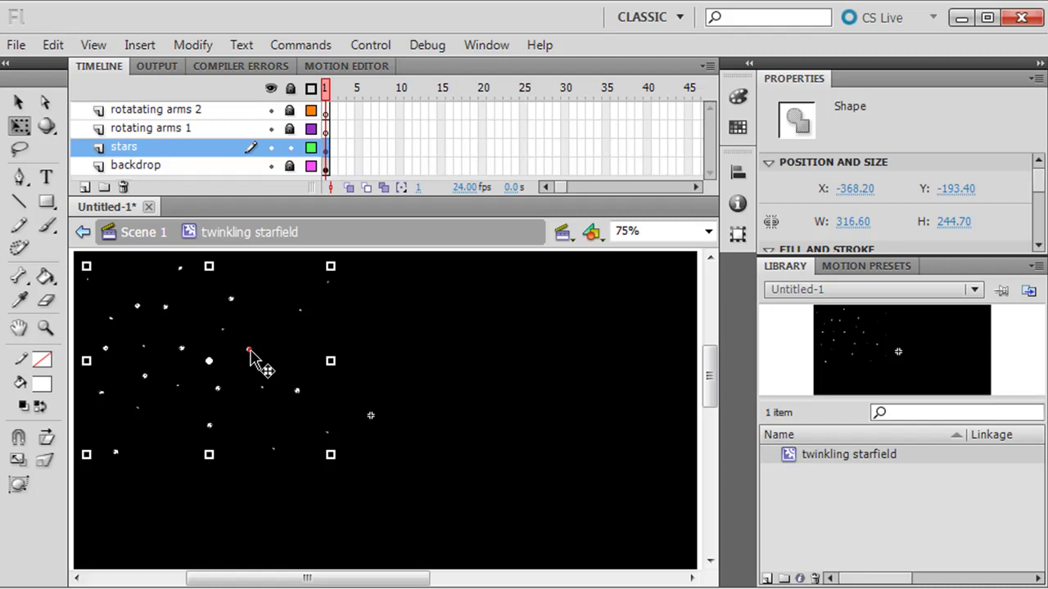
pyautogui.moveTo(249, 353); pyautogui.dragTo(532, 354)
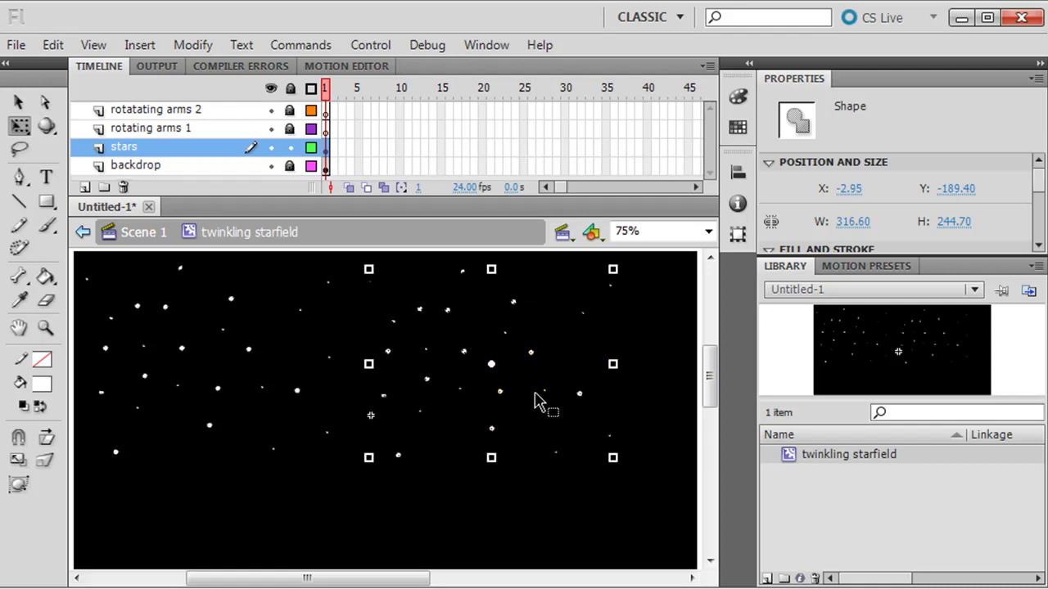
pyautogui.moveTo(631, 257); pyautogui.dragTo(561, 436)
pyautogui.click(654, 487)
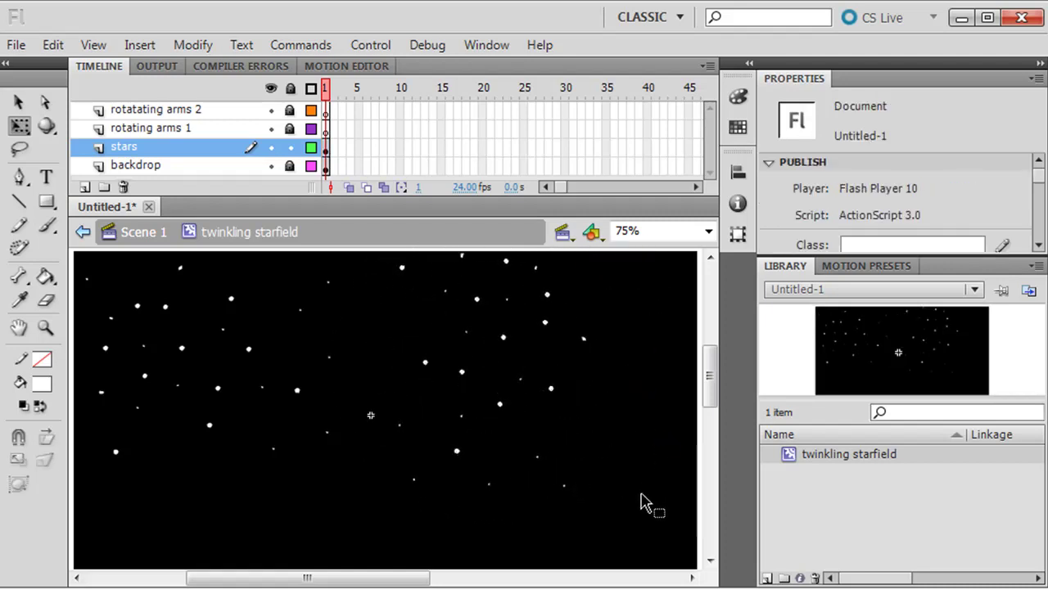
# Step: Move a selected star cluster into the lower half and rotate it clockwise
pyautogui.moveTo(711, 386); pyautogui.dragTo(711, 384)
pyautogui.moveTo(607, 498); pyautogui.dragTo(62, 247)
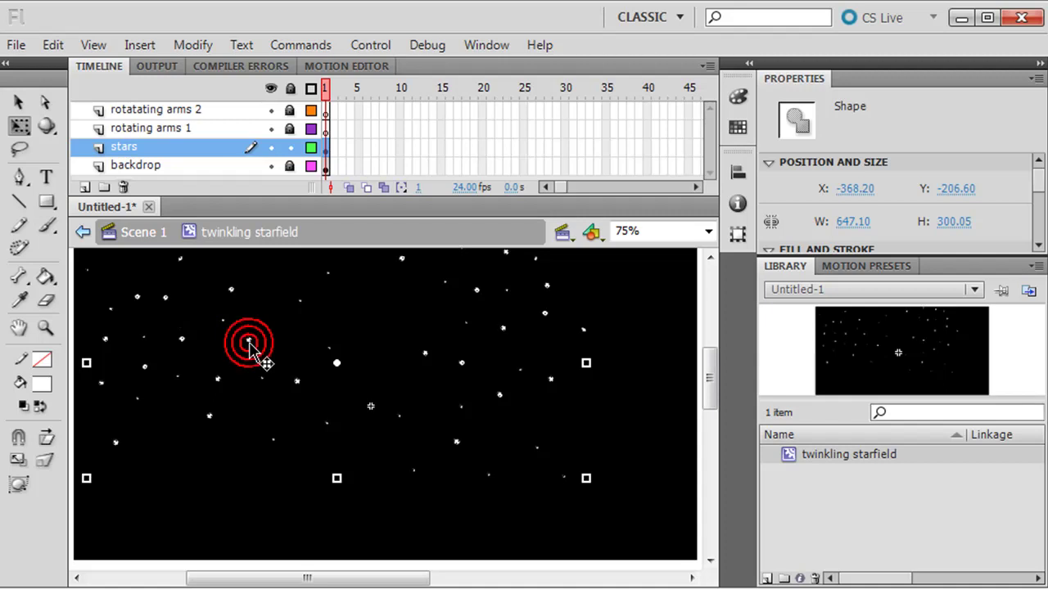
pyautogui.moveTo(249, 341); pyautogui.dragTo(246, 506)
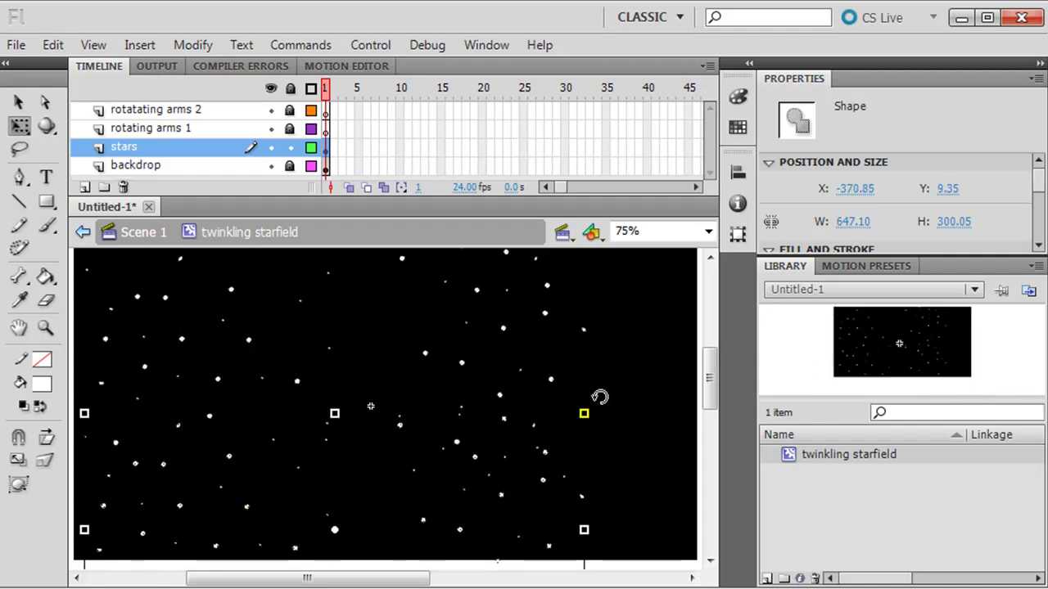
pyautogui.moveTo(601, 402); pyautogui.dragTo(188, 576)
pyautogui.click(601, 446)
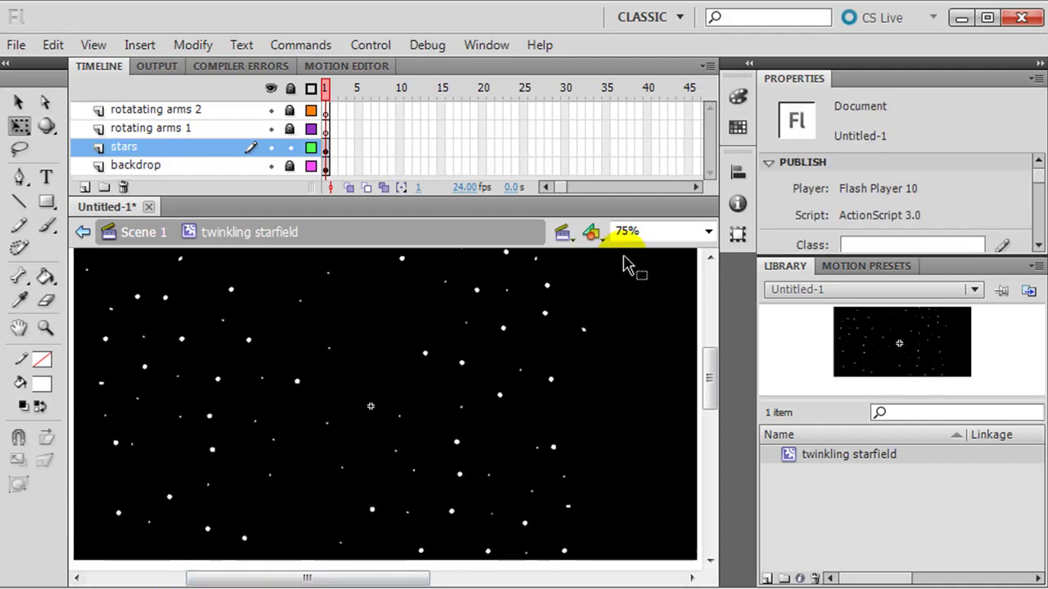
# Step: Shift another group of stars to the right to fill the gaps
pyautogui.moveTo(622, 255); pyautogui.dragTo(291, 559)
pyautogui.click(425, 355)
pyautogui.moveTo(425, 353); pyautogui.dragTo(627, 348)
pyautogui.click(626, 348)
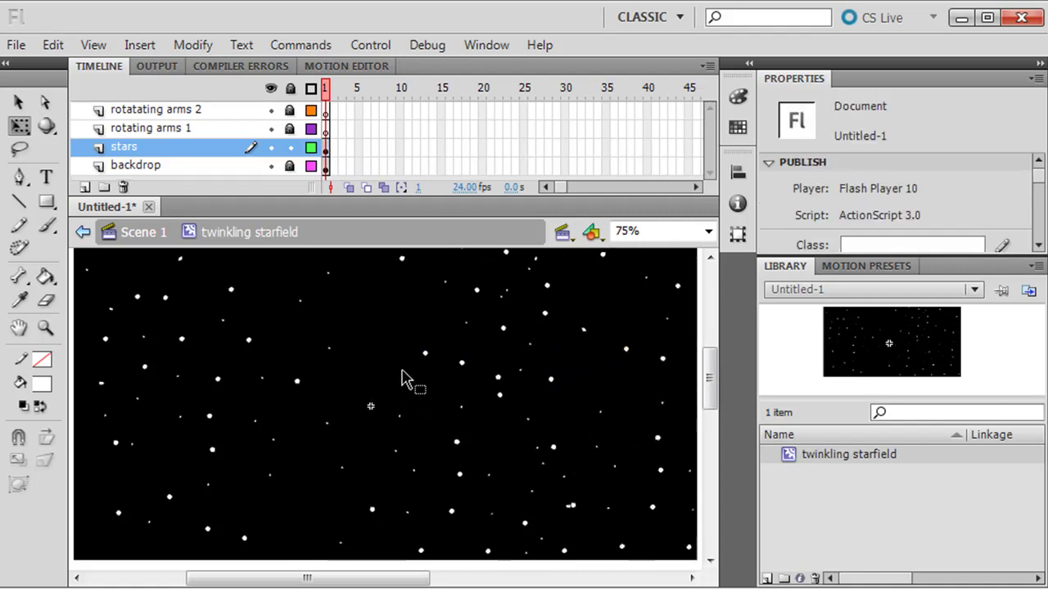
# Step: Lock stars, unlock rotating arms 1, and hide the stars and backdrop layers
pyautogui.click(290, 148)
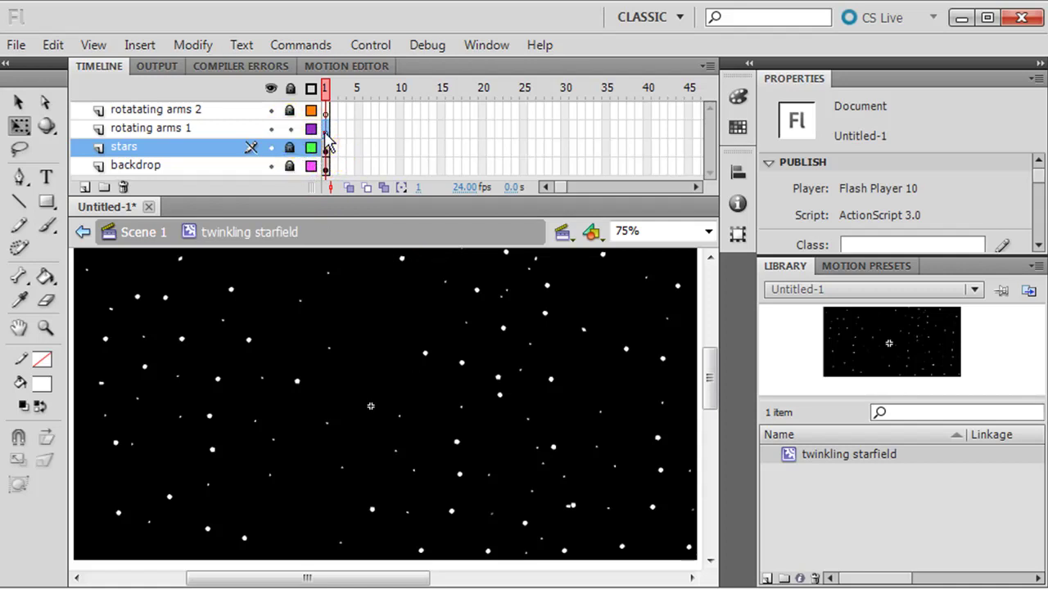
pyautogui.click(289, 129)
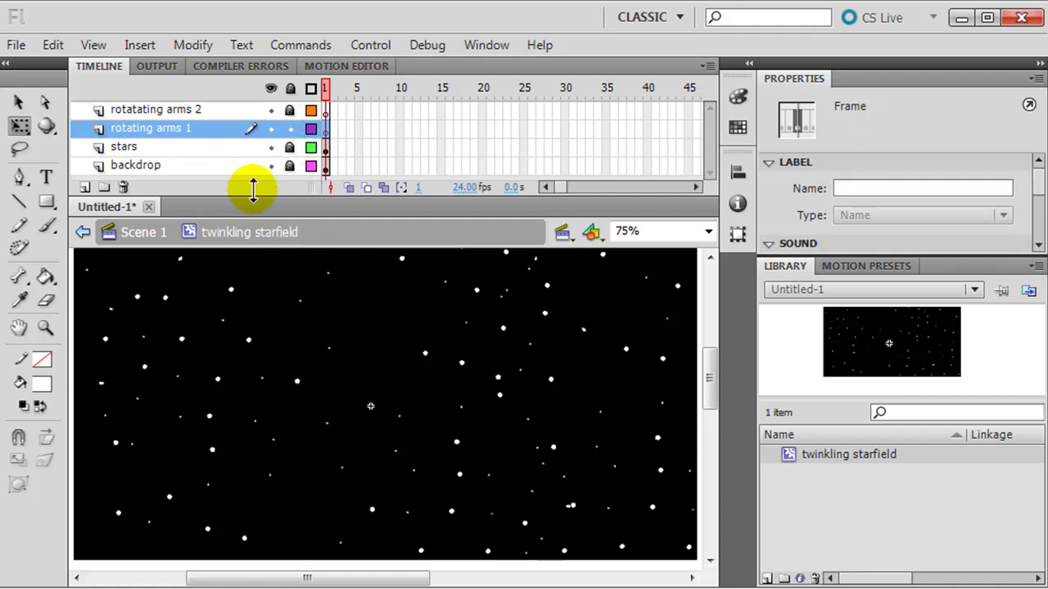
pyautogui.click(270, 148)
pyautogui.click(270, 164)
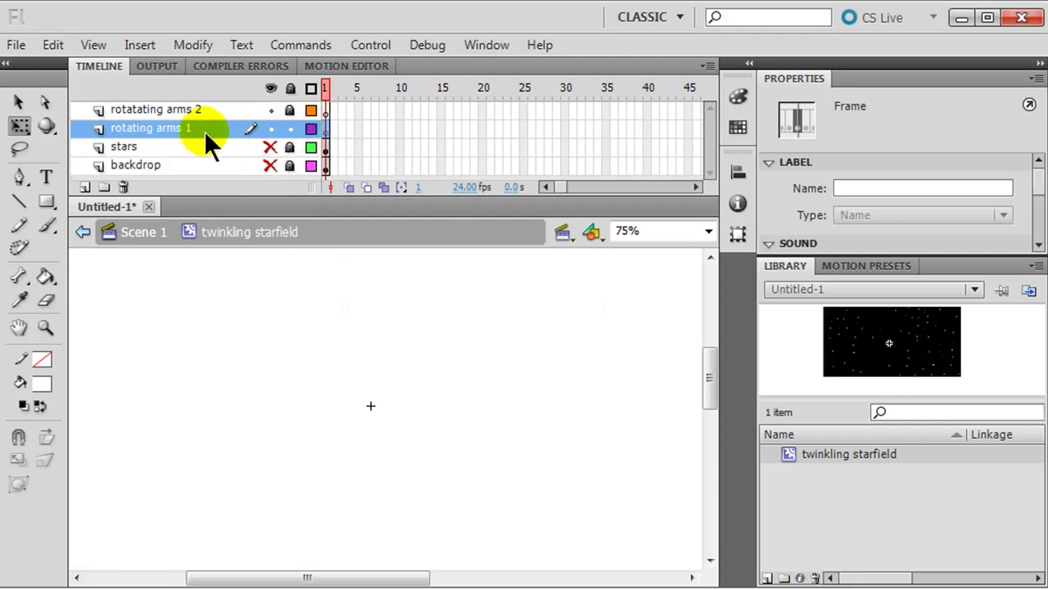
# Step: Draw three parallel diagonal Pencil strokes with stroke size 6 on rotating arms 1
pyautogui.click(19, 203)
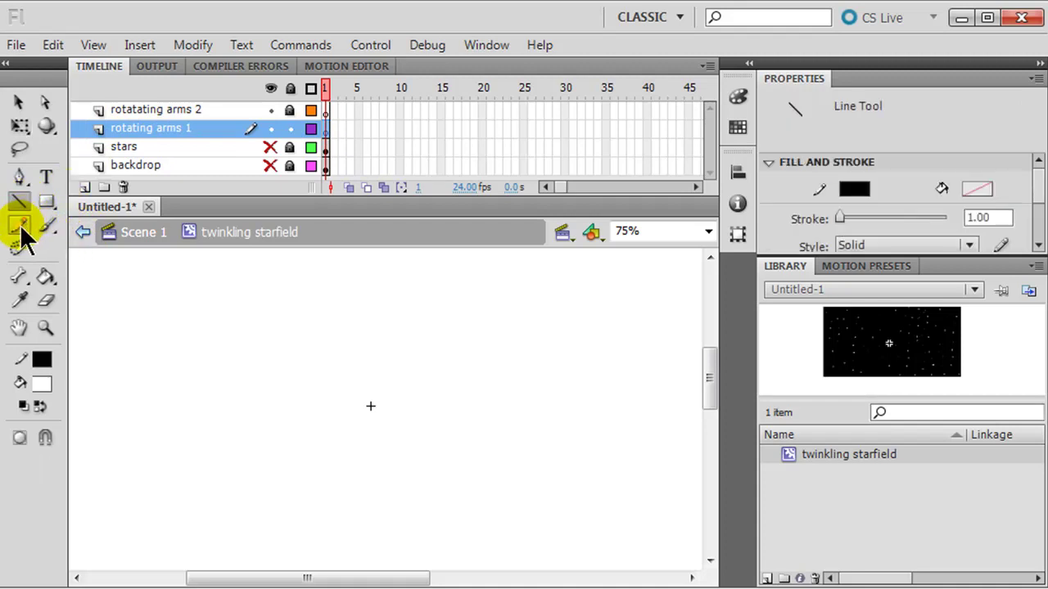
pyautogui.click(21, 227)
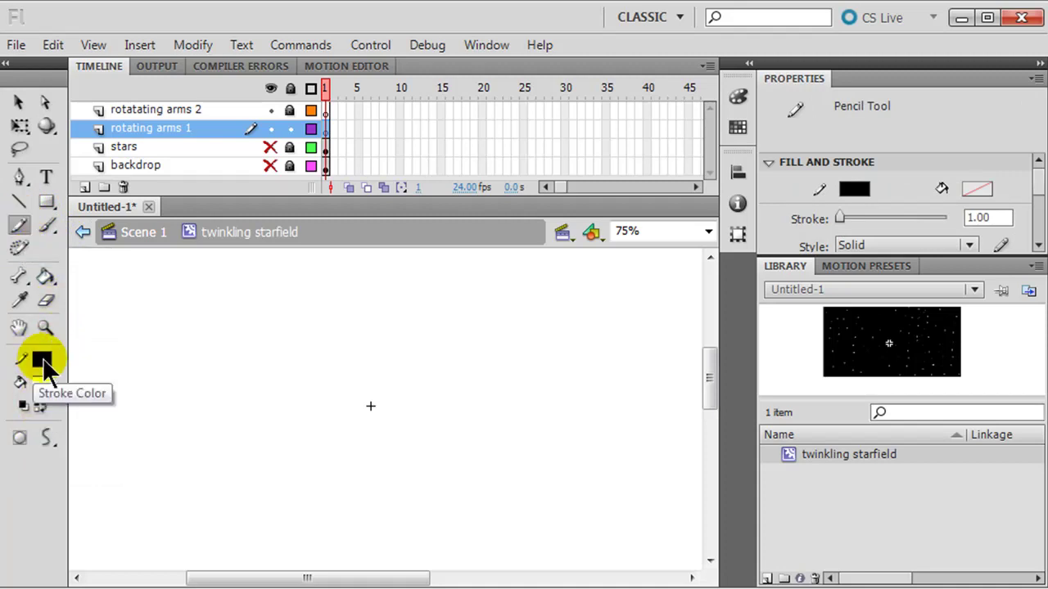
pyautogui.click(978, 217)
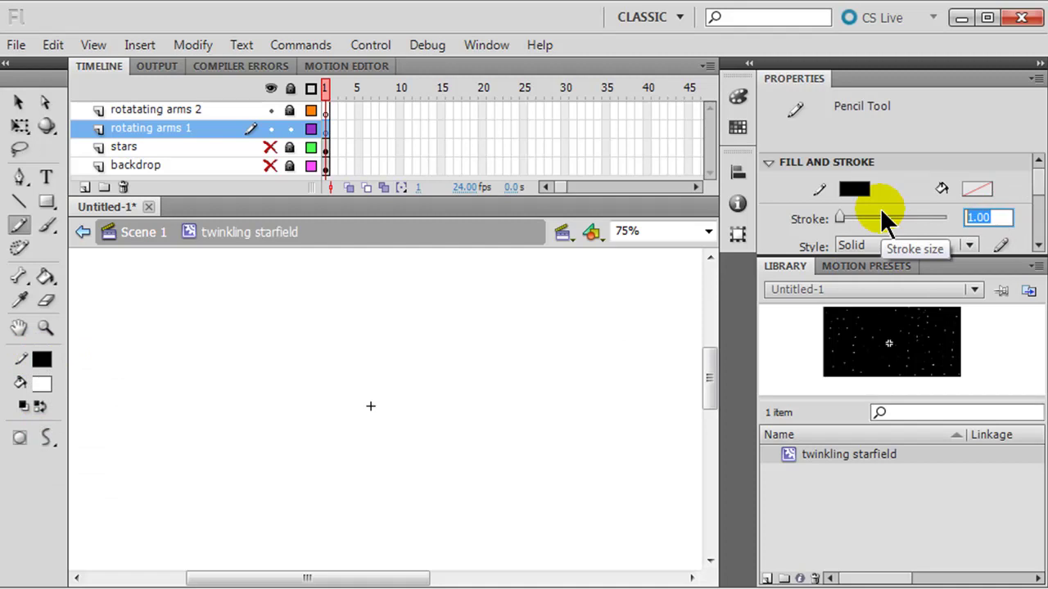
pyautogui.write('6')
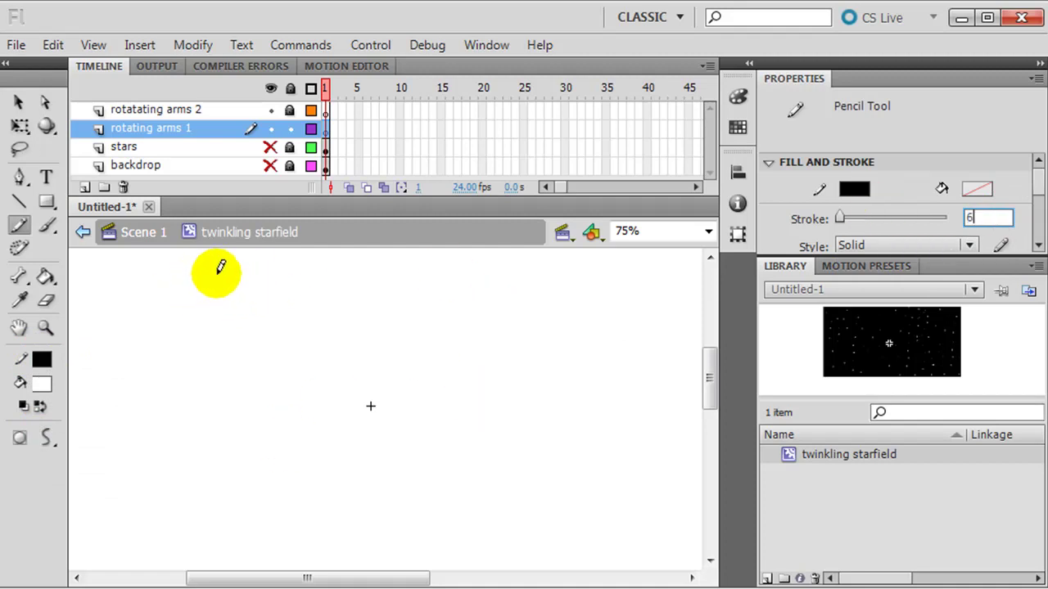
pyautogui.moveTo(271, 264); pyautogui.dragTo(126, 547)
pyautogui.moveTo(300, 263); pyautogui.dragTo(168, 547)
pyautogui.moveTo(349, 263); pyautogui.dragTo(206, 546)
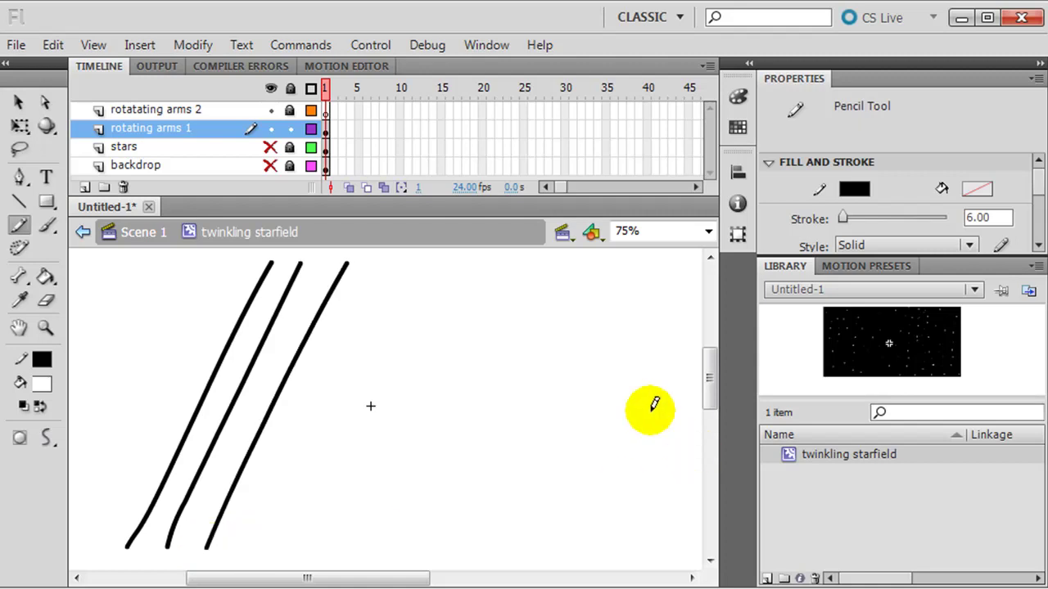
# Step: Create a motion tween on the strokes and extend it to about frame 135
pyautogui.rightClick(326, 135)
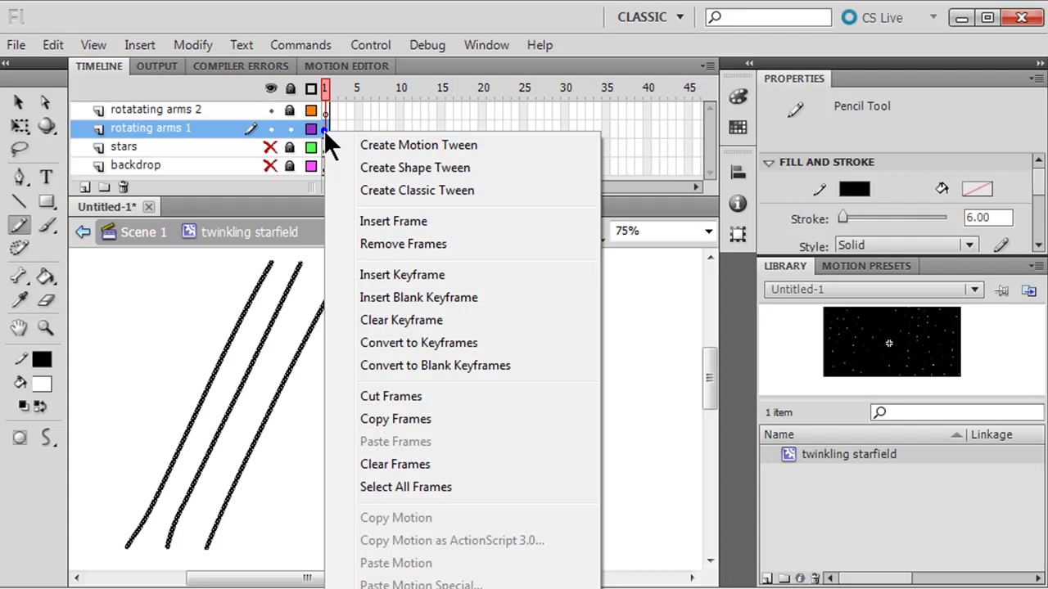
pyautogui.click(371, 143)
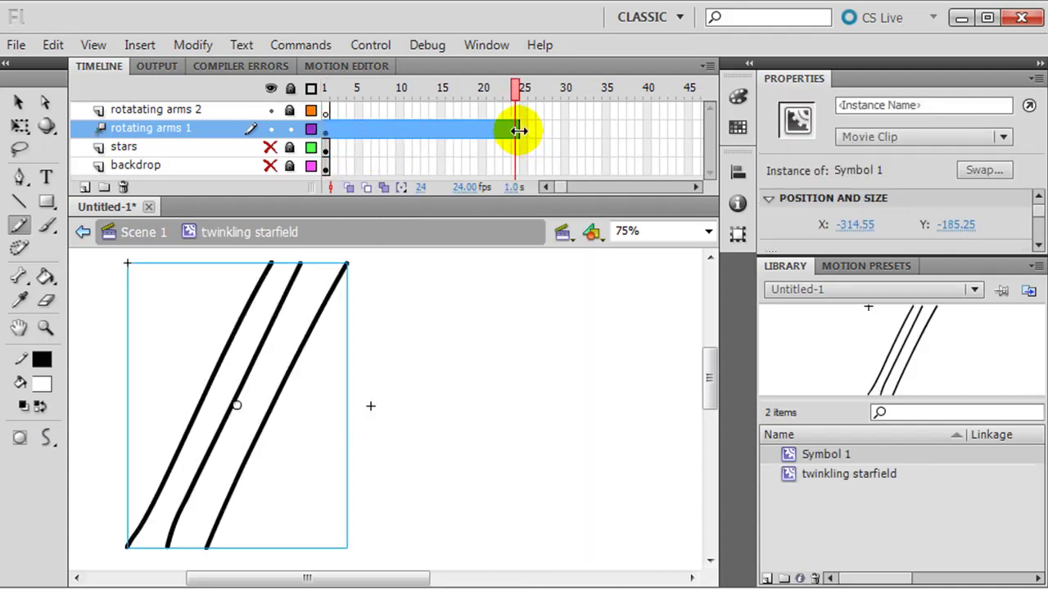
pyautogui.moveTo(524, 128); pyautogui.dragTo(610, 135)
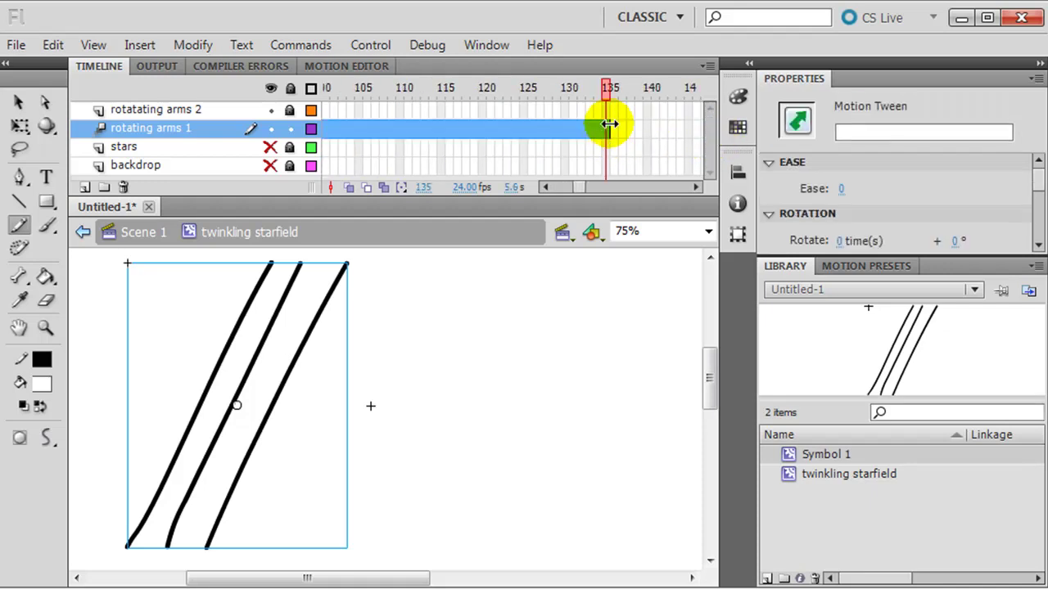
pyautogui.click(458, 134)
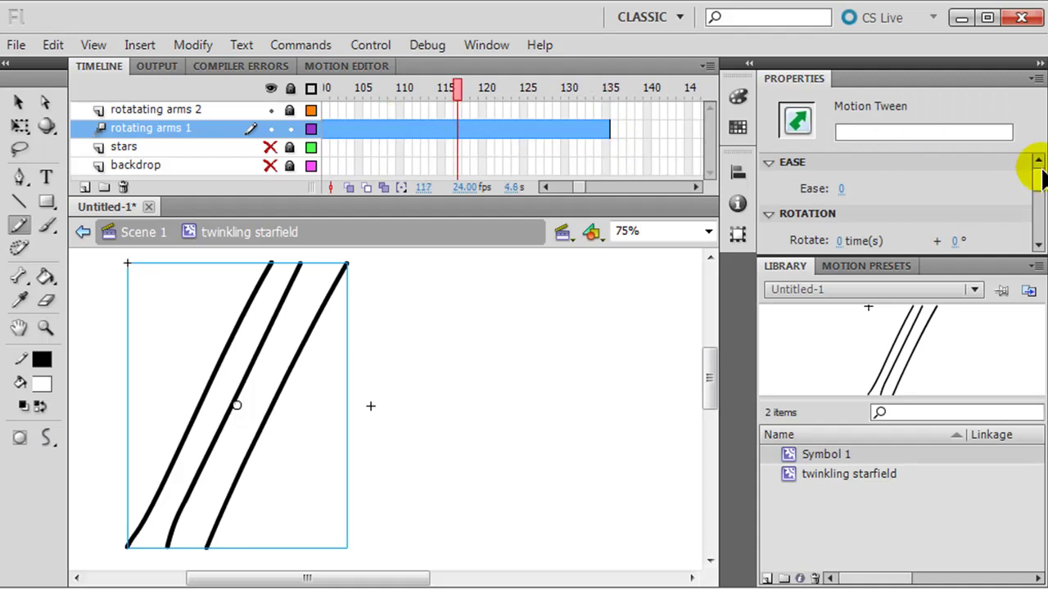
# Step: Set the tween to rotate 1 time clockwise and preview the animation
pyautogui.moveTo(1036, 164); pyautogui.dragTo(1037, 189)
pyautogui.click(837, 188)
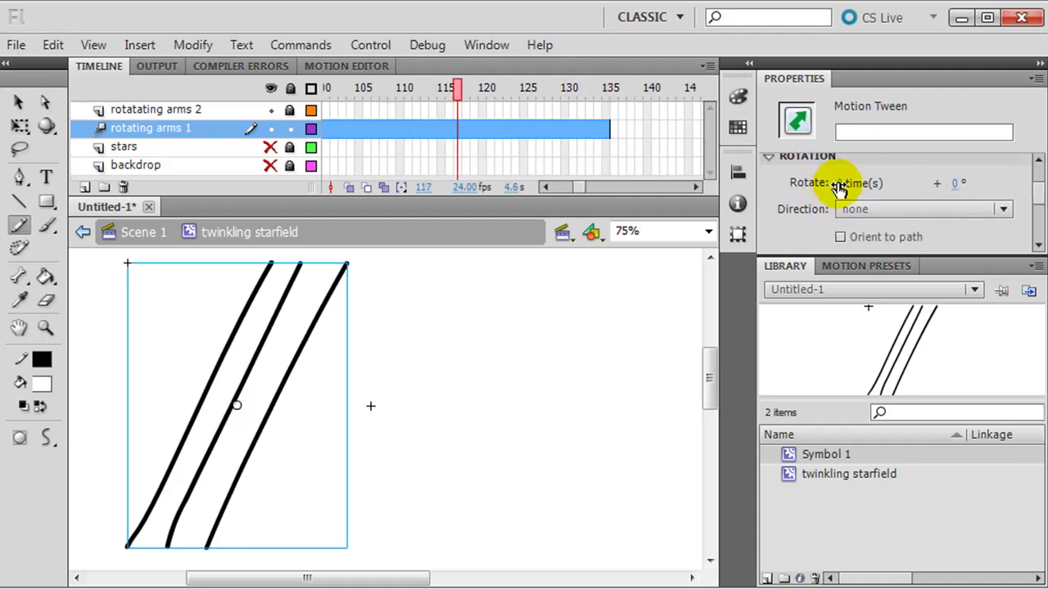
pyautogui.write('1')
pyautogui.click(947, 207)
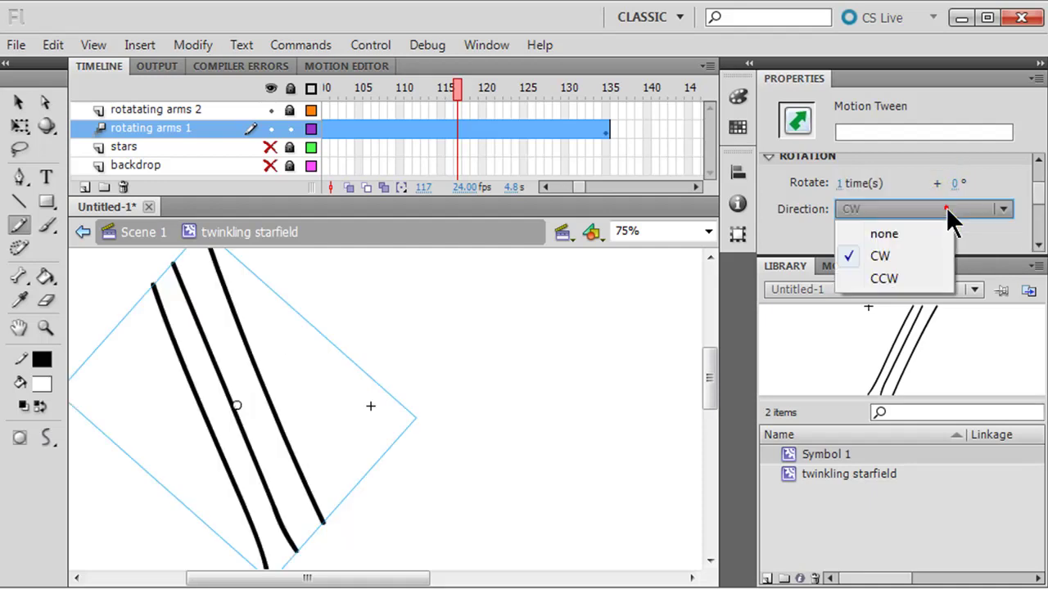
pyautogui.click(895, 255)
pyautogui.press('Return')
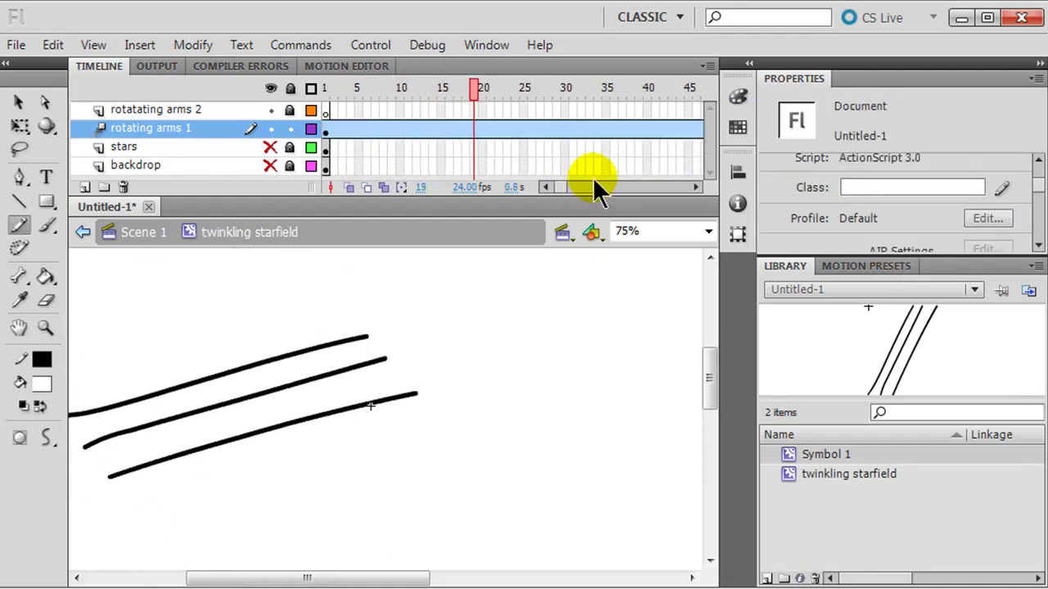
pyautogui.press('Return')
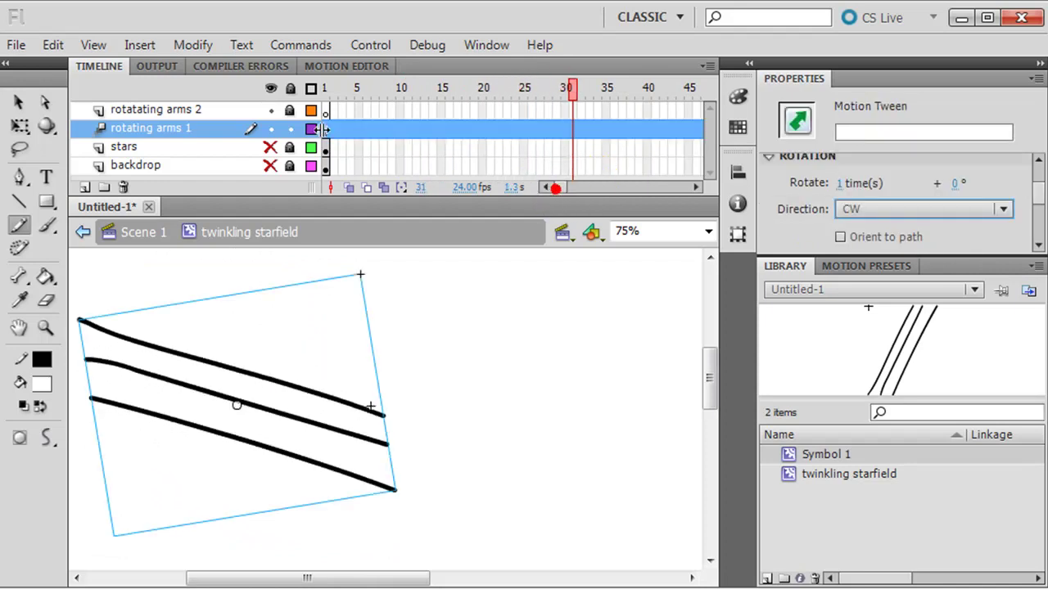
# Step: Lock rotating arms 1, then select and unlock the rotatating arms 2 layer
pyautogui.click(291, 129)
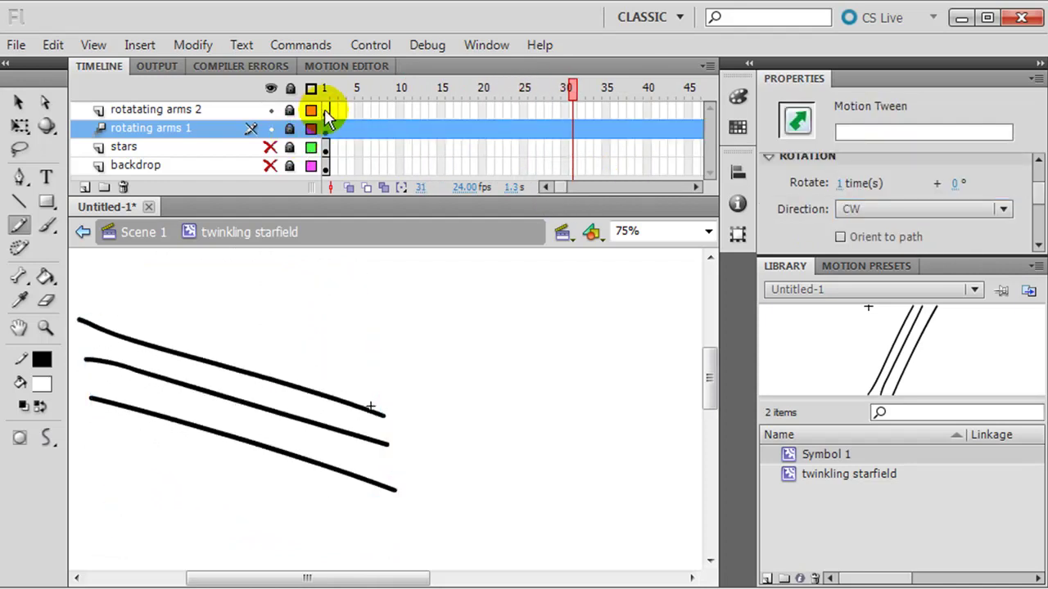
pyautogui.click(327, 111)
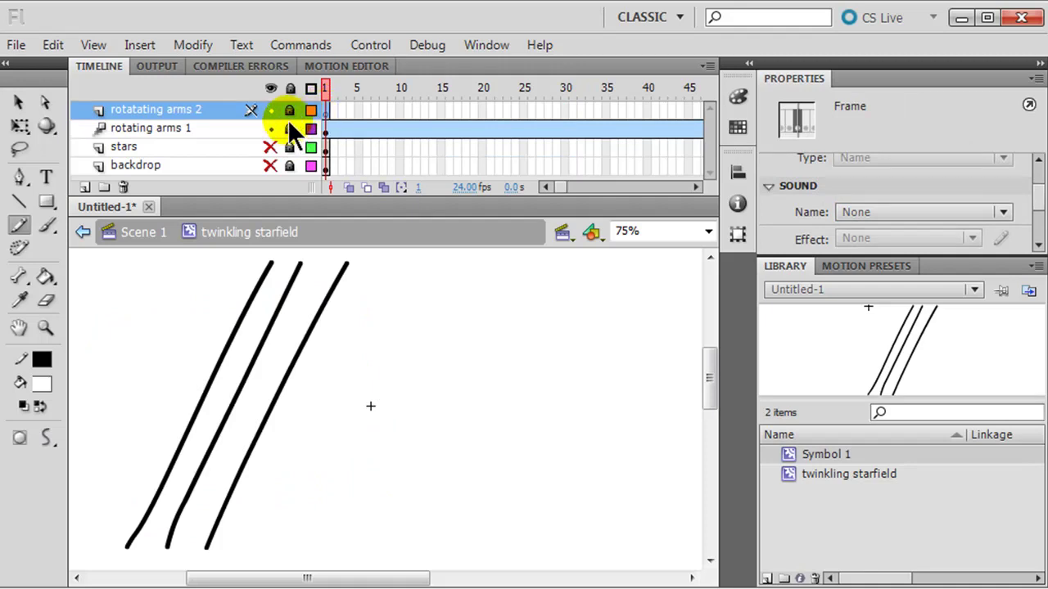
pyautogui.click(289, 110)
# Step: Draw four roughly horizontal Pencil lines stacked across the stage
pyautogui.click(18, 200)
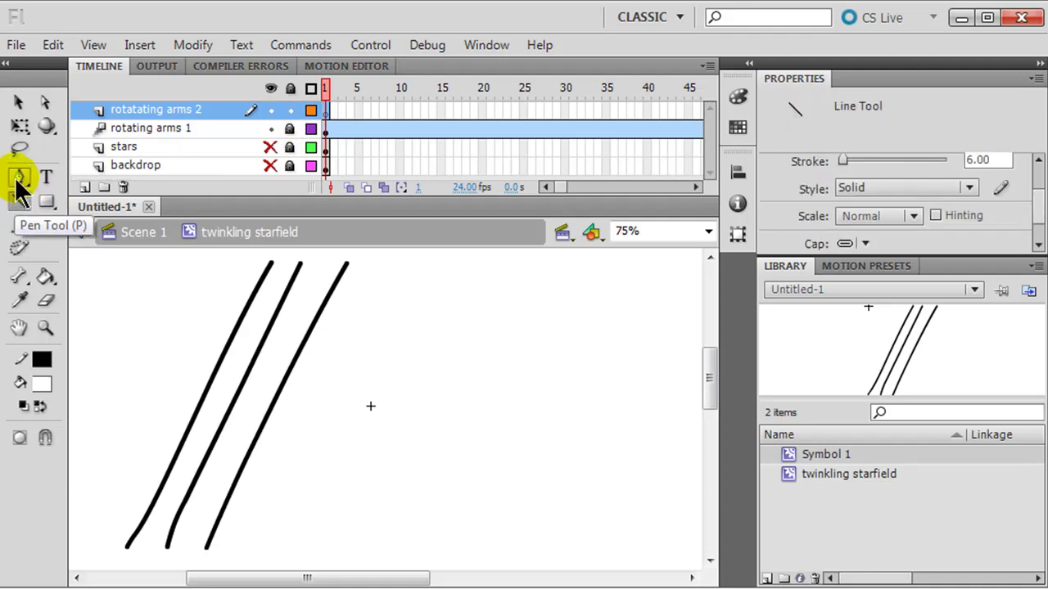
pyautogui.click(18, 225)
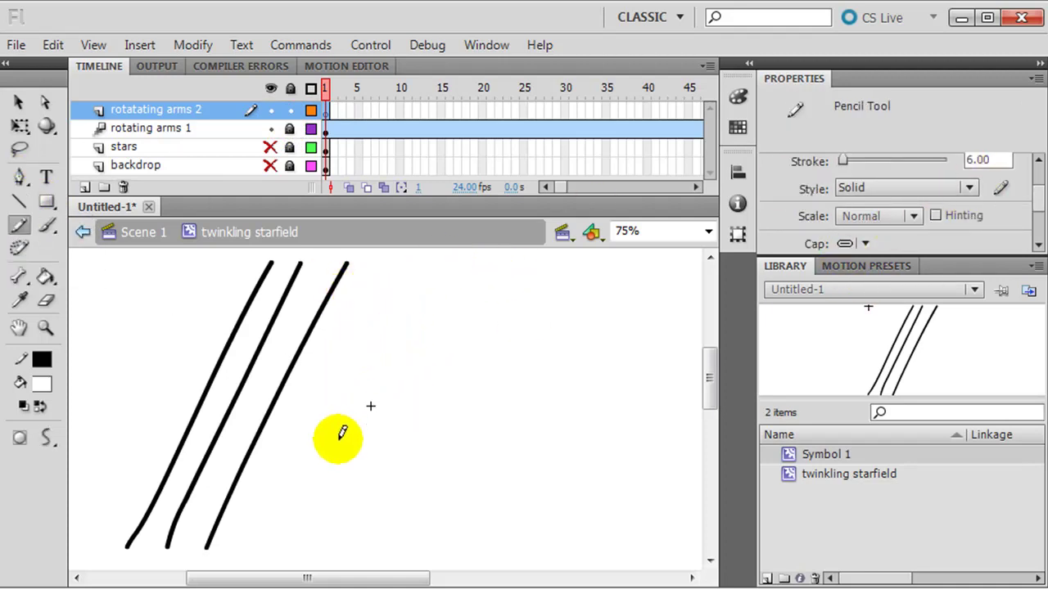
pyautogui.moveTo(314, 441)
pyautogui.mouseDown()
pyautogui.moveTo(597, 467)
pyautogui.moveTo(679, 488)
pyautogui.mouseUp()
pyautogui.moveTo(316, 408); pyautogui.dragTo(678, 456)
pyautogui.moveTo(319, 374); pyautogui.dragTo(669, 405)
pyautogui.moveTo(338, 344); pyautogui.dragTo(681, 376)
# Step: Create a motion tween on the four lines spanning to frame 135
pyautogui.rightClick(325, 109)
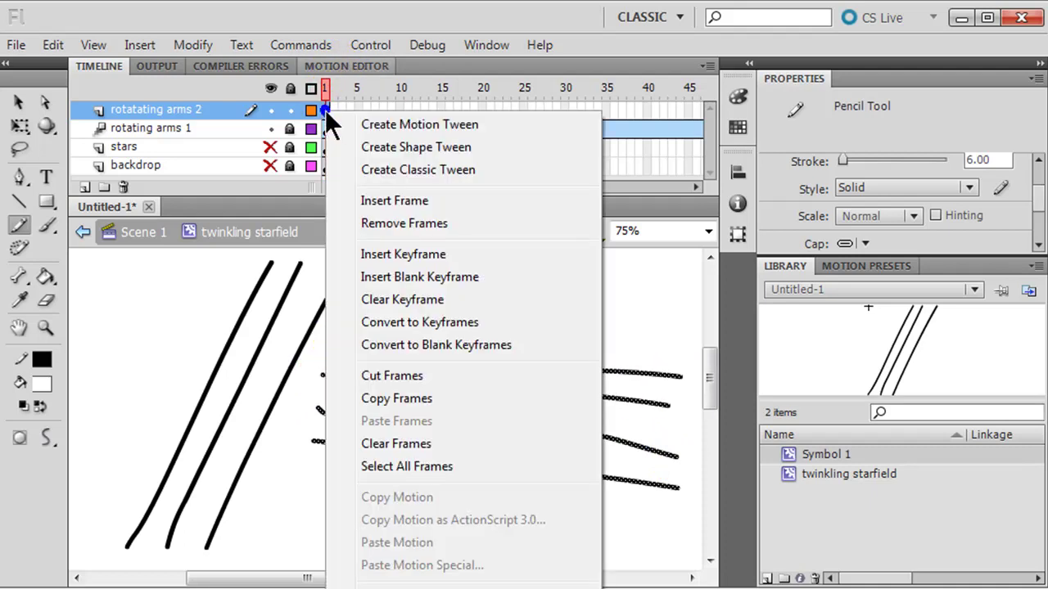
pyautogui.click(372, 121)
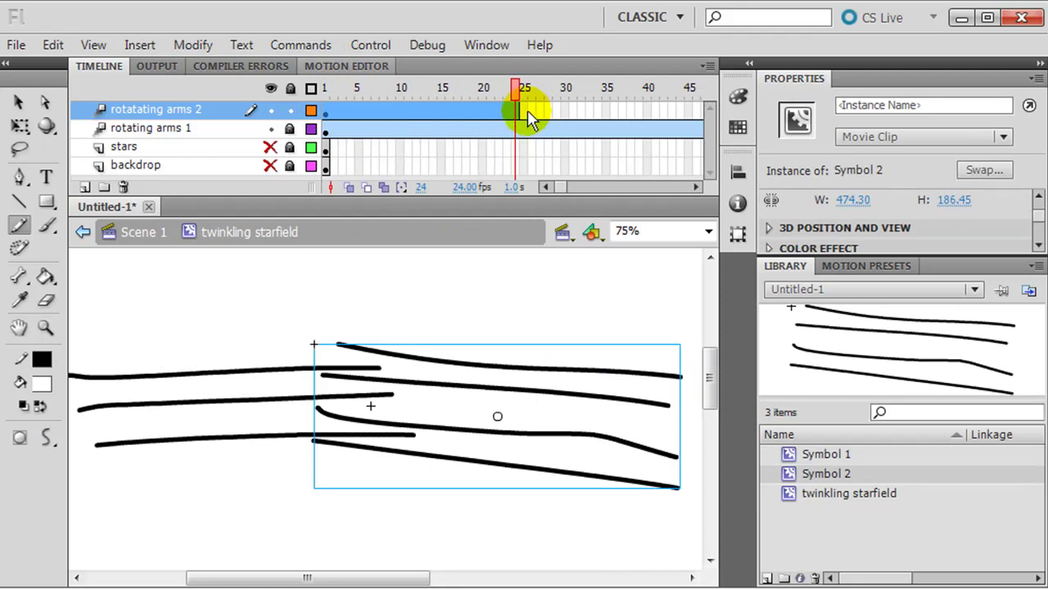
pyautogui.moveTo(523, 113); pyautogui.dragTo(401, 112)
pyautogui.moveTo(587, 185); pyautogui.dragTo(544, 185)
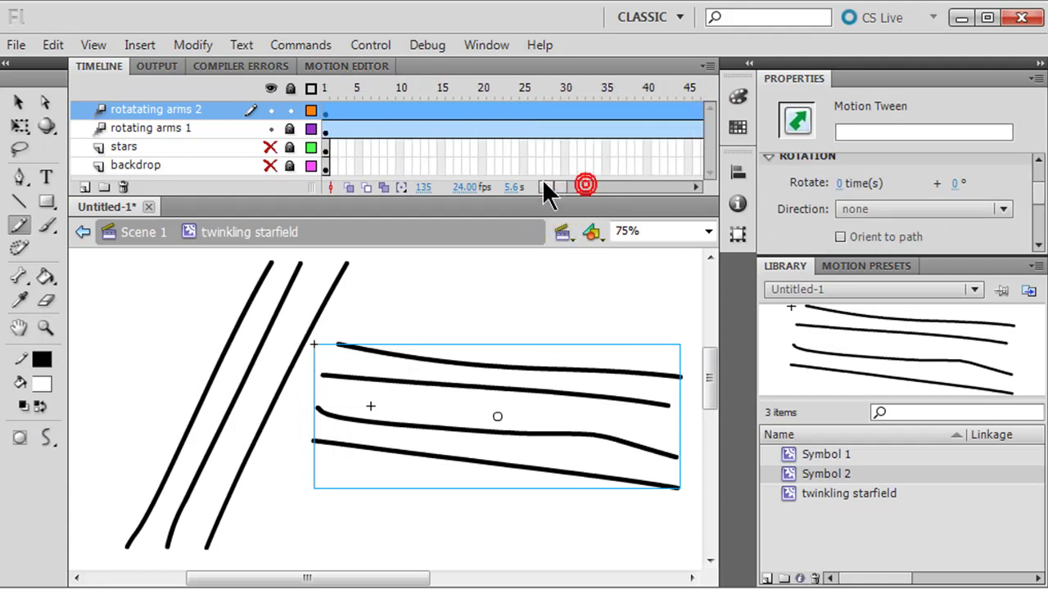
pyautogui.click(518, 111)
# Step: Set the tween to rotate 1 time counter-clockwise and preview it
pyautogui.click(854, 183)
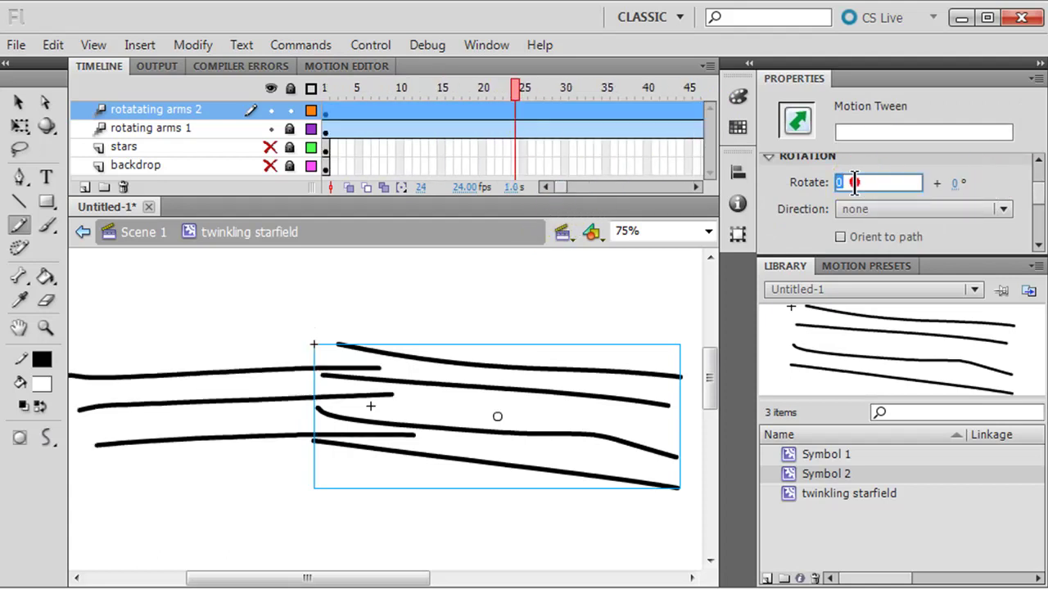
pyautogui.write('1')
pyautogui.click(868, 209)
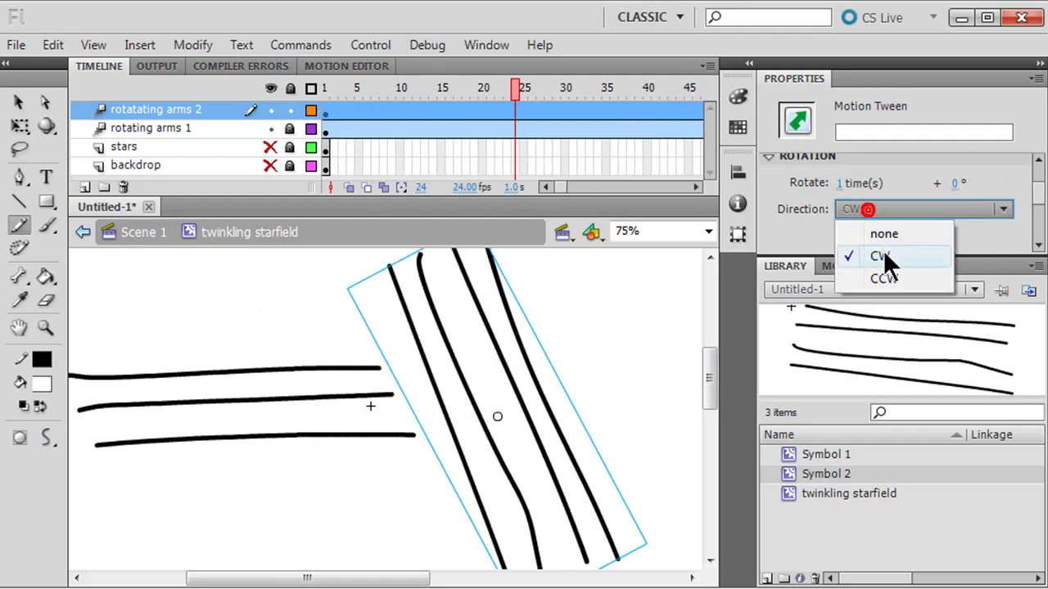
pyautogui.click(884, 279)
pyautogui.press('Return')
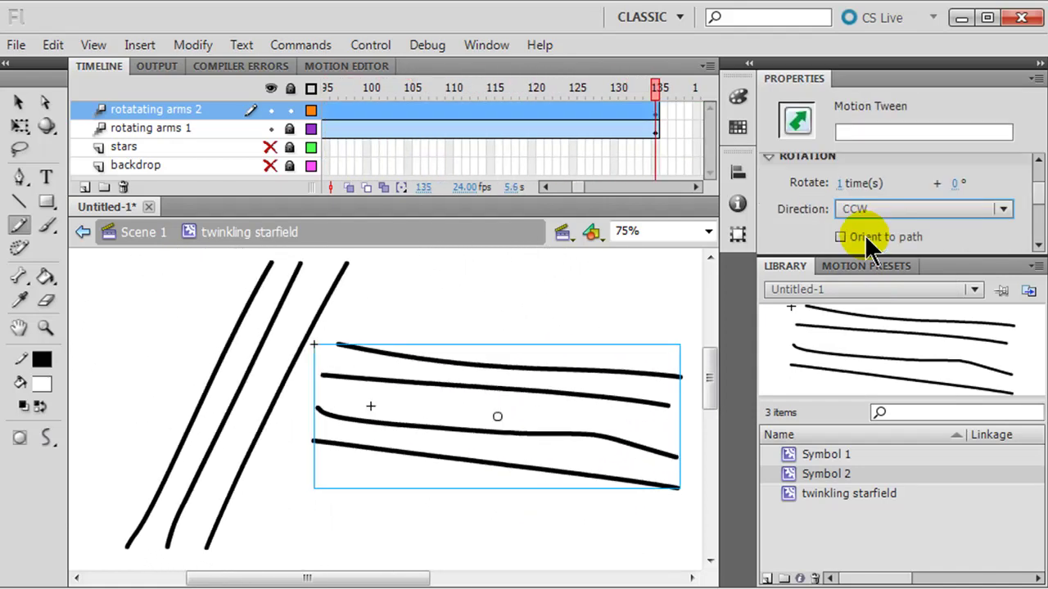
# Step: Unhide the stars and backdrop layers, extend both to frame 135, and play the timeline twice
pyautogui.click(270, 147)
pyautogui.click(269, 166)
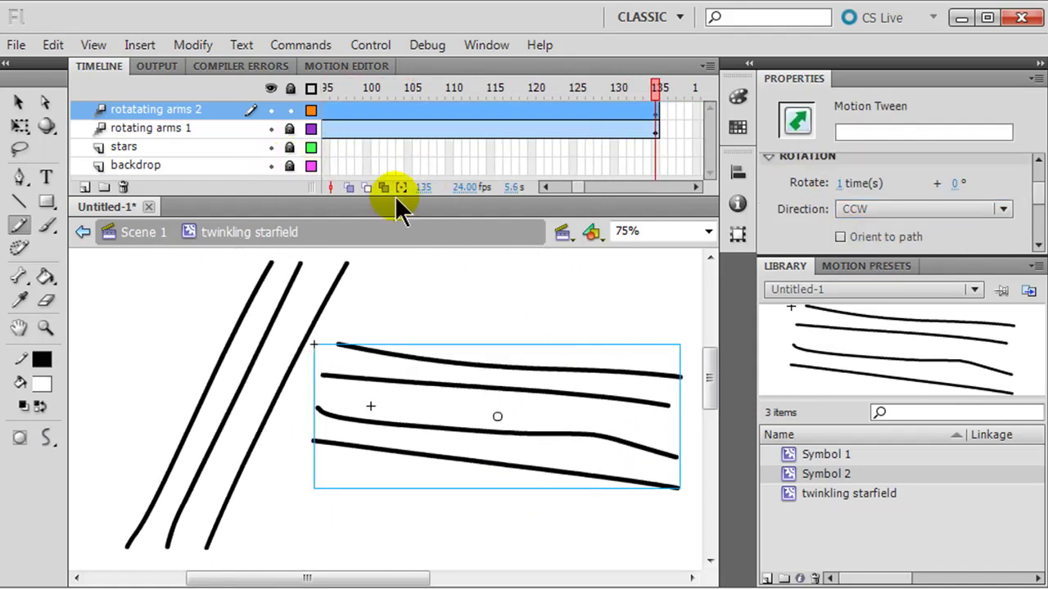
pyautogui.click(658, 162)
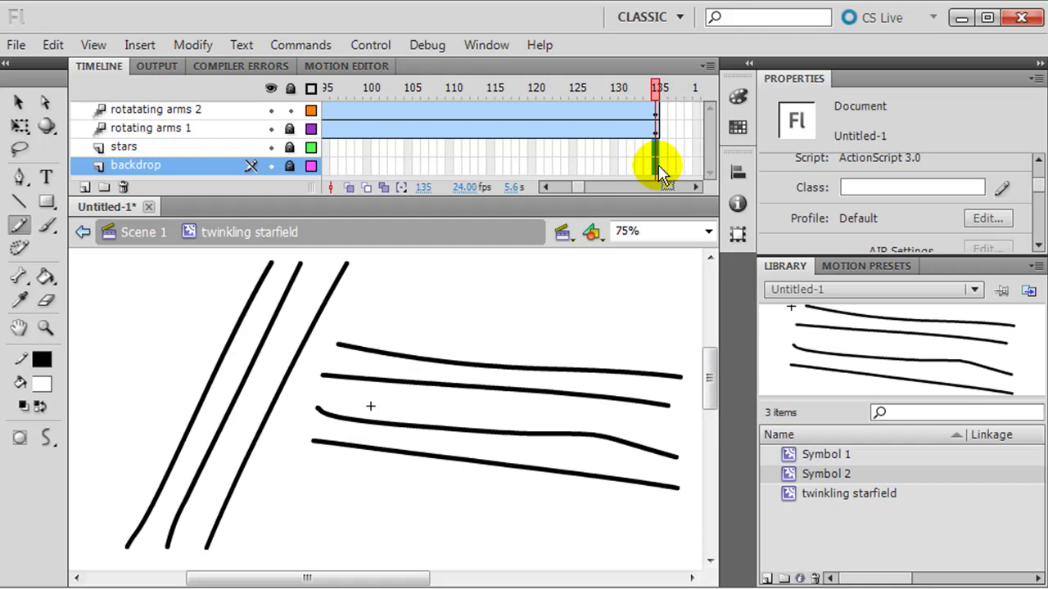
pyautogui.press('F5')
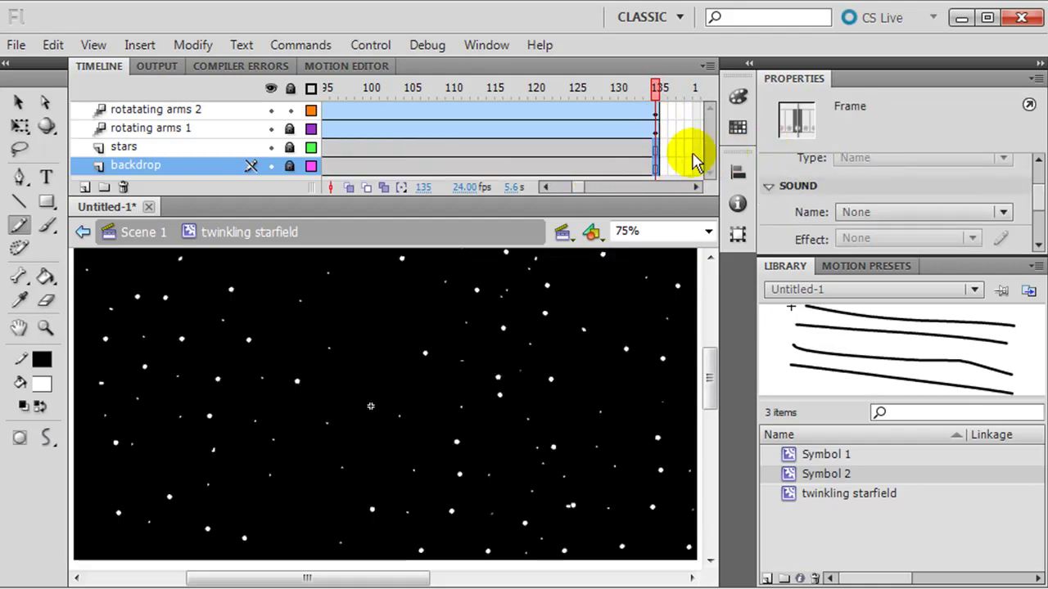
pyautogui.press('Return')
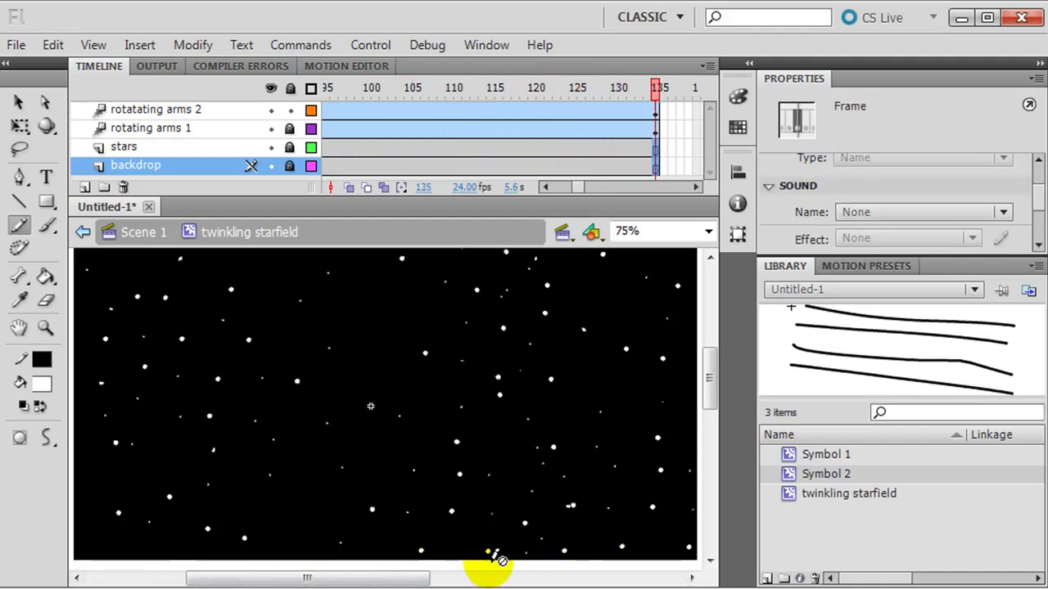
pyautogui.press('Return')
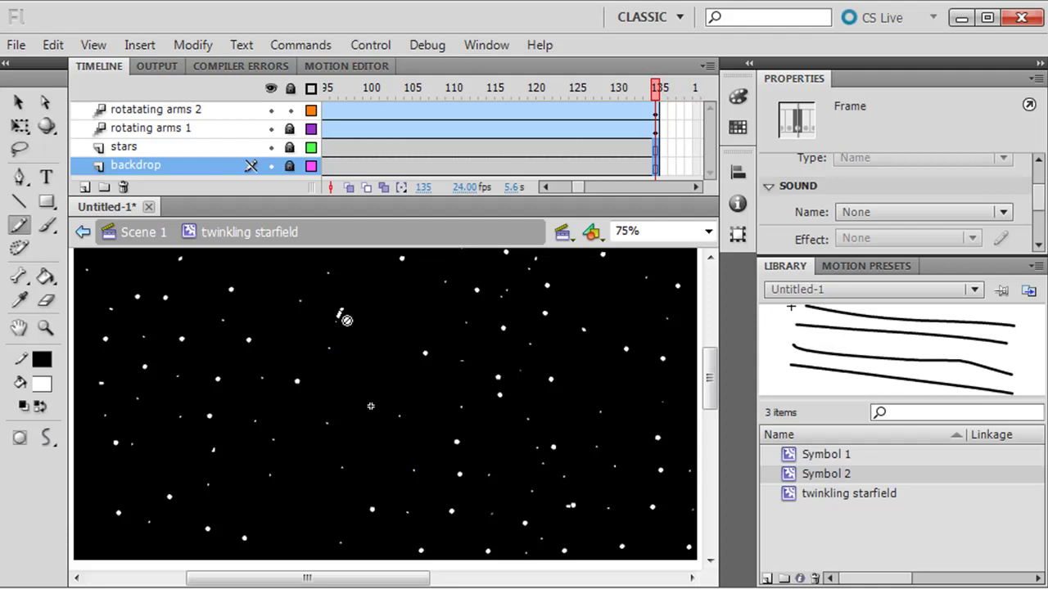
# Step: Back on Scene 1, rename Layer 1 to 'stars'
pyautogui.click(139, 233)
pyautogui.doubleClick(122, 110)
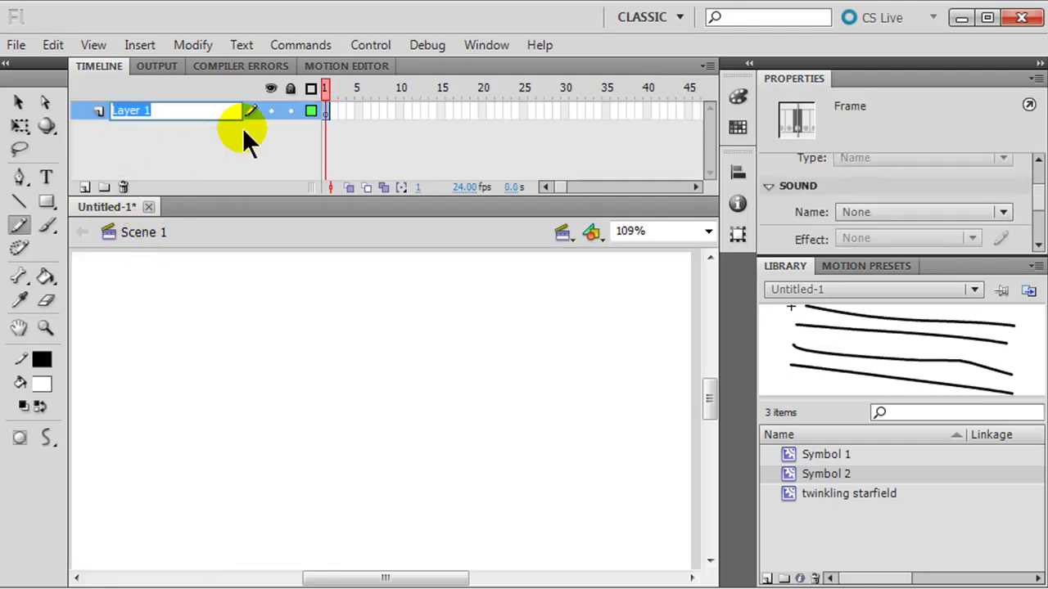
pyautogui.write('star')
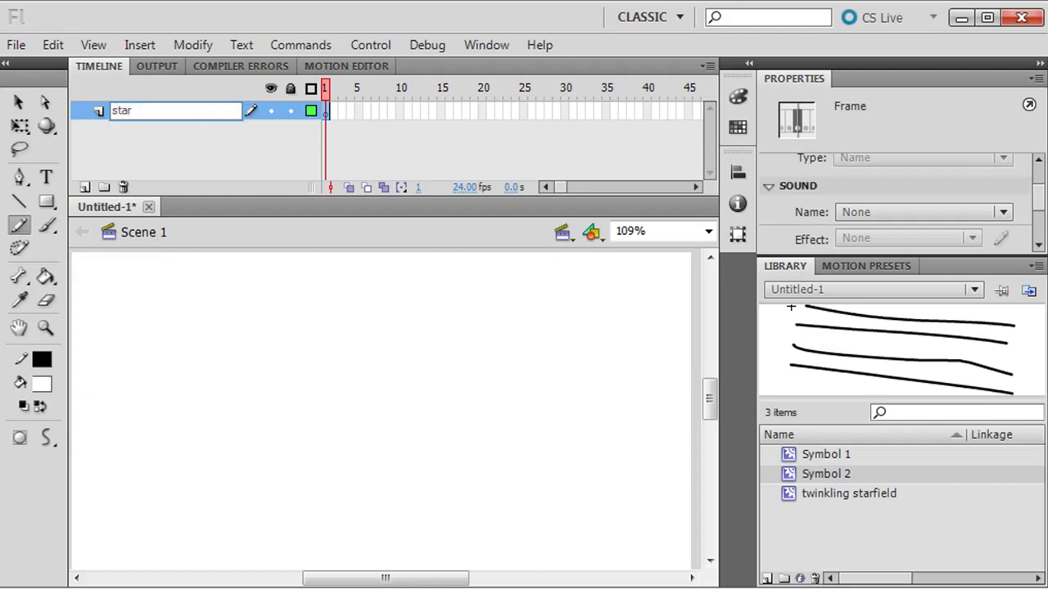
pyautogui.write('s')
pyautogui.click(242, 127)
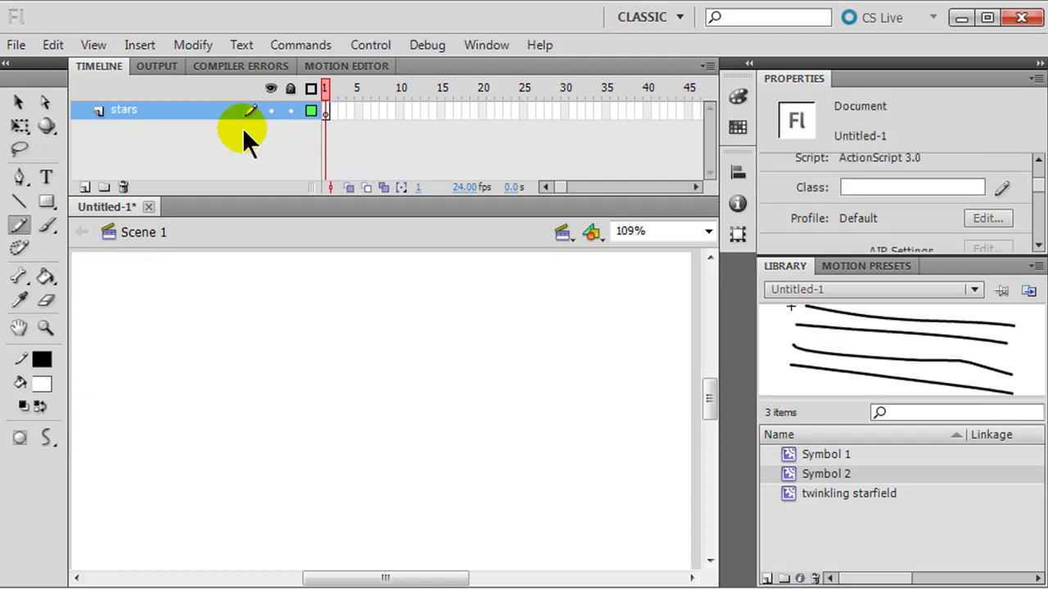
# Step: Set the zoom to 75% and drag the twinkling starfield onto frame 1 of the stars layer
pyautogui.click(329, 114)
pyautogui.click(663, 231)
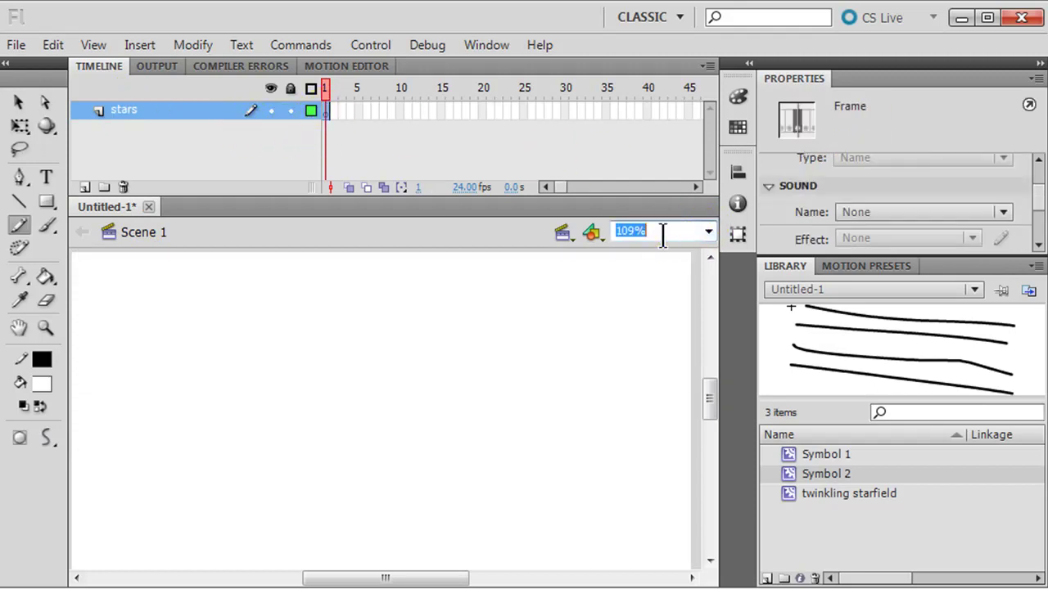
pyautogui.write('75')
pyautogui.press('Return')
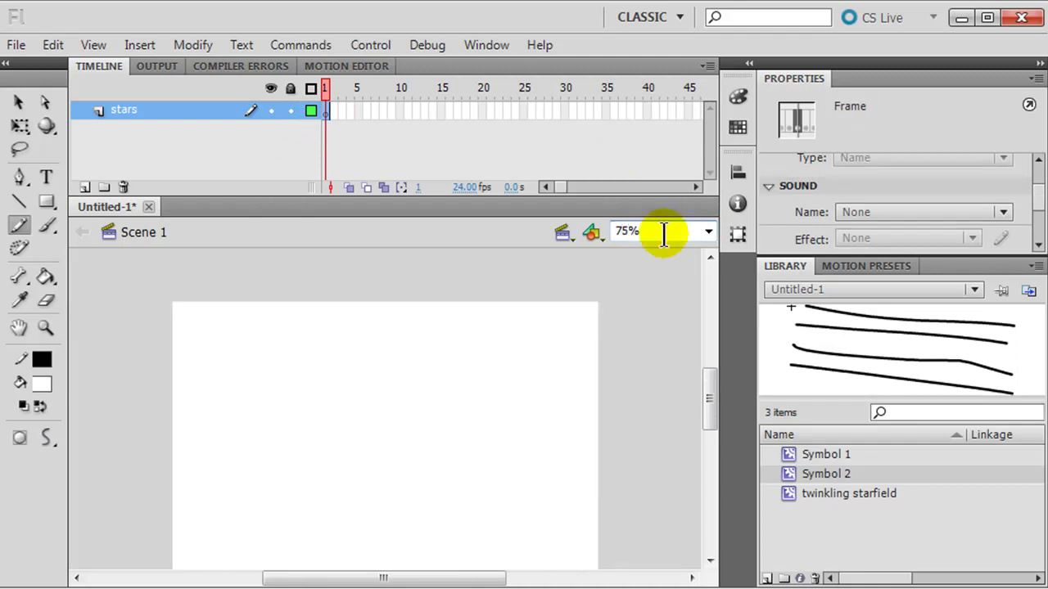
pyautogui.moveTo(710, 407); pyautogui.dragTo(714, 413)
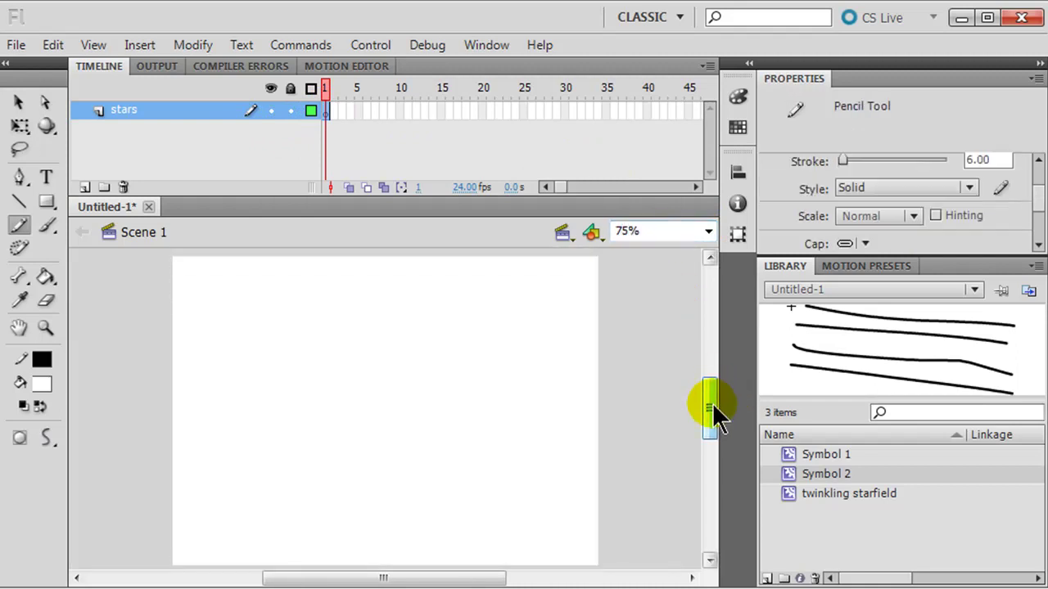
pyautogui.moveTo(784, 495); pyautogui.dragTo(434, 418)
# Step: With the Selection tool active, test the starfield as Untitled-1.swf and close the preview
pyautogui.click(18, 102)
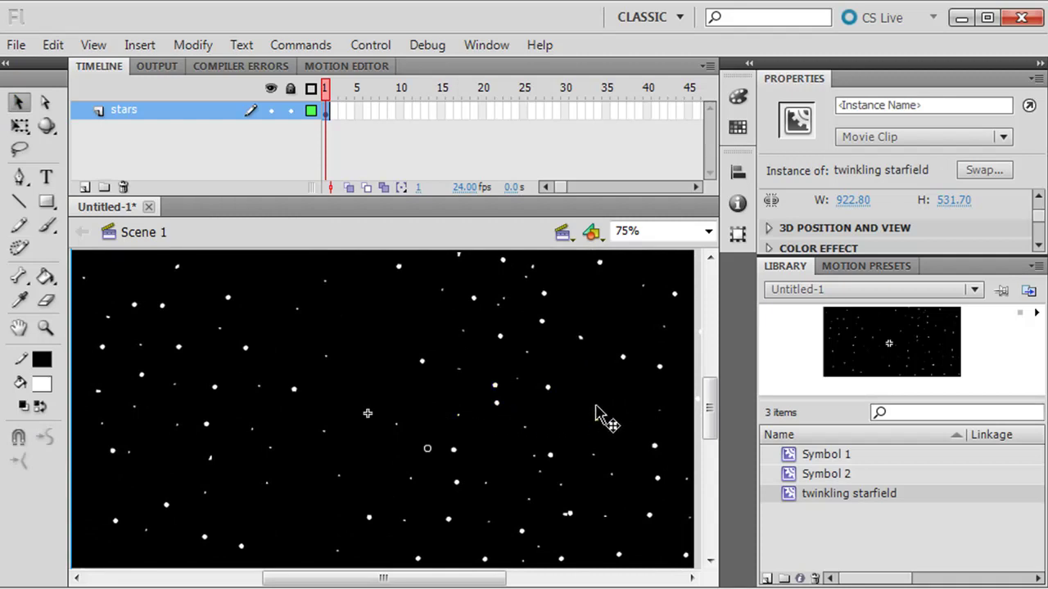
pyautogui.hotkey('ctrl', 'Return')
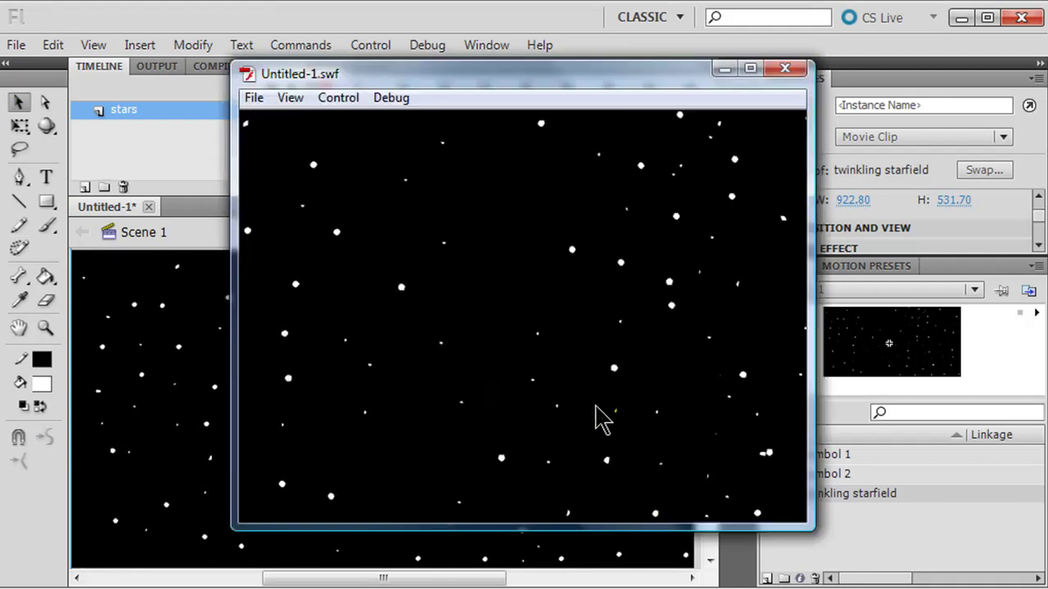
pyautogui.click(790, 68)
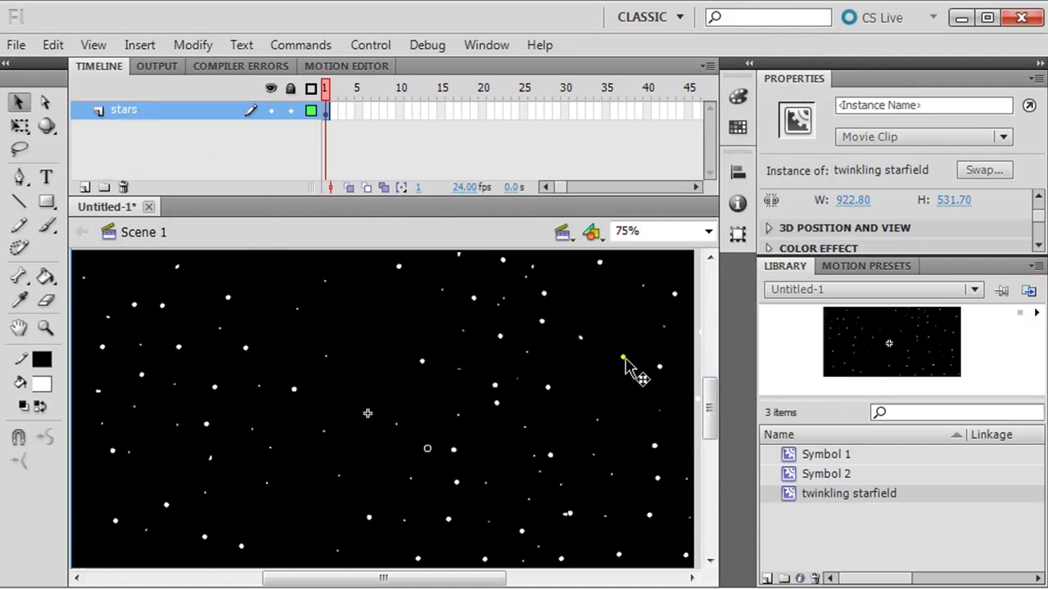
# Step: Shift the starfield left and down, deselect it, and bring up the document Size settings
pyautogui.moveTo(626, 324); pyautogui.dragTo(316, 412)
pyautogui.click(502, 363)
pyautogui.moveTo(1039, 164); pyautogui.dragTo(1029, 222)
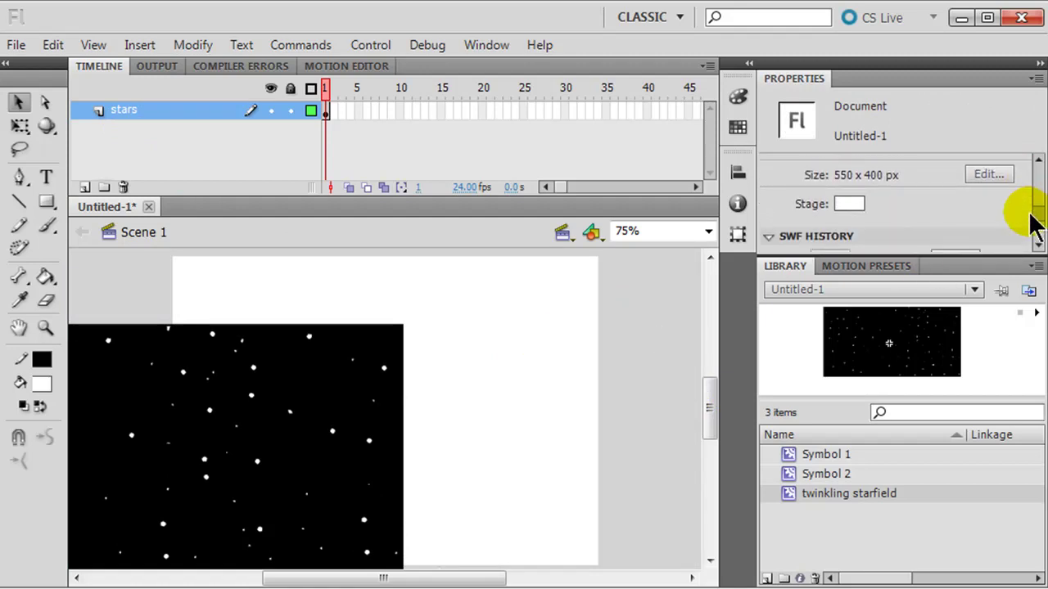
pyautogui.click(989, 174)
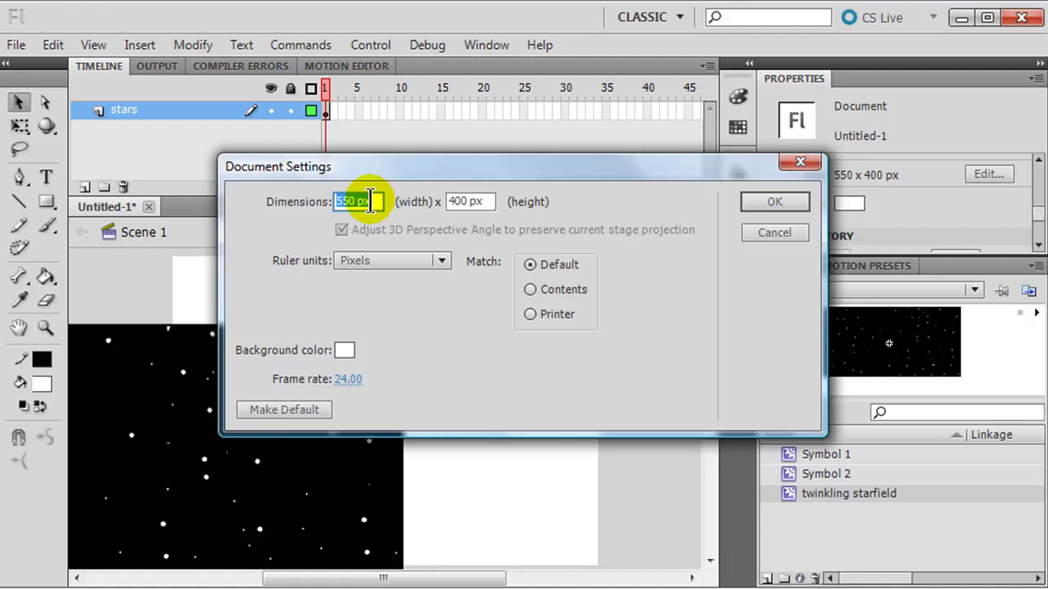
# Step: Set the stage size to 800 x 400 px and the zoom to 60%
pyautogui.write('800')
pyautogui.click(754, 202)
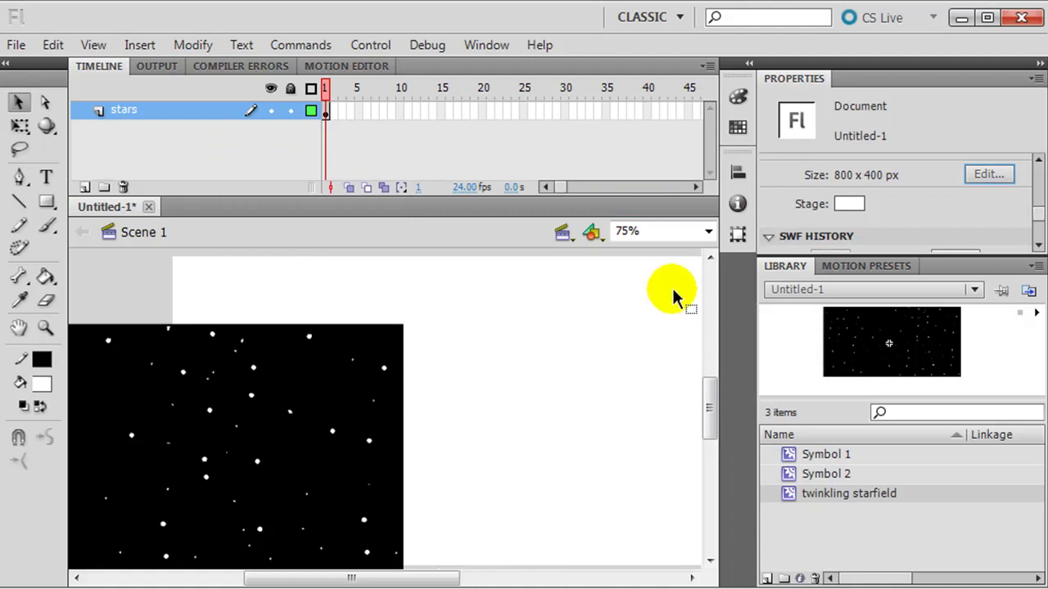
pyautogui.click(709, 232)
pyautogui.write('6')
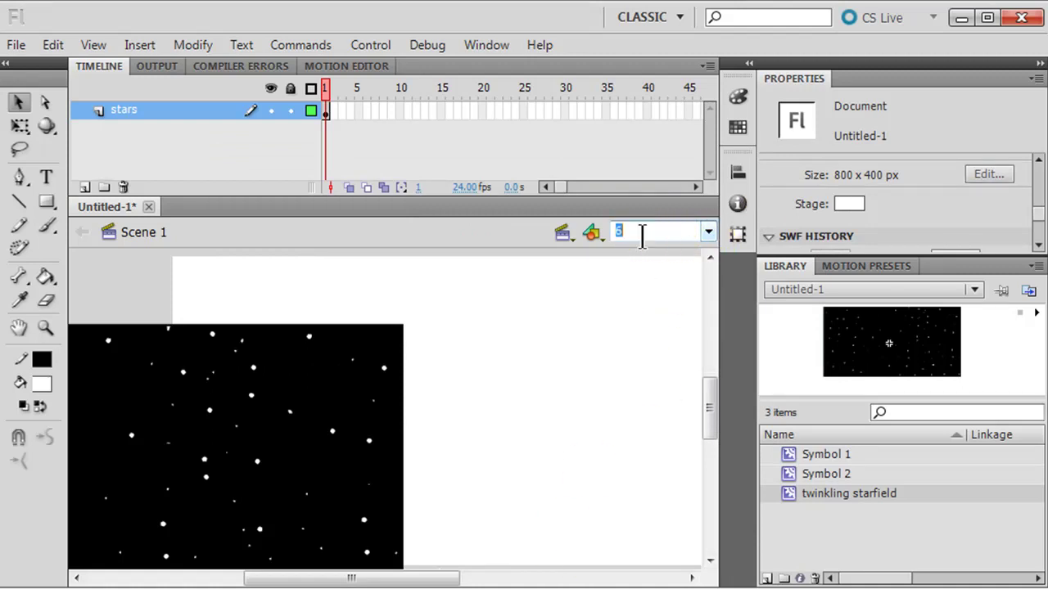
pyautogui.write('0')
pyautogui.press('Return')
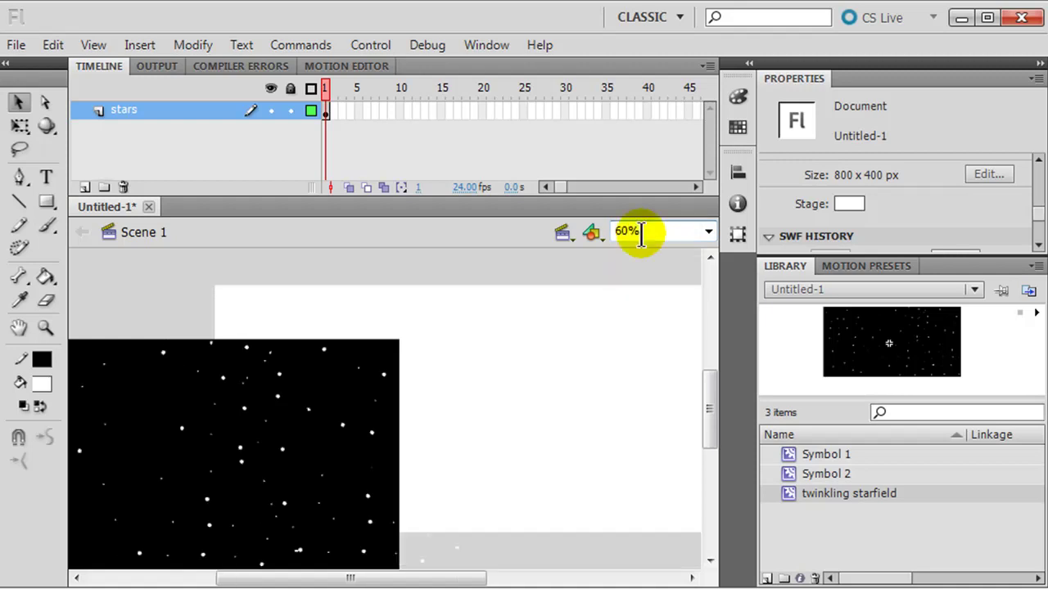
# Step: Position the starfield on the widened stage, then test it as a SWF and close the preview
pyautogui.moveTo(483, 585); pyautogui.dragTo(486, 584)
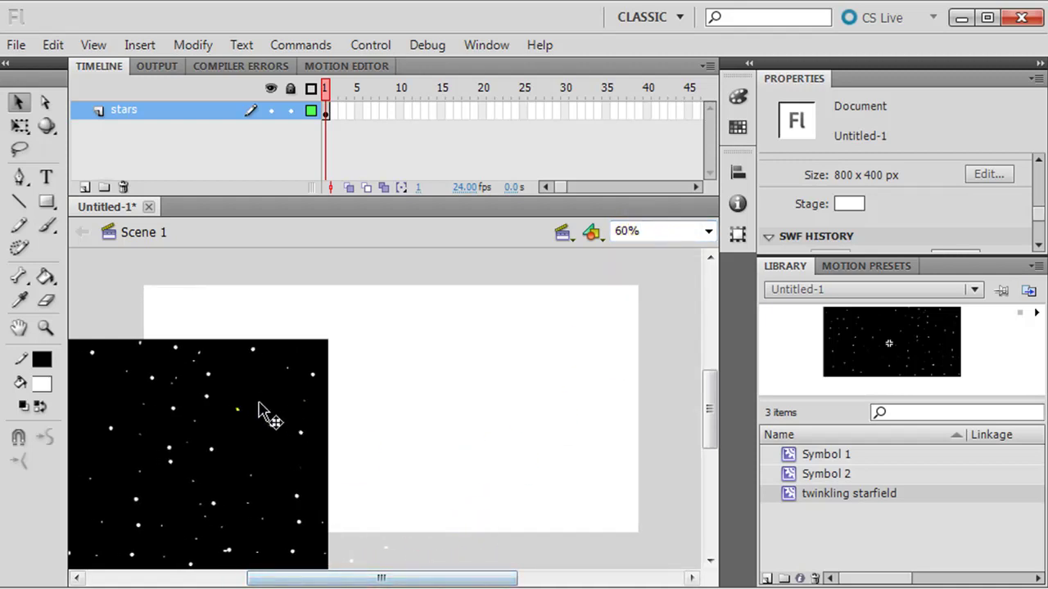
pyautogui.moveTo(265, 417); pyautogui.dragTo(561, 345)
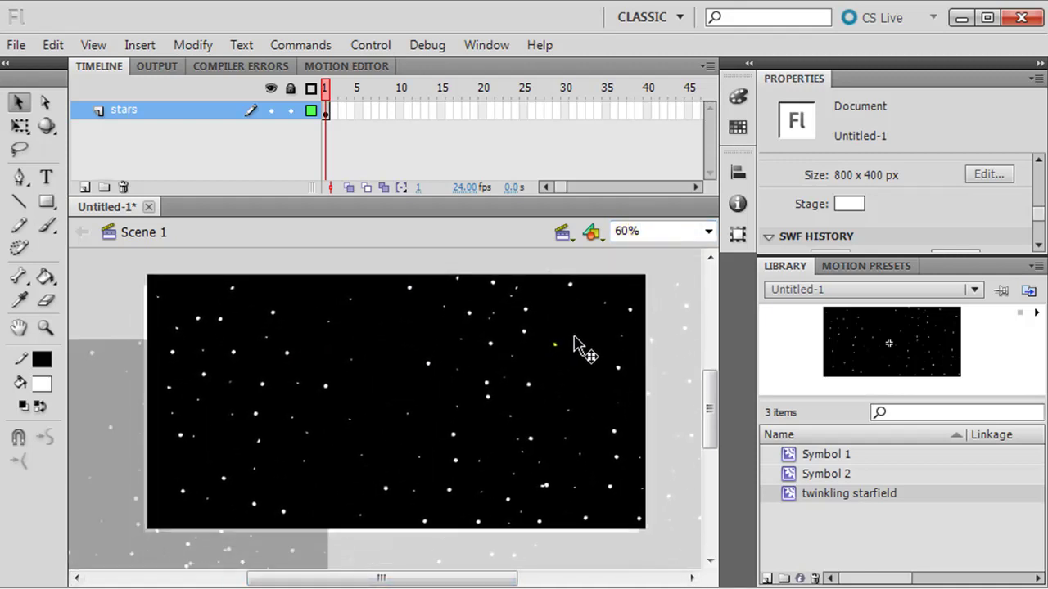
pyautogui.moveTo(573, 343); pyautogui.dragTo(580, 358)
pyautogui.click(655, 459)
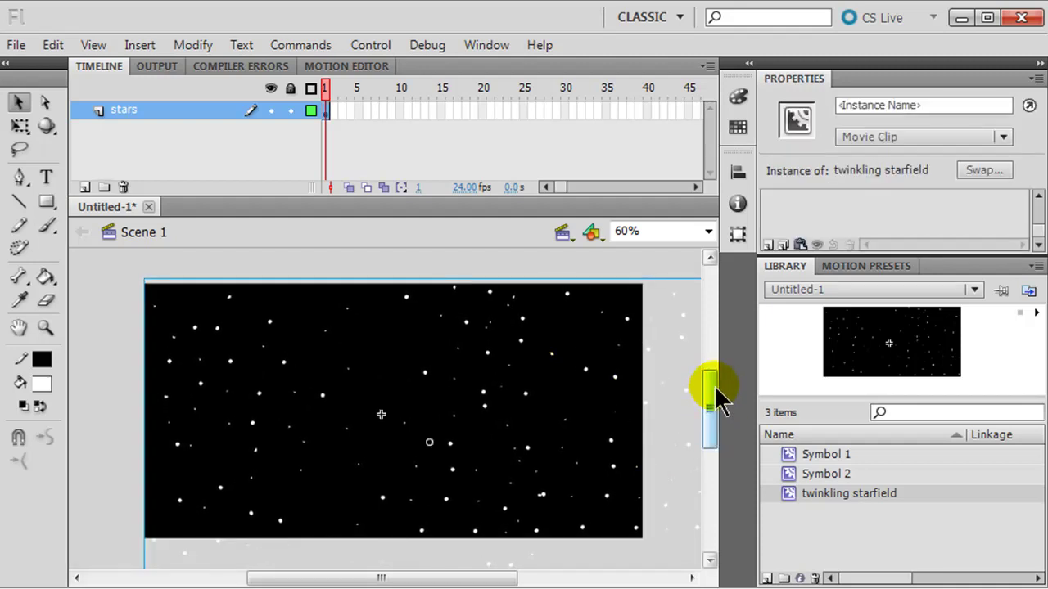
pyautogui.hotkey('ctrl', 'Return')
pyautogui.moveTo(691, 76); pyautogui.dragTo(603, 75)
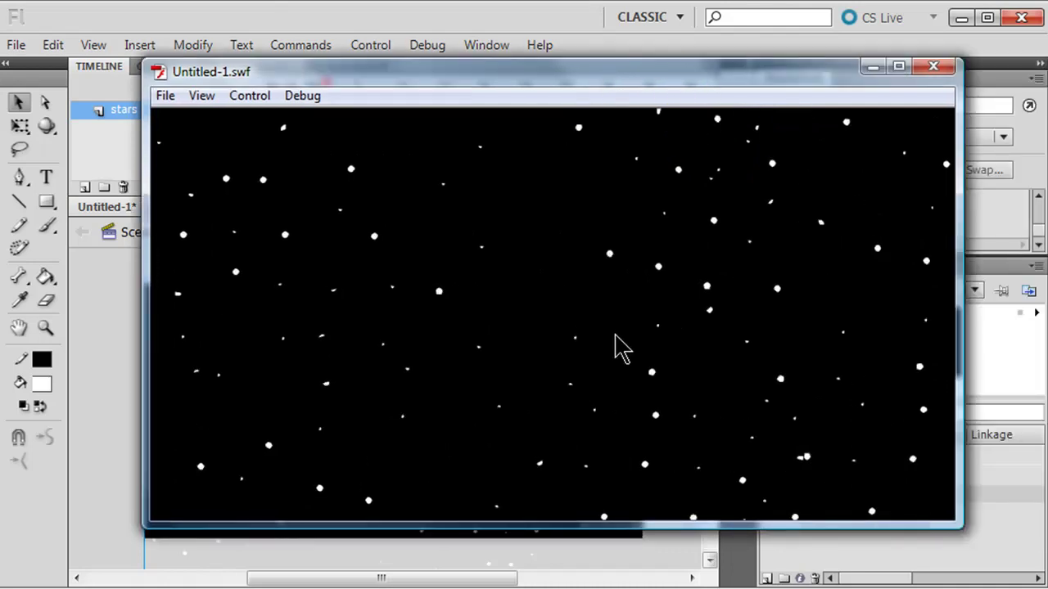
pyautogui.click(933, 67)
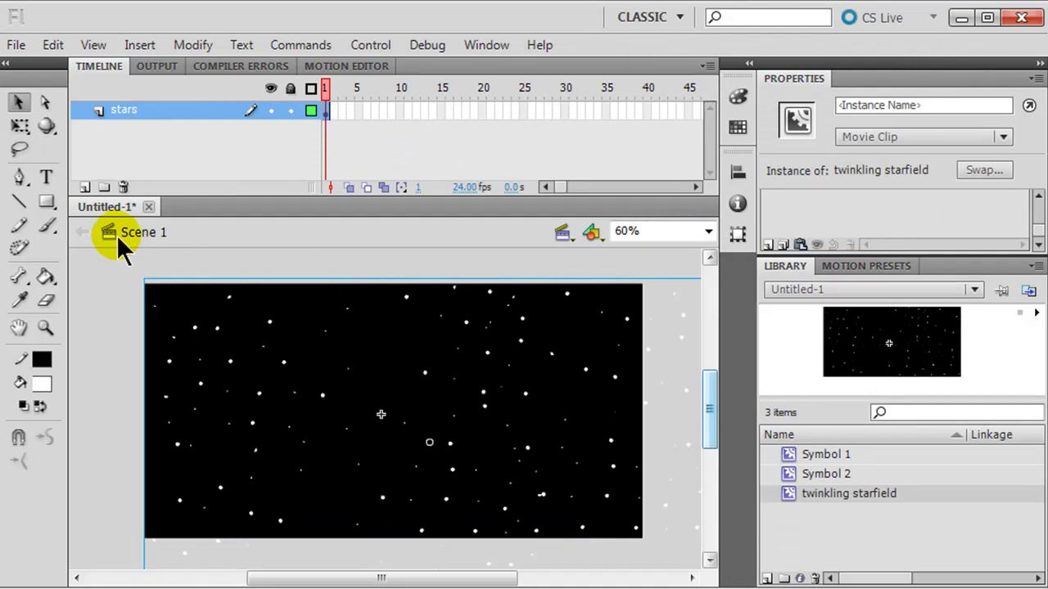
# Step: Create a new movie clip symbol named 'moon and planet'
pyautogui.click(139, 45)
pyautogui.click(159, 65)
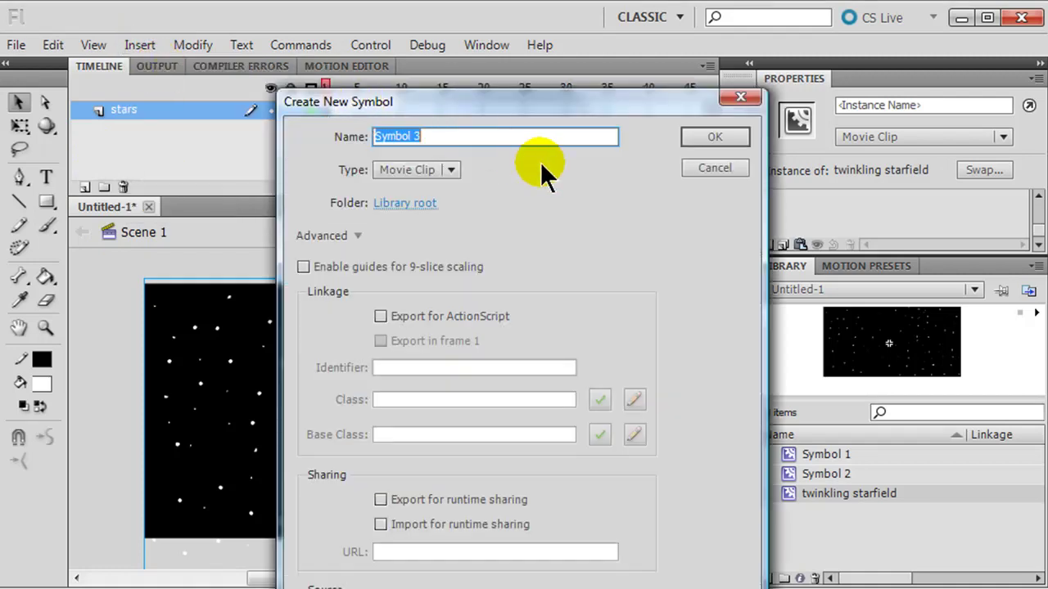
pyautogui.write('moon and planet')
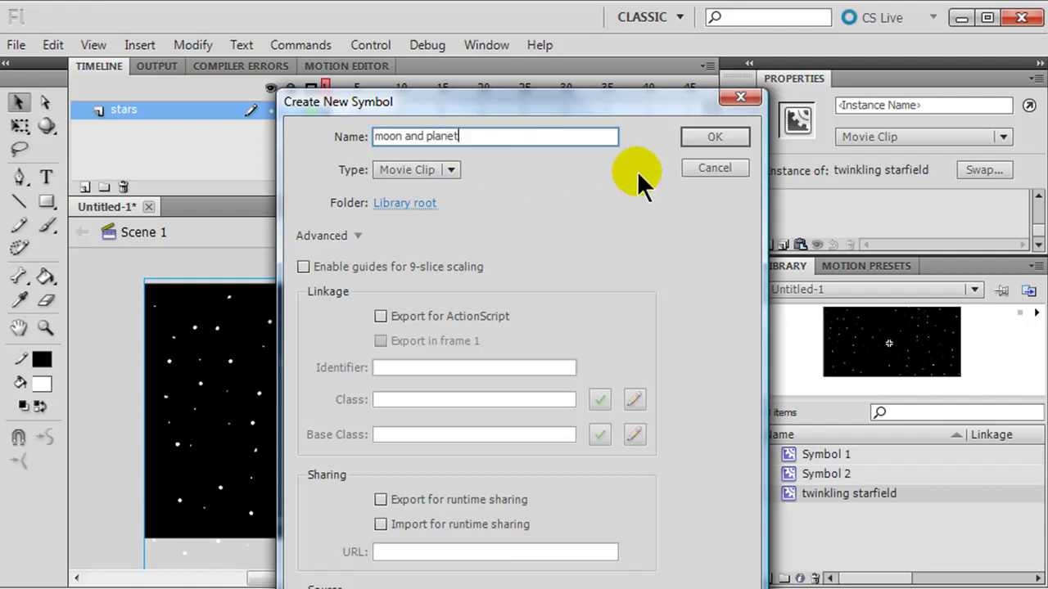
pyautogui.click(707, 138)
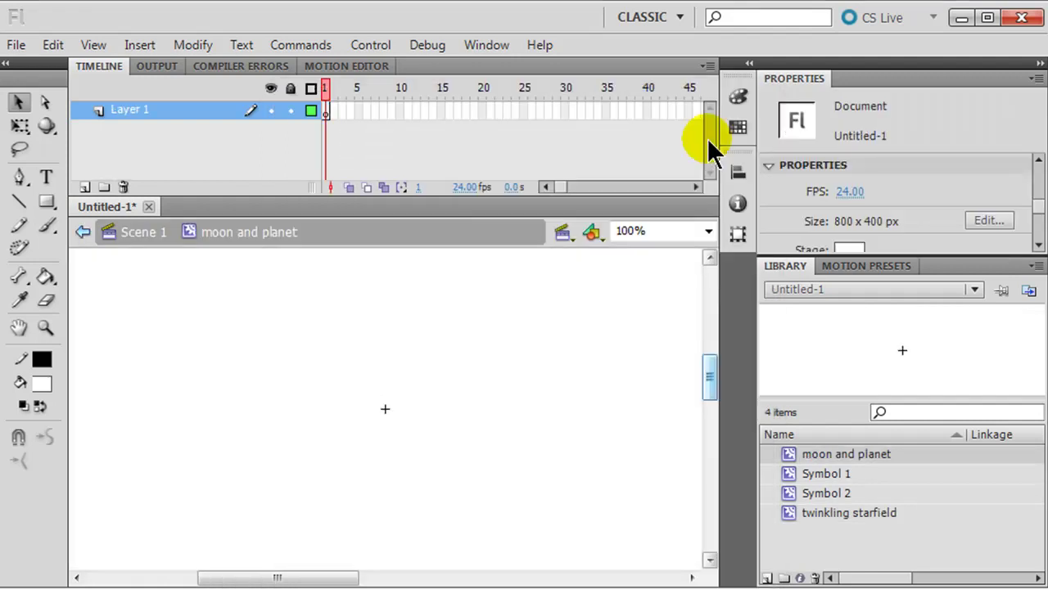
# Step: Add two layers and name them moon front, planet and moon back
pyautogui.click(85, 188)
pyautogui.click(85, 187)
pyautogui.doubleClick(143, 129)
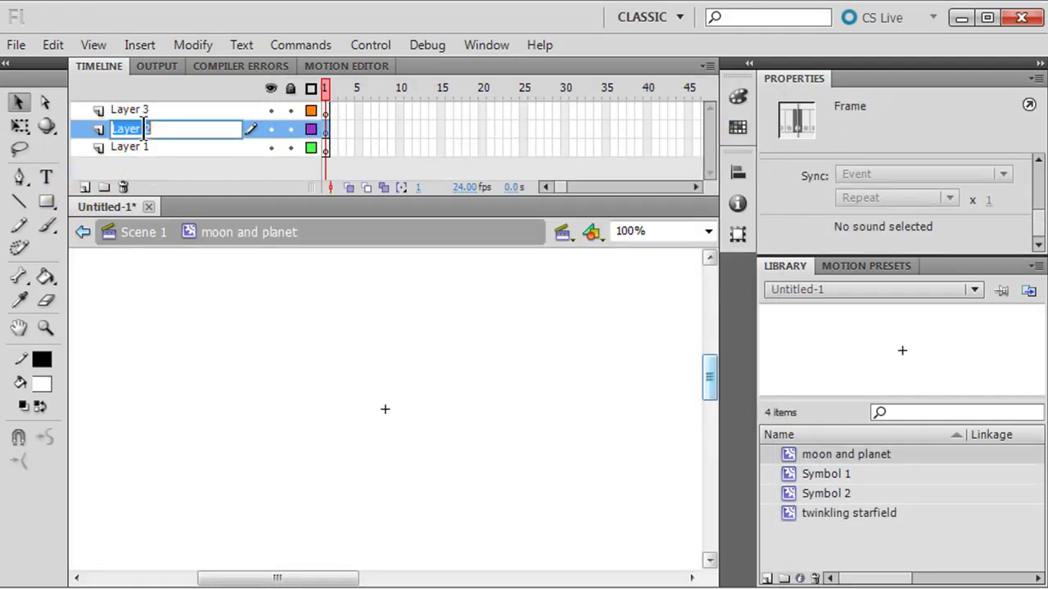
pyautogui.write('planet')
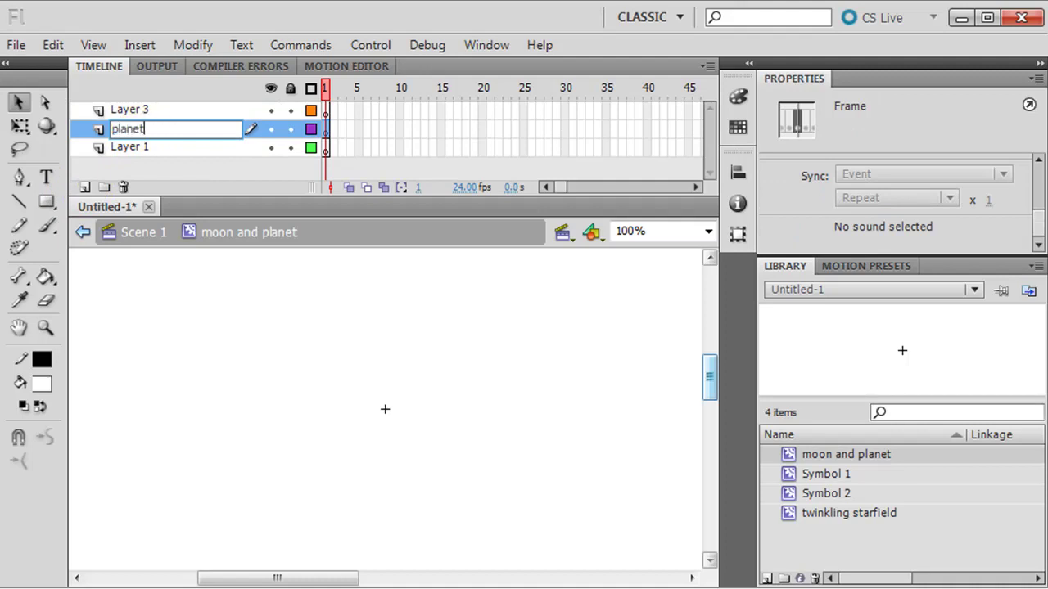
pyautogui.click(129, 146)
pyautogui.doubleClick(131, 147)
pyautogui.write('moon back')
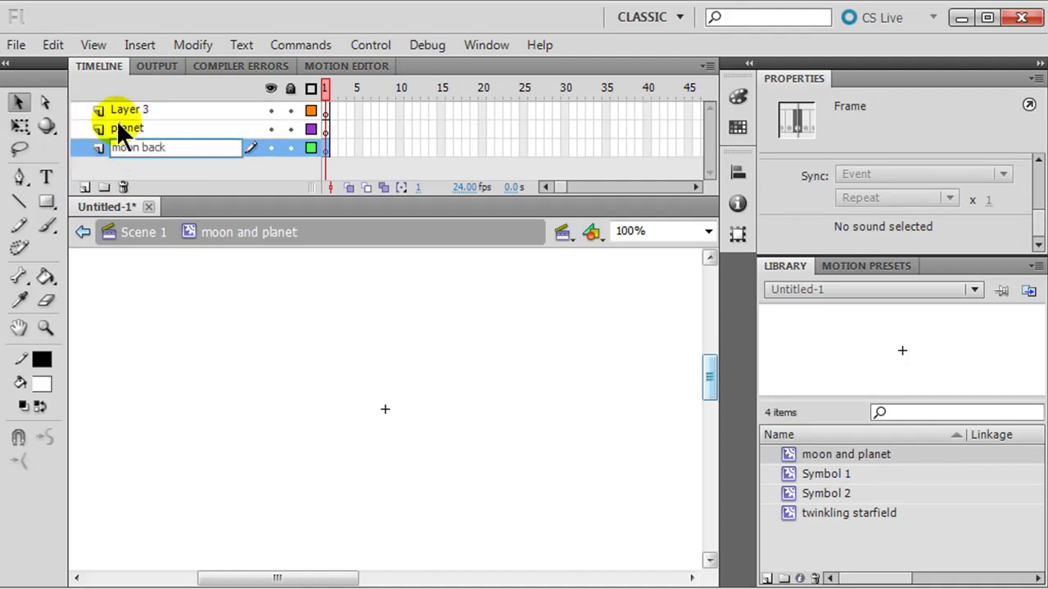
pyautogui.doubleClick(139, 109)
pyautogui.write('moon front')
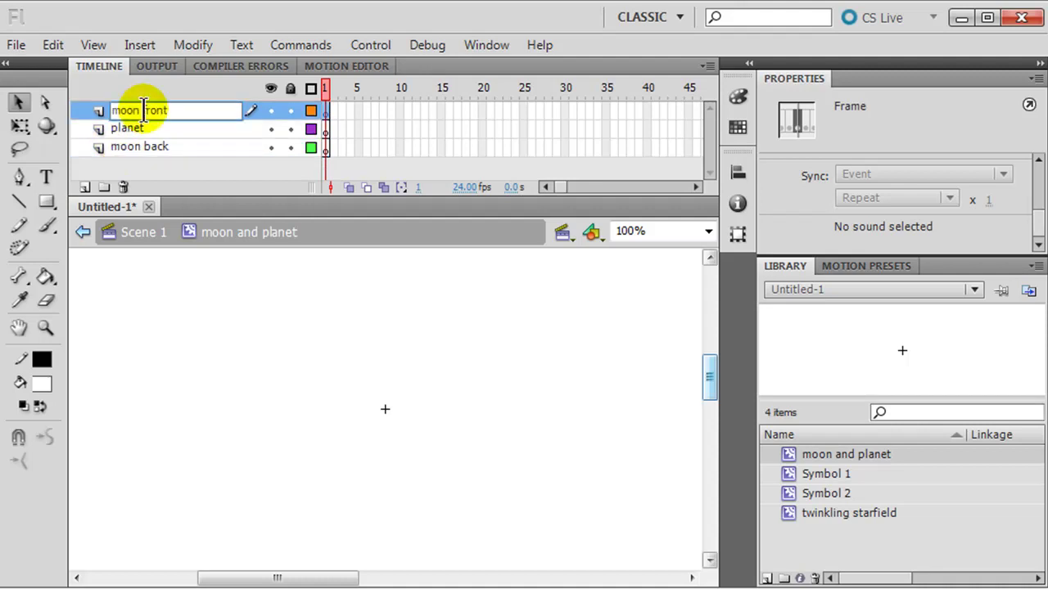
# Step: Finish naming moon front, lock all layers except planet, and select planet's frame 1
pyautogui.click(327, 131)
pyautogui.click(289, 88)
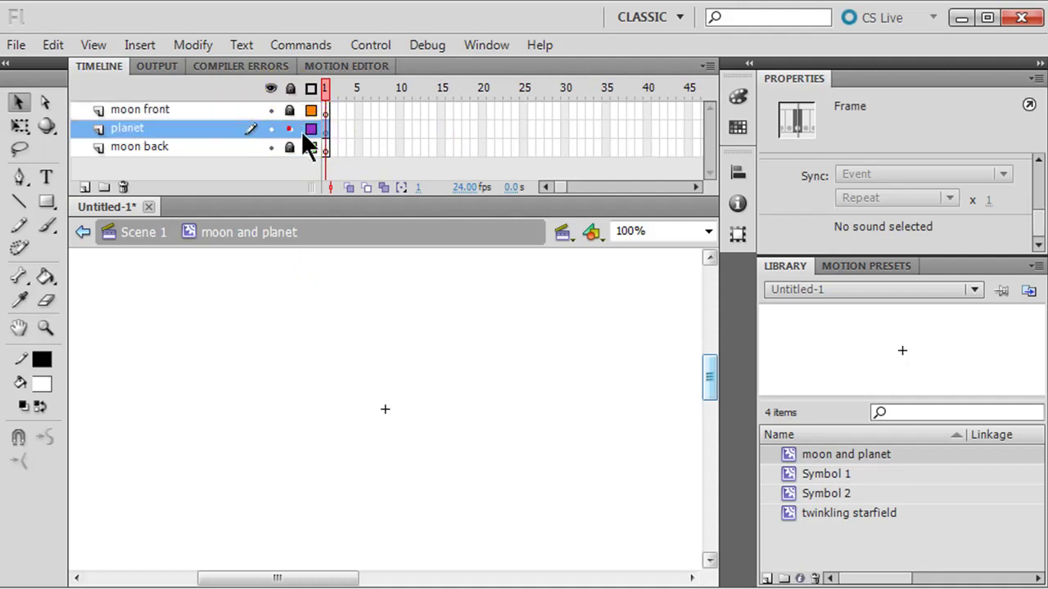
pyautogui.click(326, 129)
pyautogui.click(328, 133)
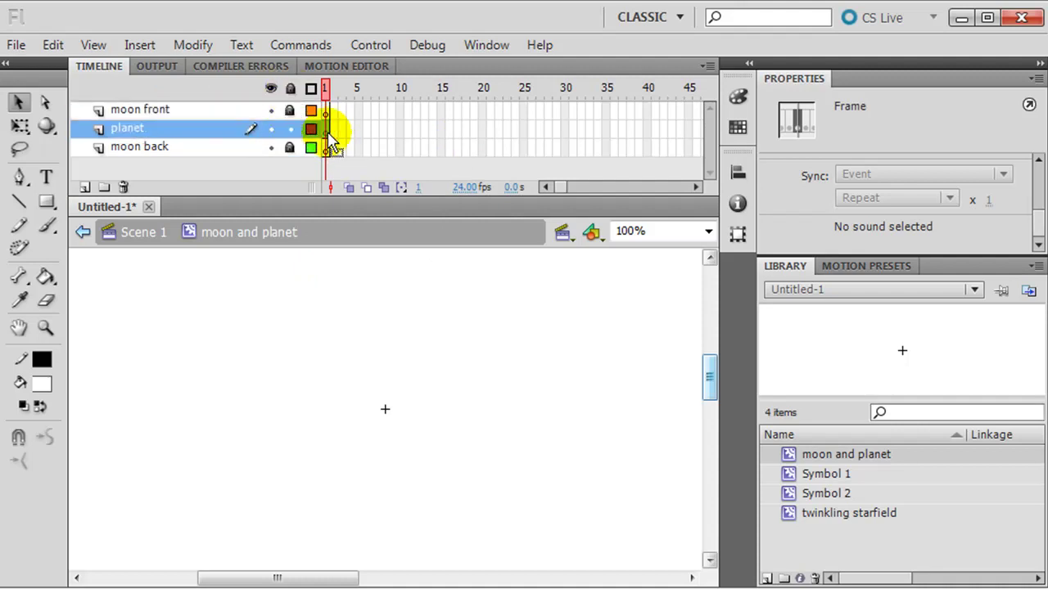
# Step: Draw a light-blue ellipse with no stroke on the planet layer
pyautogui.click(46, 203)
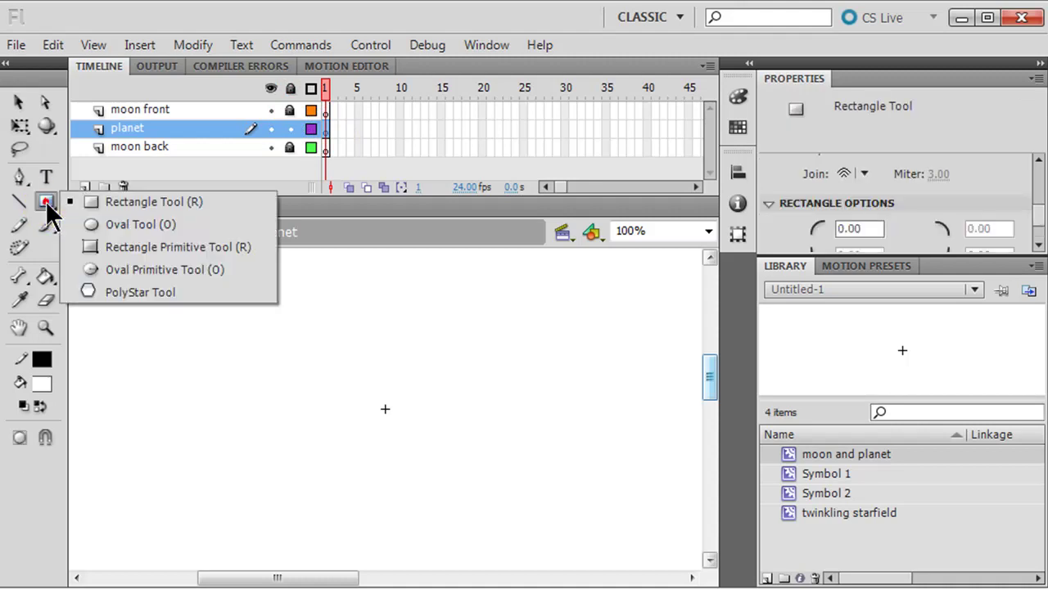
pyautogui.click(118, 224)
pyautogui.click(42, 359)
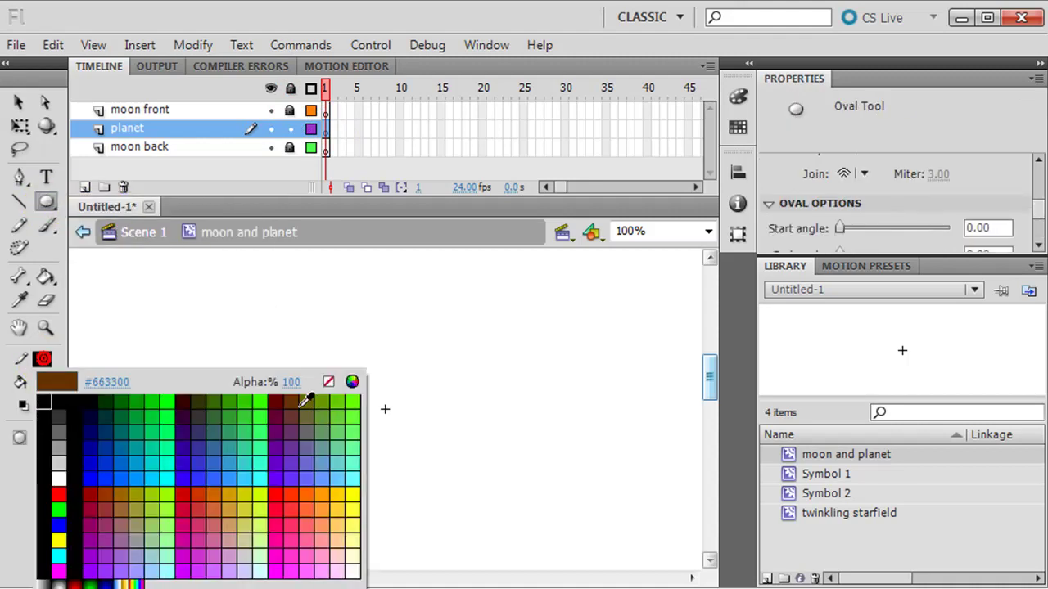
pyautogui.click(328, 381)
pyautogui.click(42, 382)
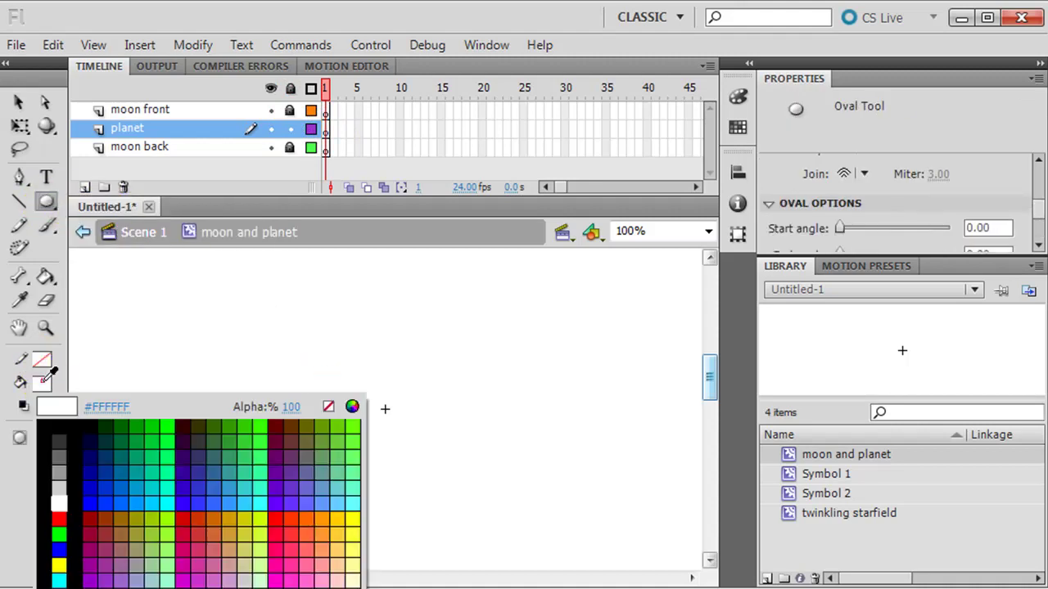
pyautogui.click(137, 497)
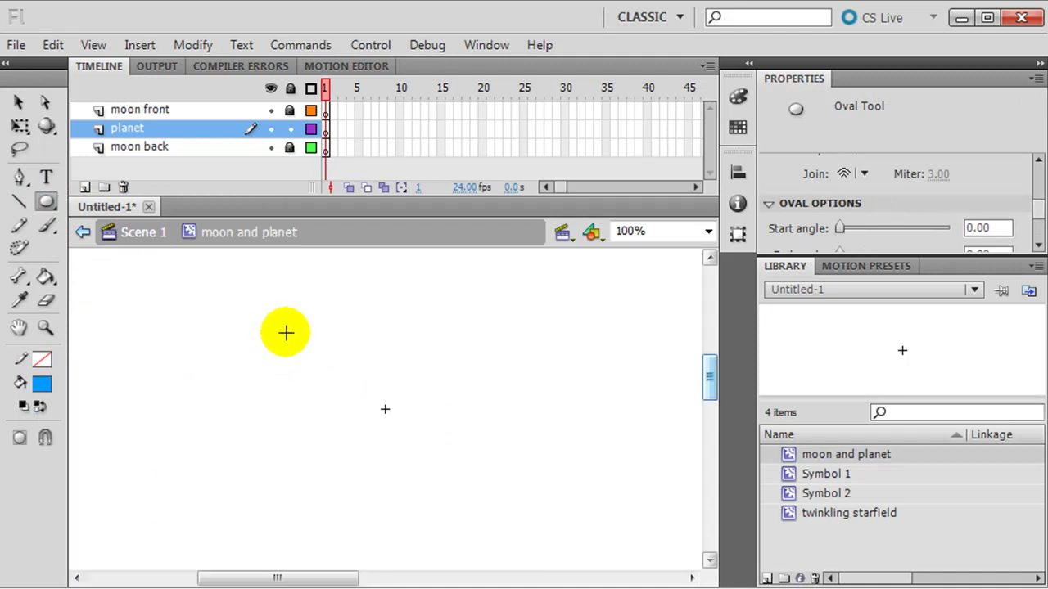
pyautogui.moveTo(286, 330); pyautogui.dragTo(496, 509)
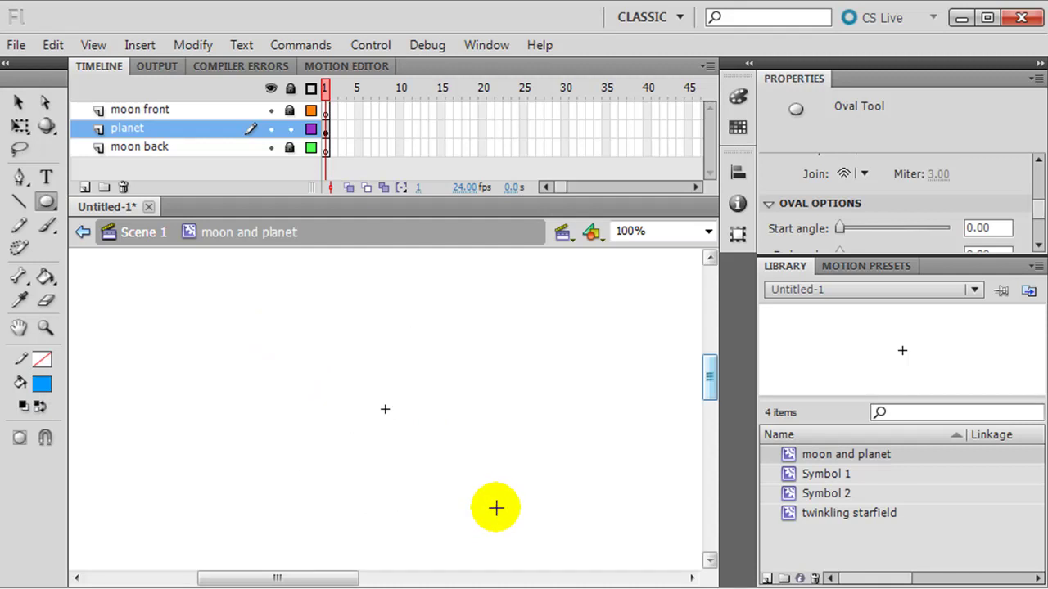
# Step: Centre the planet ellipse horizontally and vertically on the origin using the Align panel
pyautogui.click(325, 129)
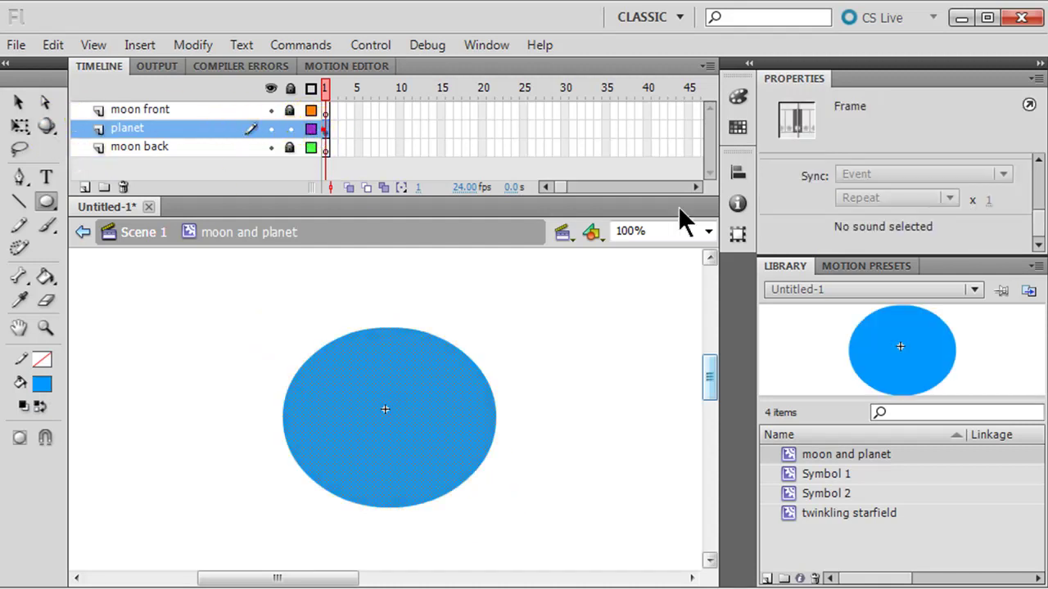
pyautogui.click(738, 172)
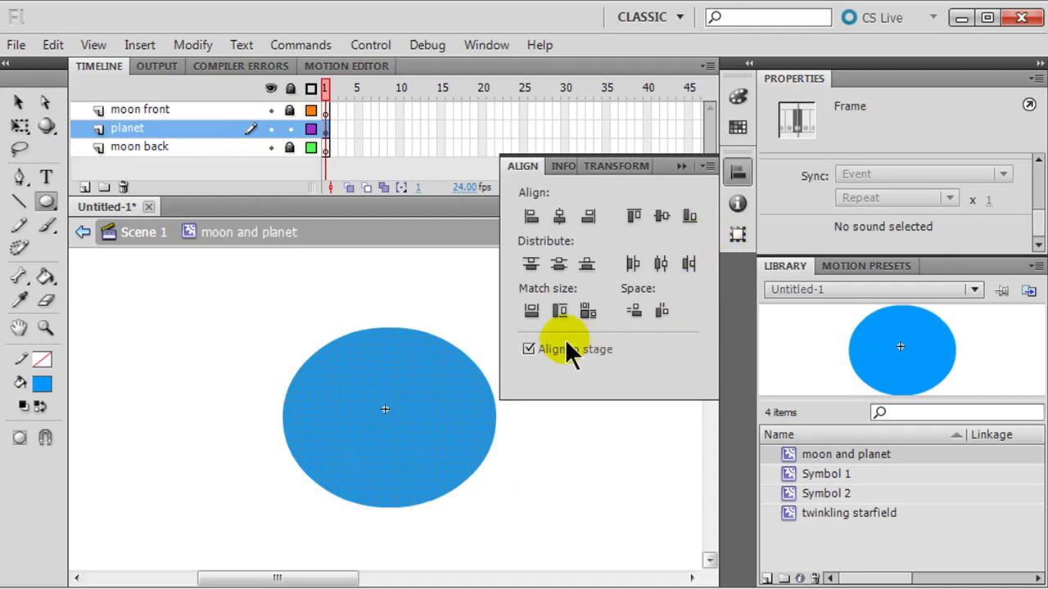
pyautogui.click(559, 216)
pyautogui.click(661, 216)
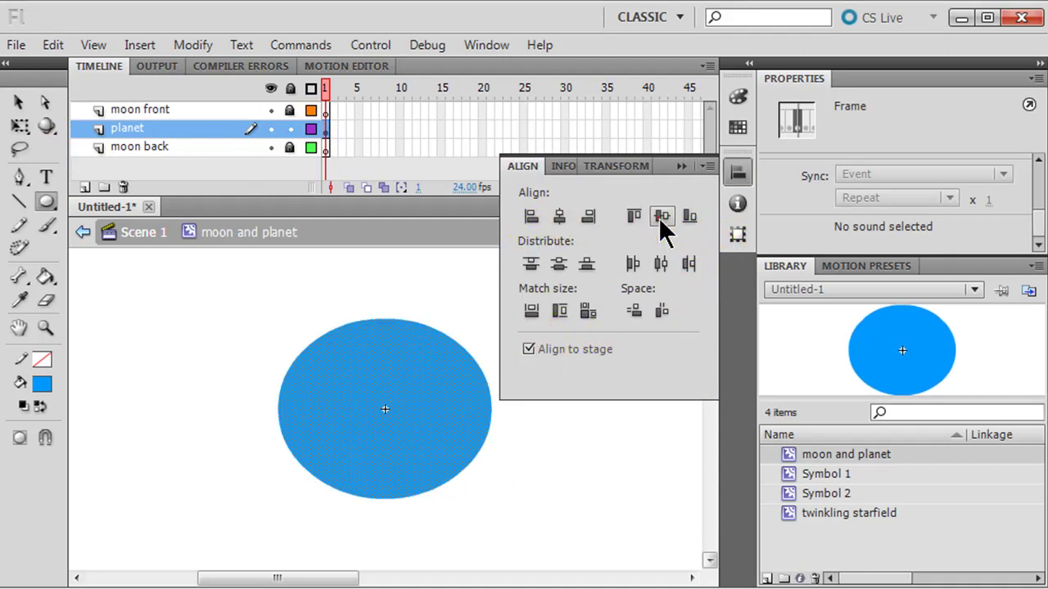
pyautogui.click(737, 172)
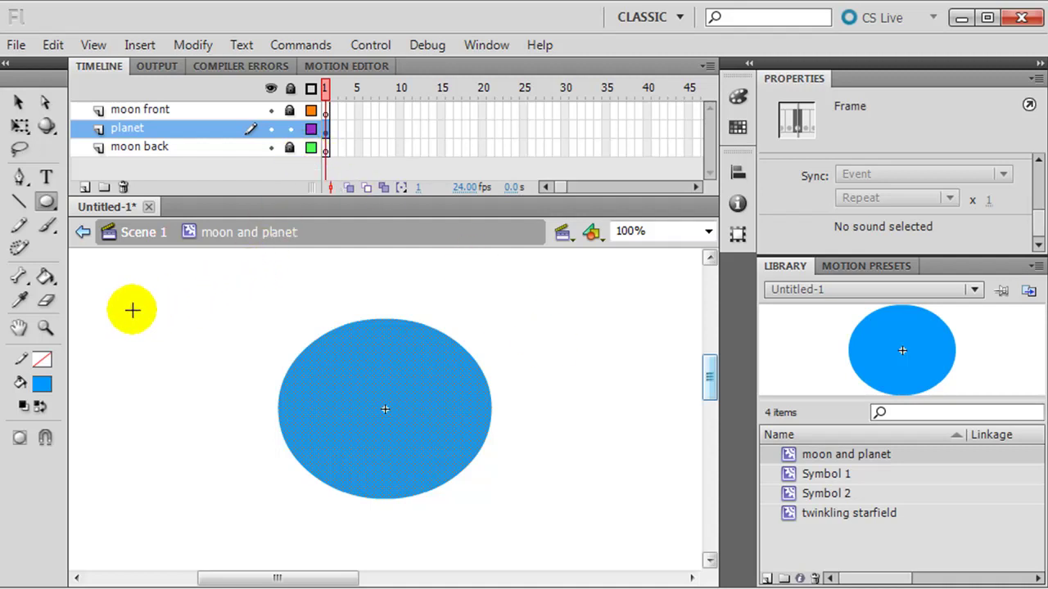
# Step: Choose the Pen tool and set the stroke thickness to 4
pyautogui.click(19, 200)
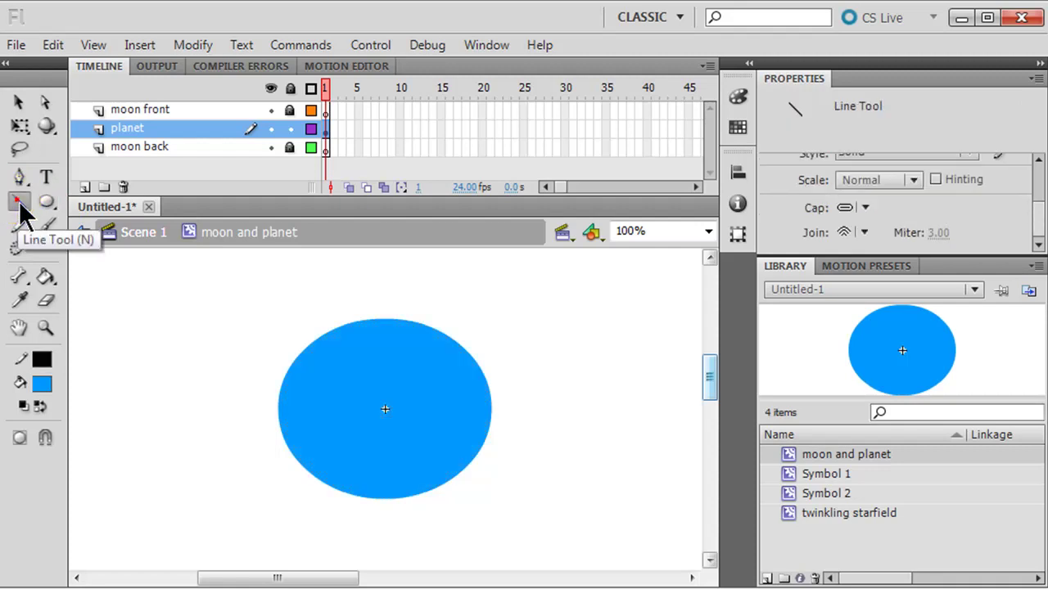
pyautogui.click(23, 181)
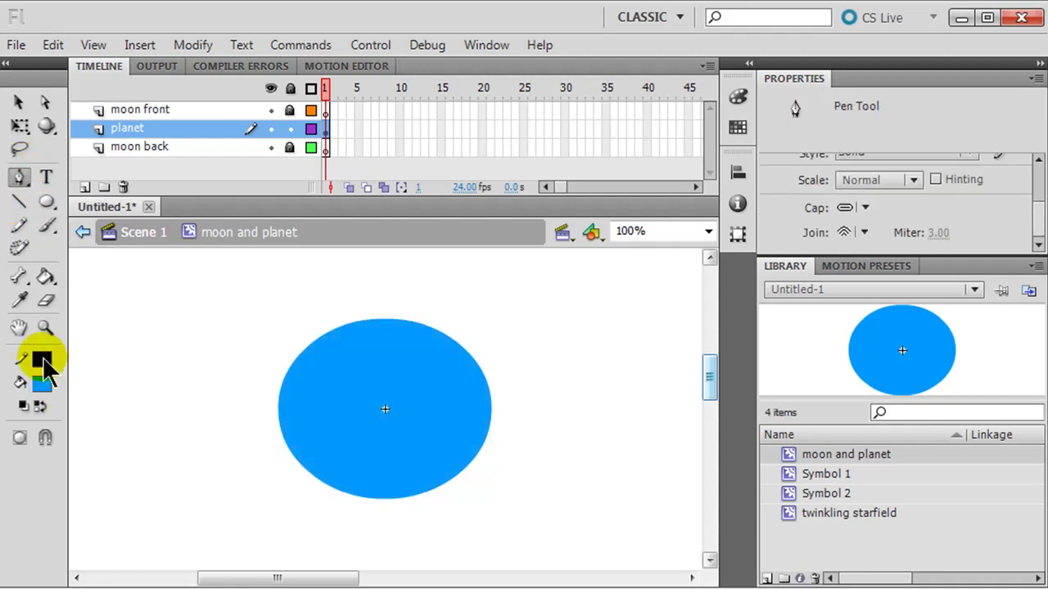
pyautogui.scroll(2, 1043, 219)
pyautogui.click(993, 192)
pyautogui.write('4')
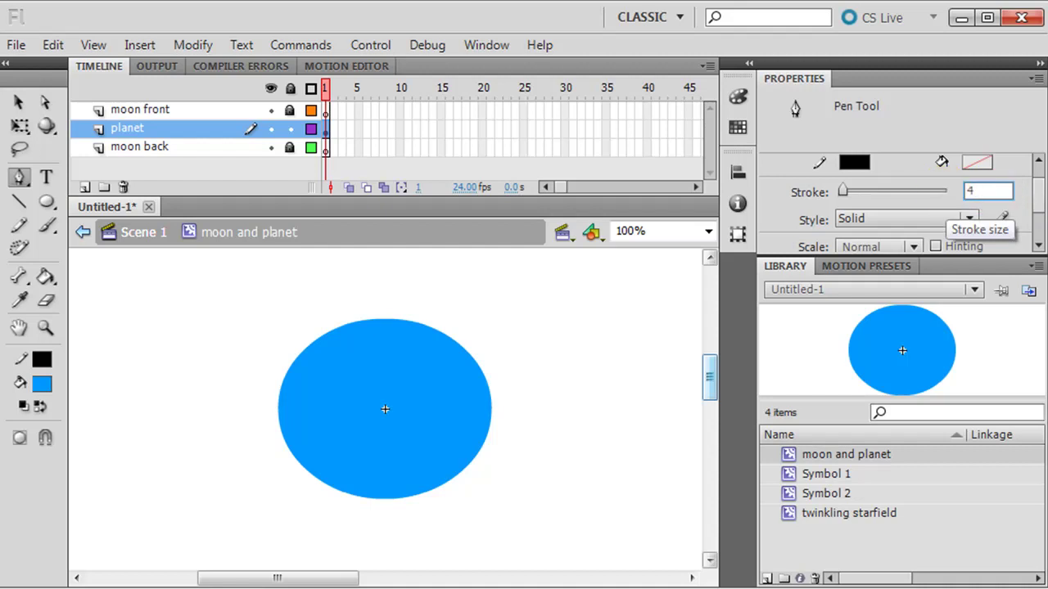
# Step: Outline three continent shapes on the blue planet with the Pen tool
pyautogui.click(334, 358)
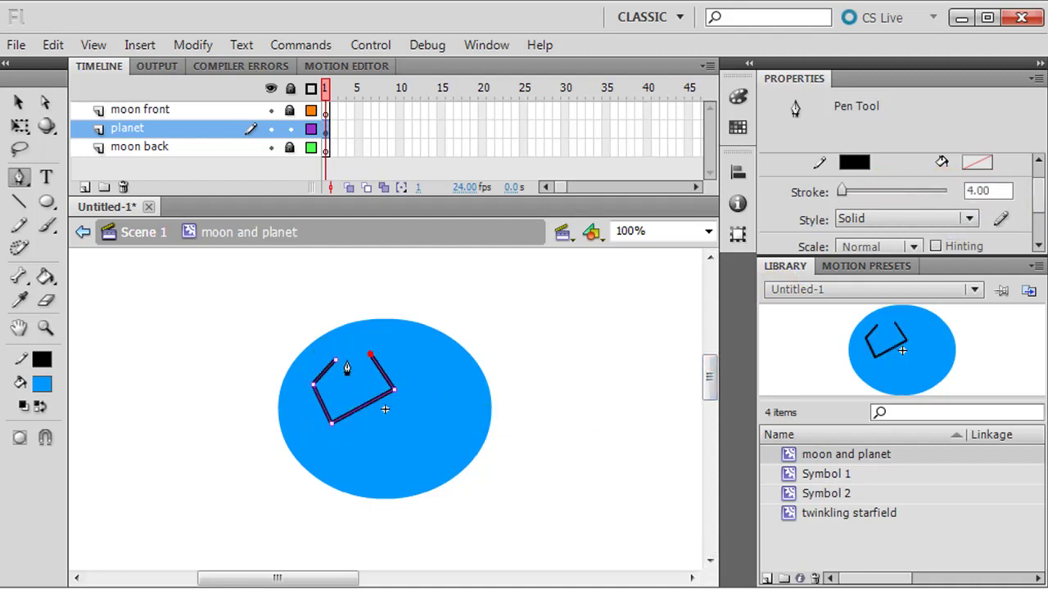
pyautogui.click(336, 361)
pyautogui.click(399, 430)
pyautogui.click(400, 433)
pyautogui.click(478, 433)
pyautogui.click(478, 376)
pyautogui.click(429, 362)
# Step: Curve the top and left edges of the right continent with the Selection tool
pyautogui.click(16, 100)
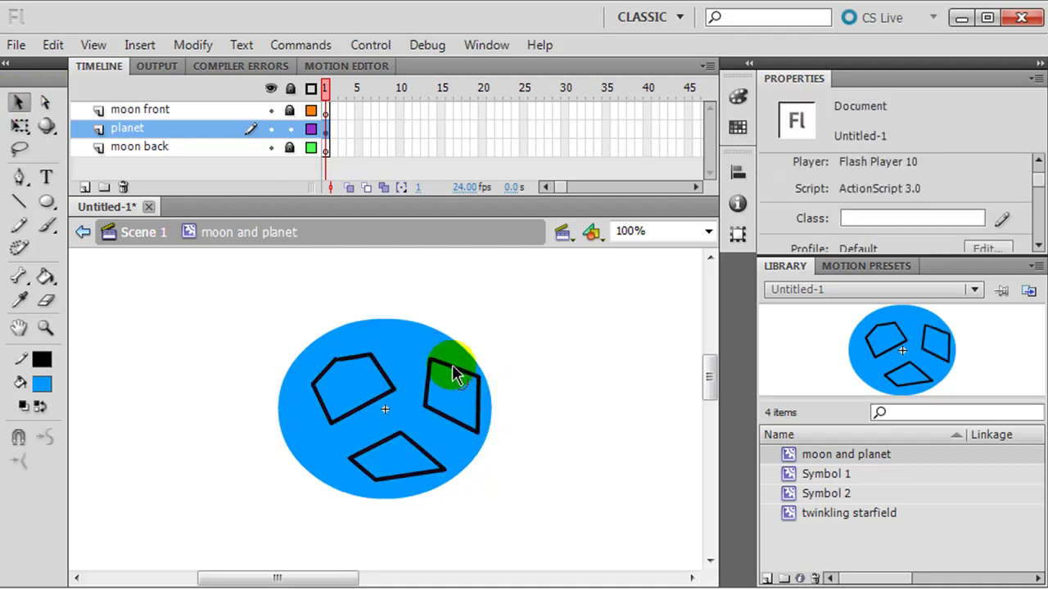
pyautogui.moveTo(456, 362); pyautogui.dragTo(493, 403)
pyautogui.click(494, 405)
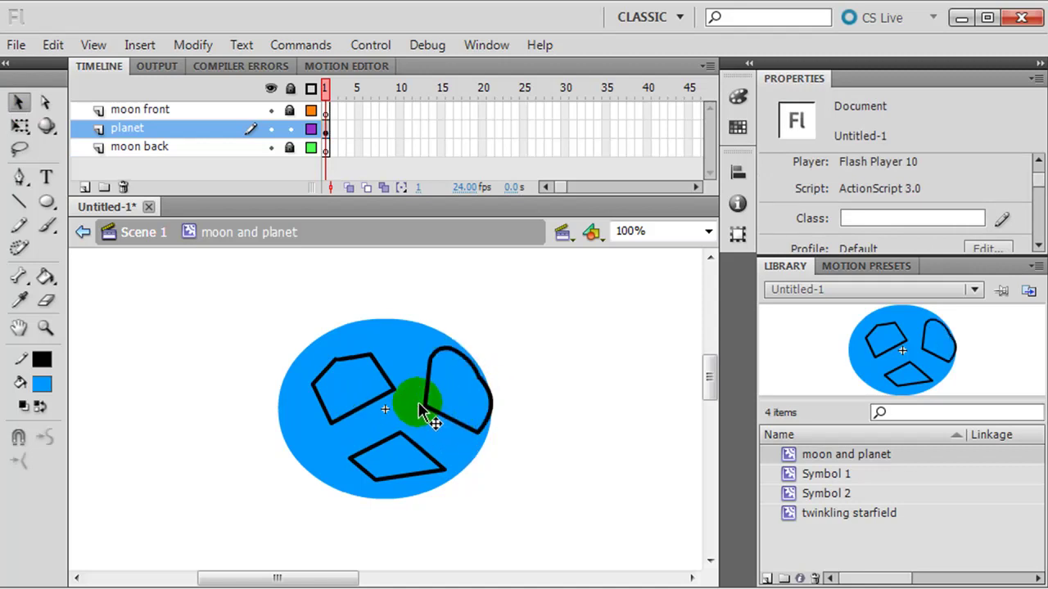
pyautogui.moveTo(429, 380); pyautogui.dragTo(419, 460)
pyautogui.click(420, 373)
pyautogui.click(455, 420)
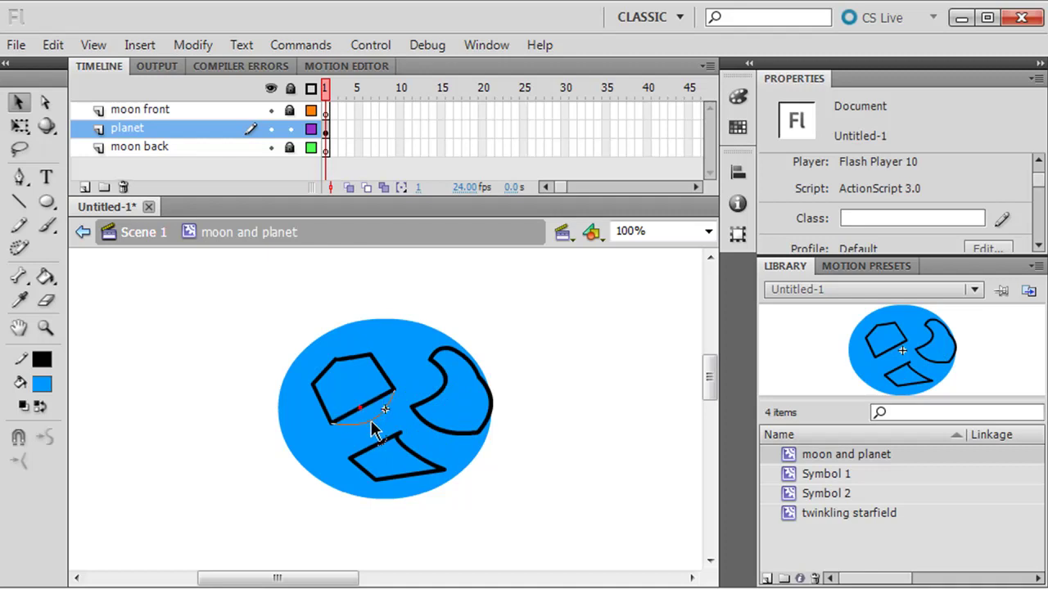
# Step: Curve the pentagon and quad outlines and move the quad to a new spot
pyautogui.moveTo(372, 430); pyautogui.dragTo(375, 421)
pyautogui.moveTo(389, 368); pyautogui.dragTo(352, 374)
pyautogui.click(352, 375)
pyautogui.moveTo(360, 470)
pyautogui.mouseDown()
pyautogui.moveTo(370, 475)
pyautogui.moveTo(362, 484)
pyautogui.mouseUp()
pyautogui.moveTo(382, 449); pyautogui.dragTo(355, 456)
pyautogui.doubleClick(375, 449)
pyautogui.click(428, 456)
pyautogui.click(385, 455)
# Step: Fill the left, right and bottom continents green with the Paint Bucket
pyautogui.click(558, 468)
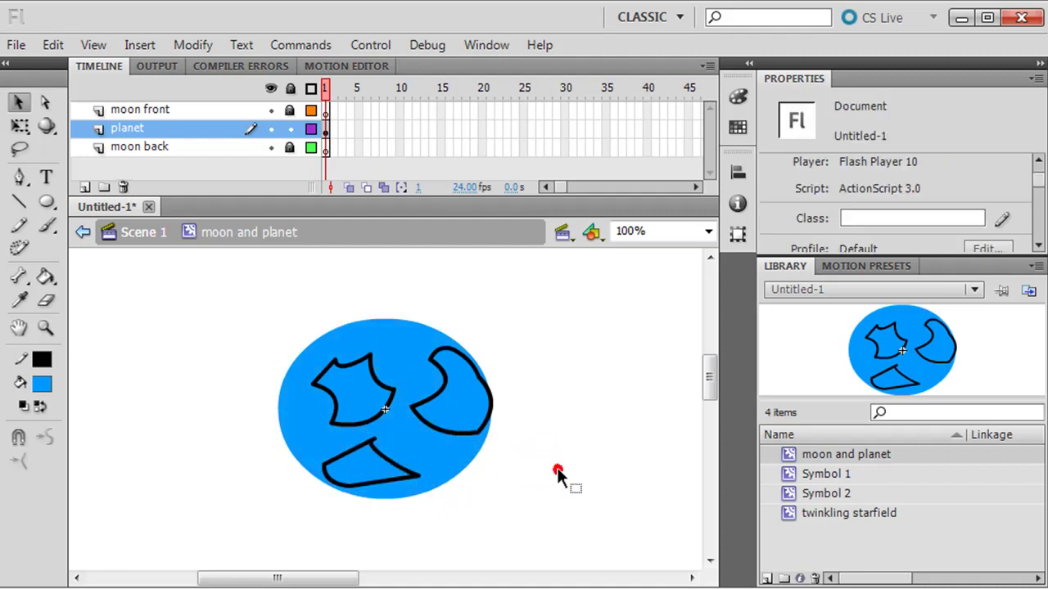
pyautogui.click(45, 276)
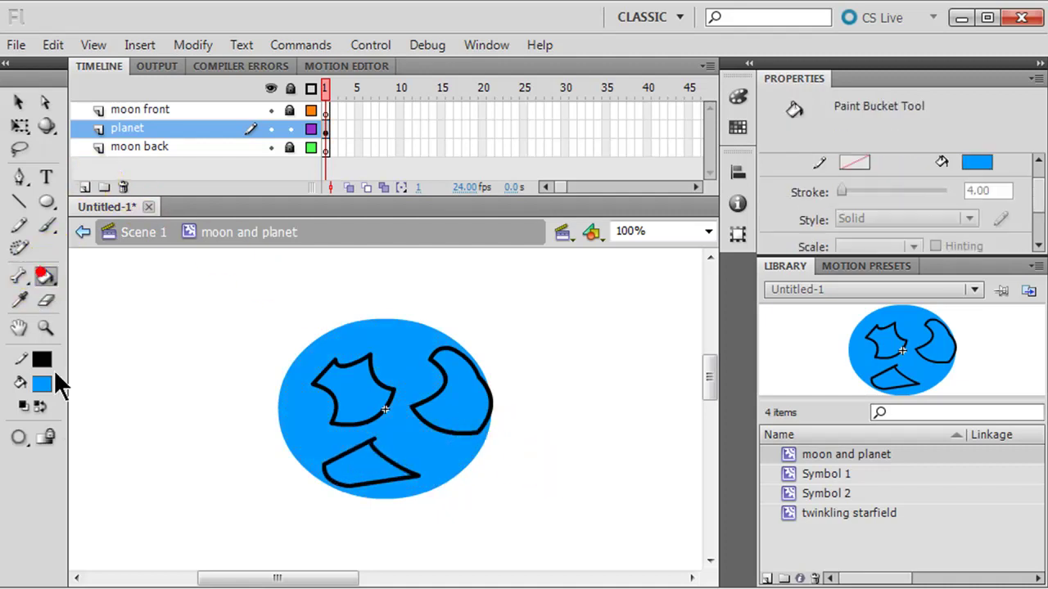
pyautogui.click(41, 383)
pyautogui.click(137, 449)
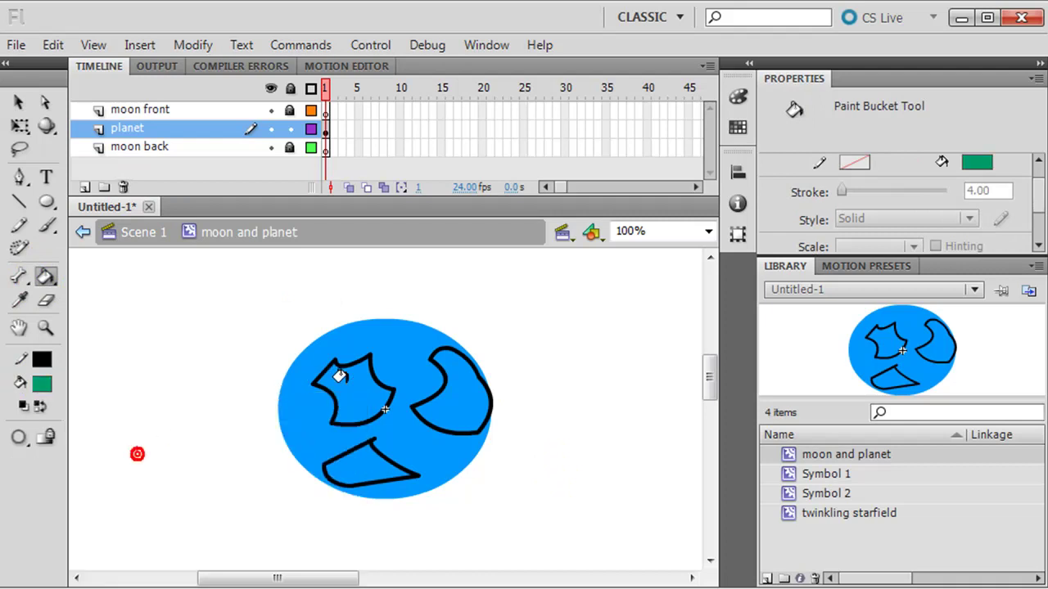
pyautogui.click(351, 378)
pyautogui.click(460, 395)
pyautogui.click(366, 467)
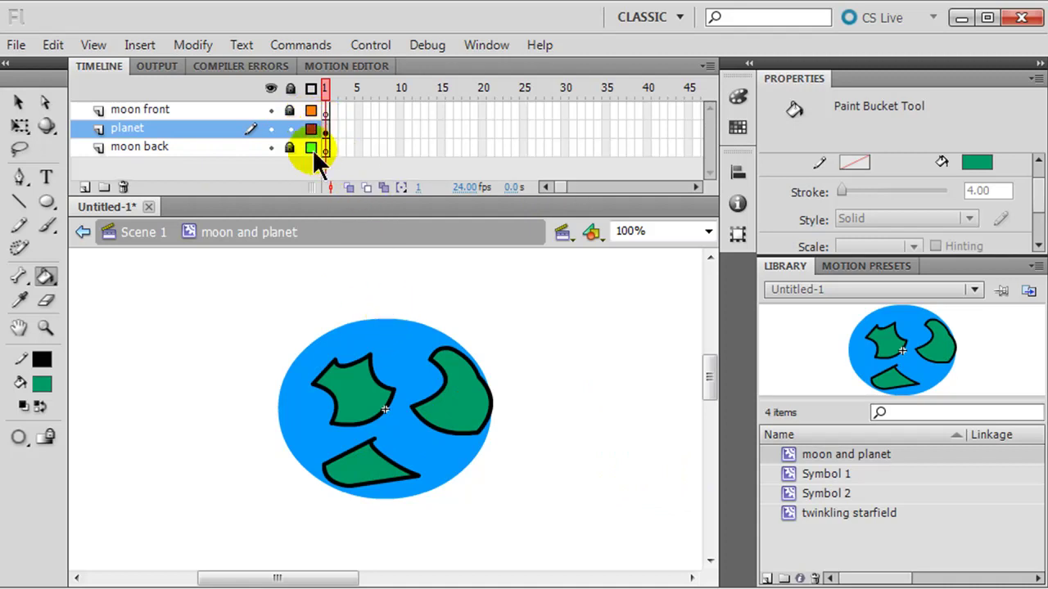
# Step: Extend the planet layer to frame 48 and lock it
pyautogui.click(694, 187)
pyautogui.click(629, 131)
pyautogui.press('F5')
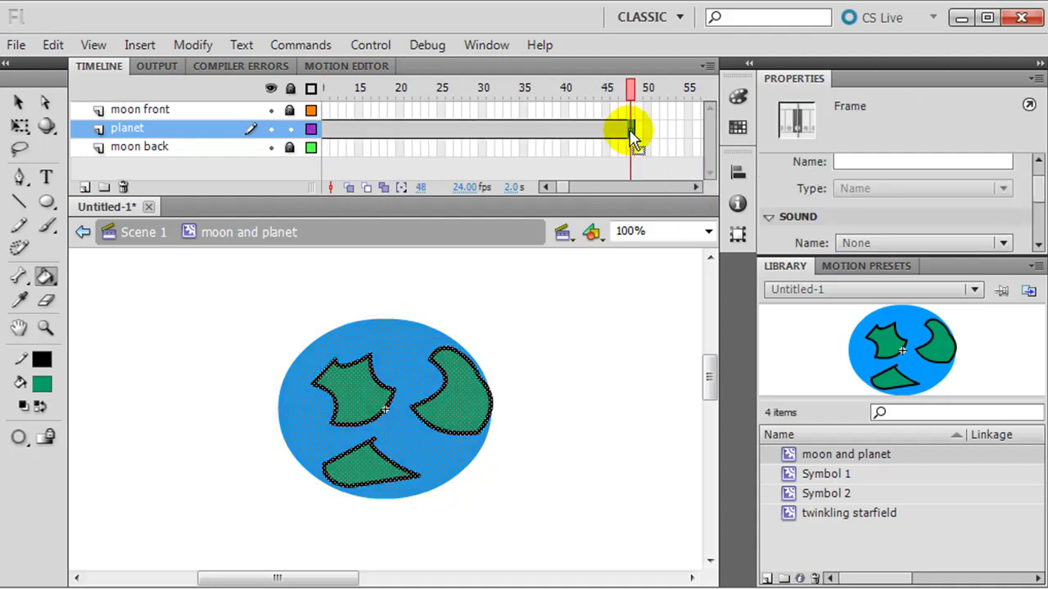
pyautogui.moveTo(565, 195); pyautogui.dragTo(554, 187)
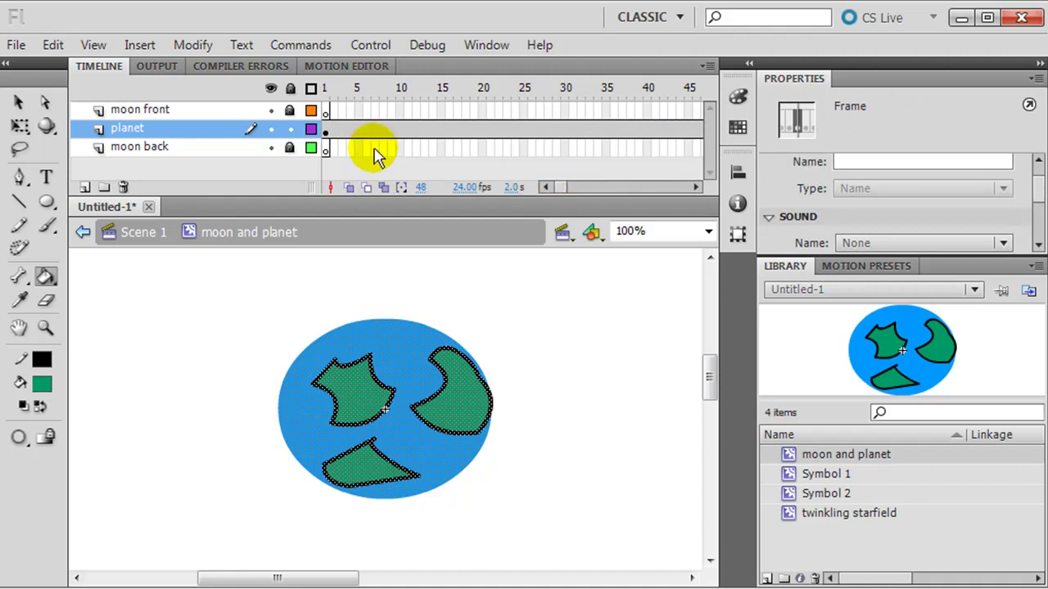
pyautogui.click(289, 129)
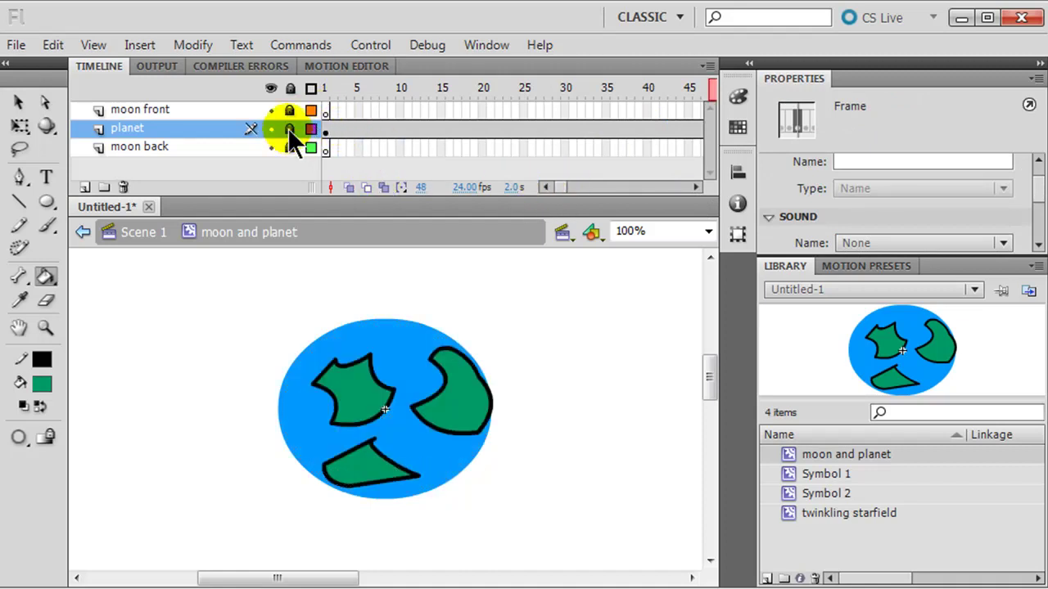
# Step: Unlock moon front and draw a strokeless black-and-white radial-gradient circle left of the planet
pyautogui.click(289, 110)
pyautogui.click(326, 110)
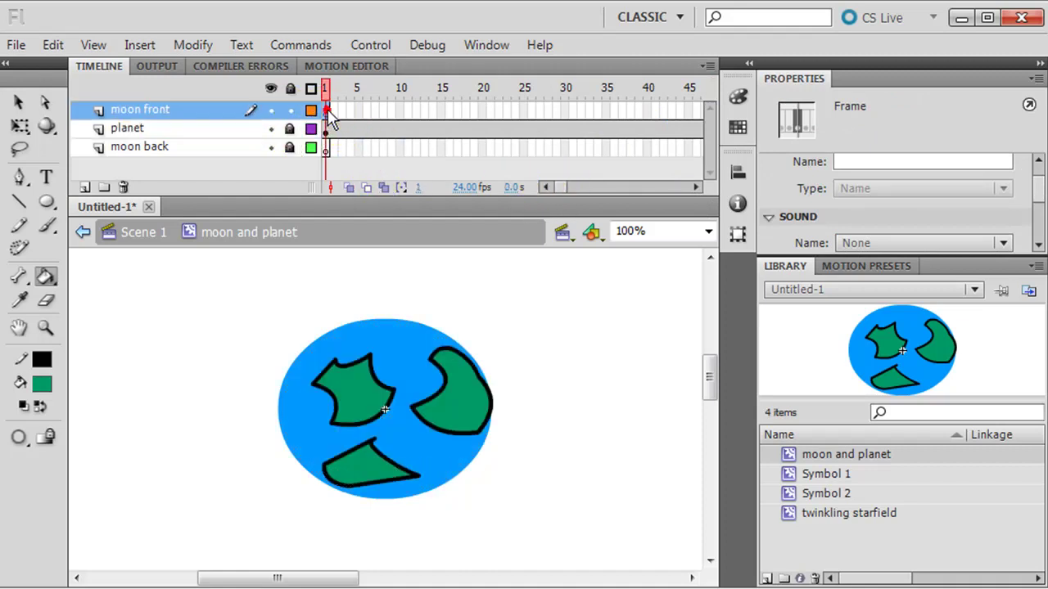
pyautogui.click(46, 201)
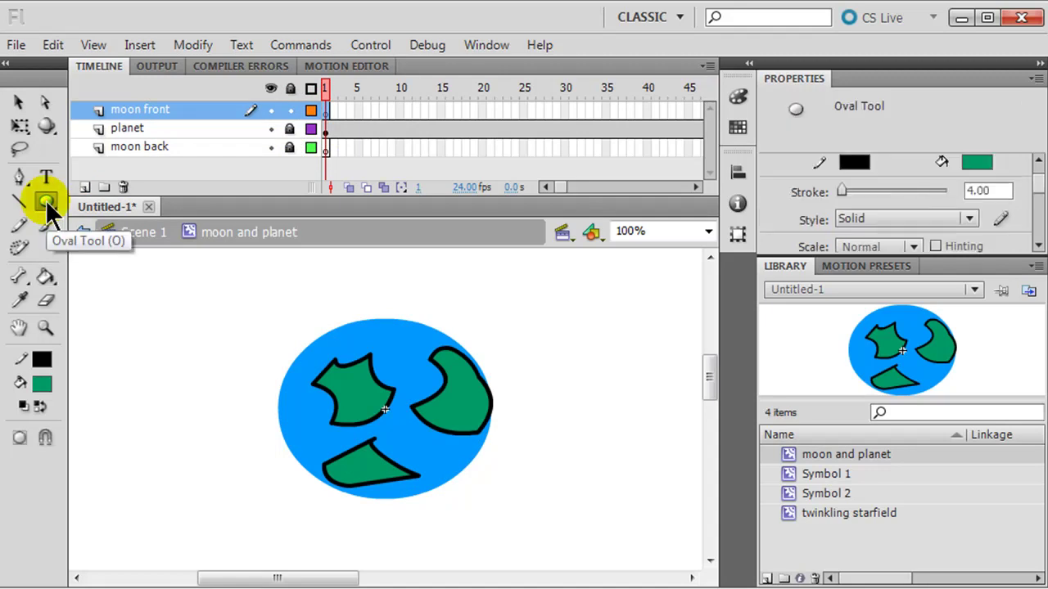
pyautogui.click(41, 359)
pyautogui.click(352, 382)
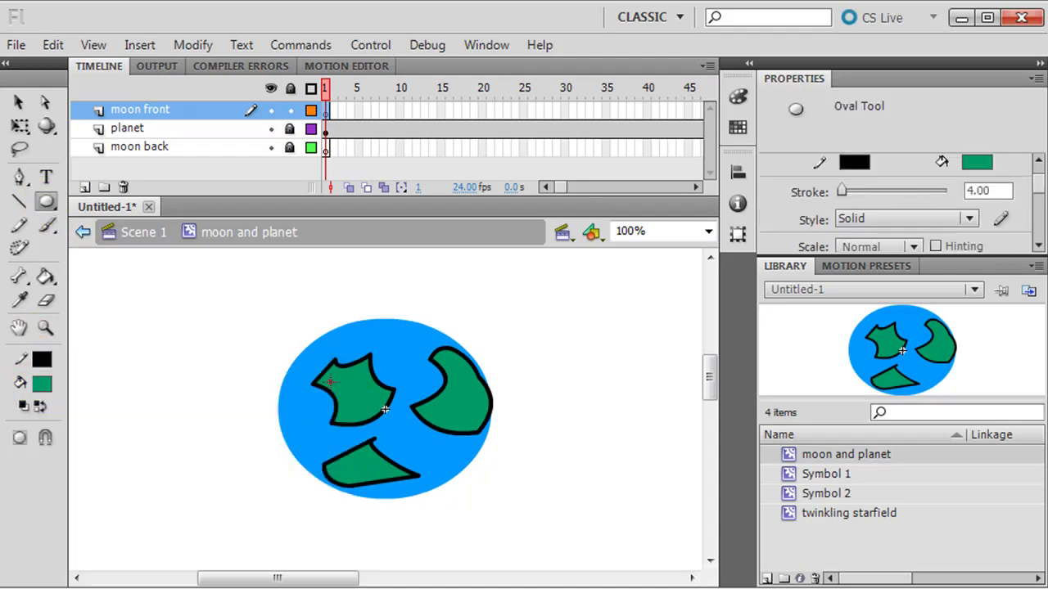
pyautogui.click(46, 384)
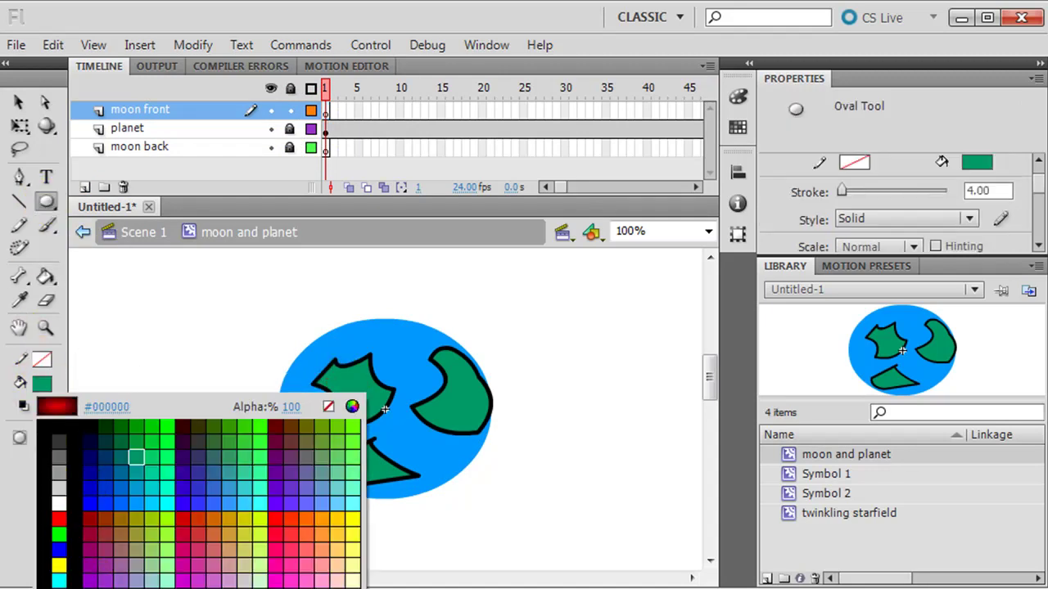
pyautogui.click(51, 578)
pyautogui.click(114, 483)
pyautogui.moveTo(141, 394); pyautogui.dragTo(226, 483)
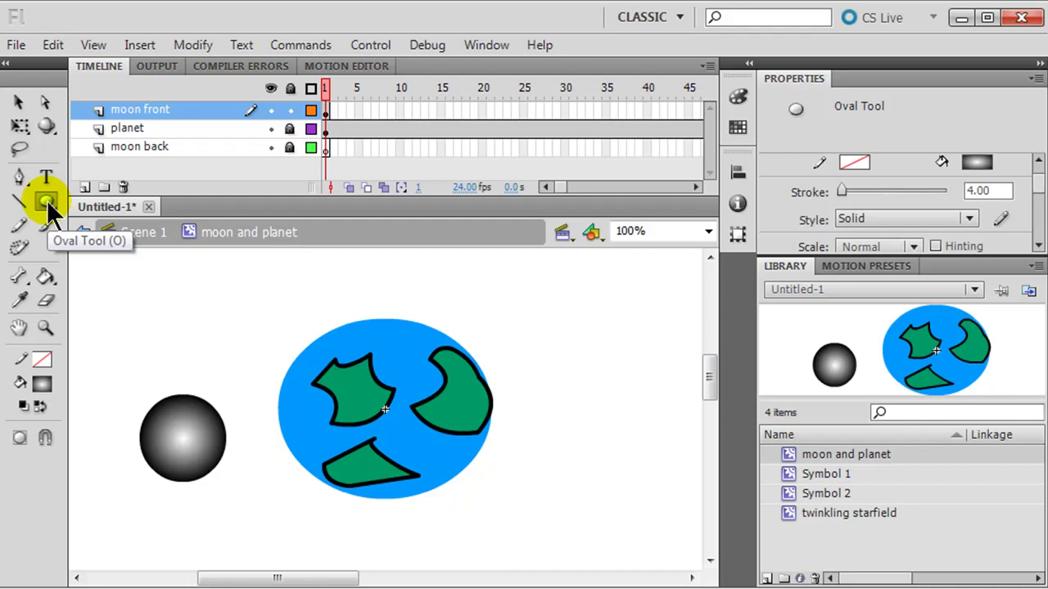
# Step: Reposition the moon's gradient highlight with the Paint Bucket
pyautogui.click(46, 277)
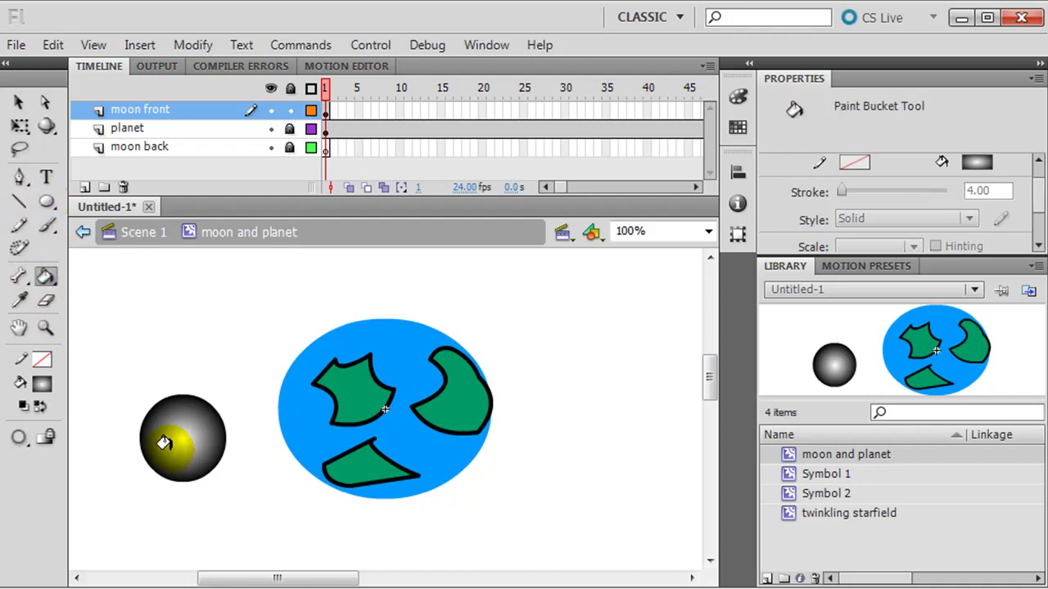
pyautogui.click(163, 437)
pyautogui.click(164, 421)
pyautogui.click(169, 430)
pyautogui.click(166, 443)
# Step: Draw several small grey oval craters on the moon
pyautogui.click(46, 201)
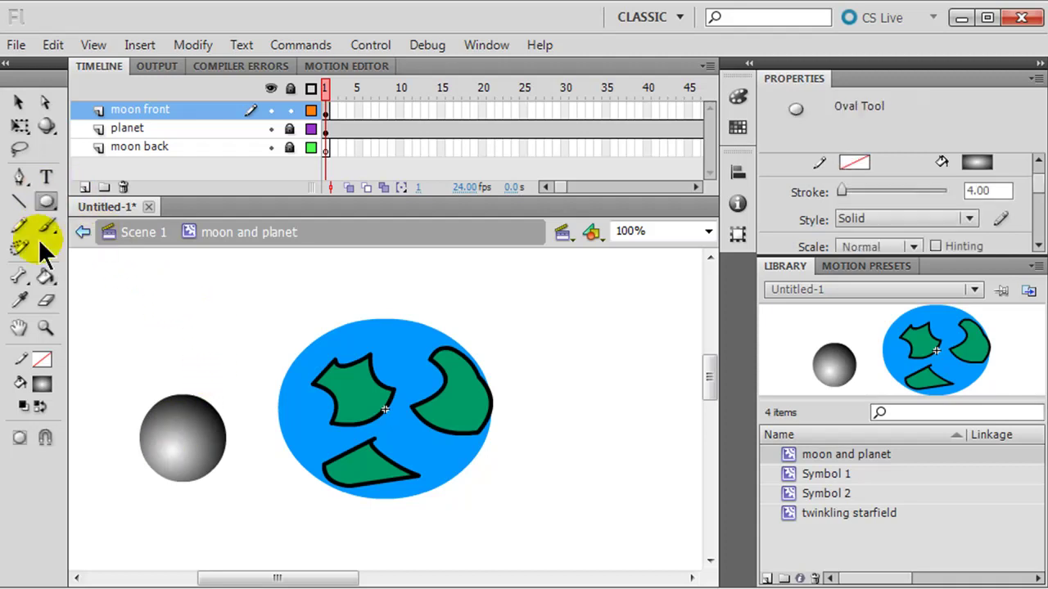
pyautogui.click(42, 383)
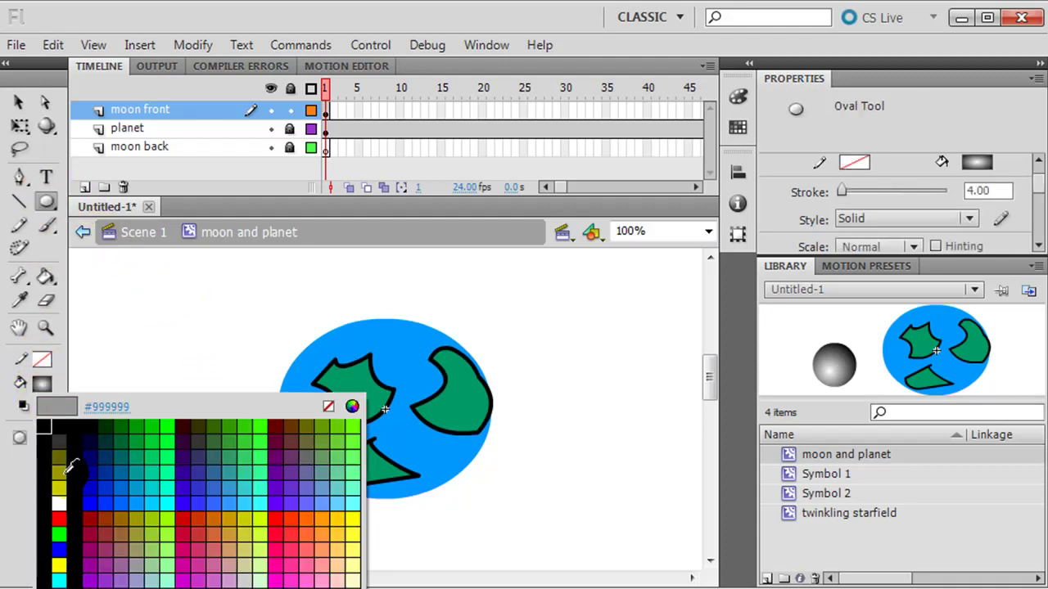
pyautogui.click(71, 463)
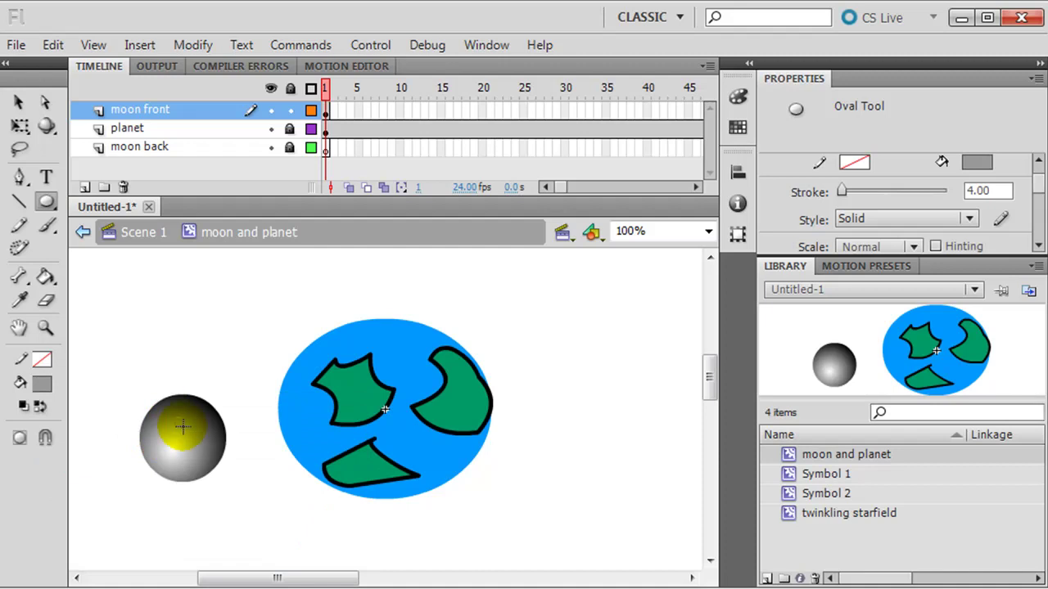
pyautogui.click(186, 446)
pyautogui.moveTo(164, 461); pyautogui.dragTo(171, 470)
pyautogui.moveTo(158, 431); pyautogui.dragTo(205, 418)
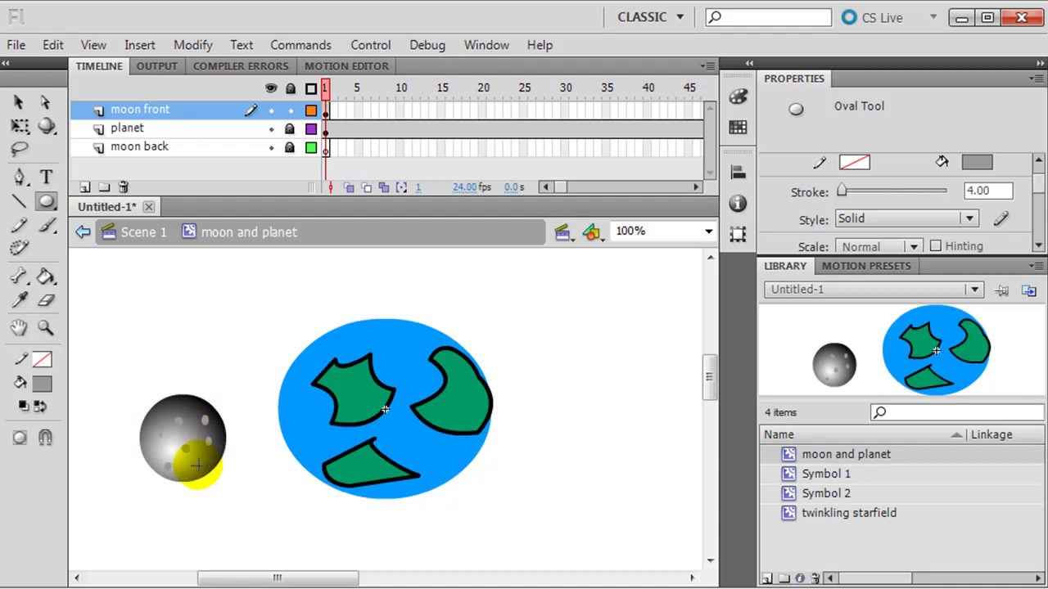
pyautogui.moveTo(158, 416); pyautogui.dragTo(164, 420)
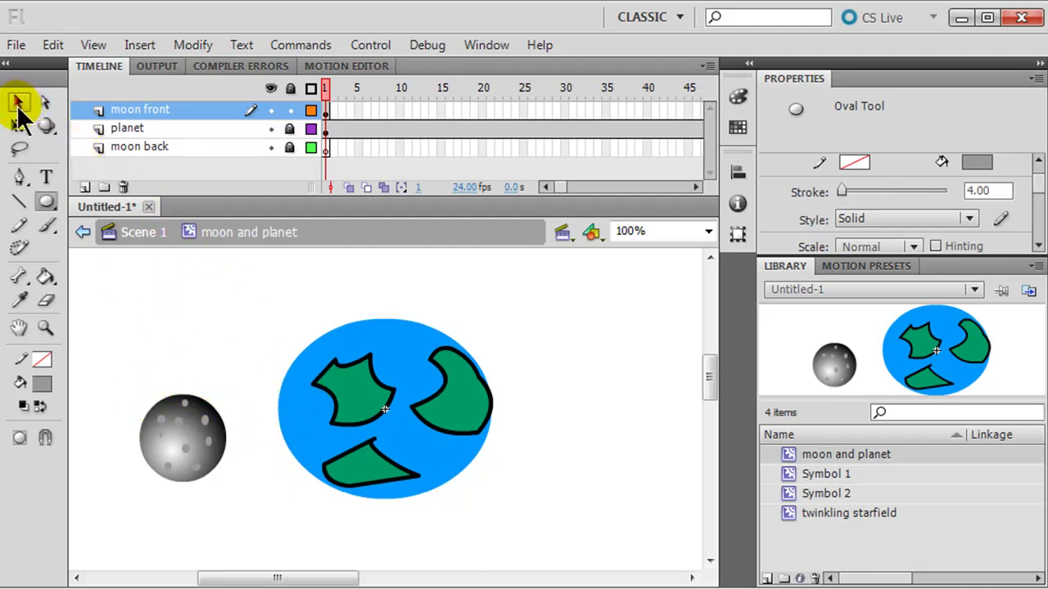
# Step: Select the whole moon, nudge it up-right and shrink it with Free Transform
pyautogui.click(18, 100)
pyautogui.moveTo(98, 377); pyautogui.dragTo(264, 521)
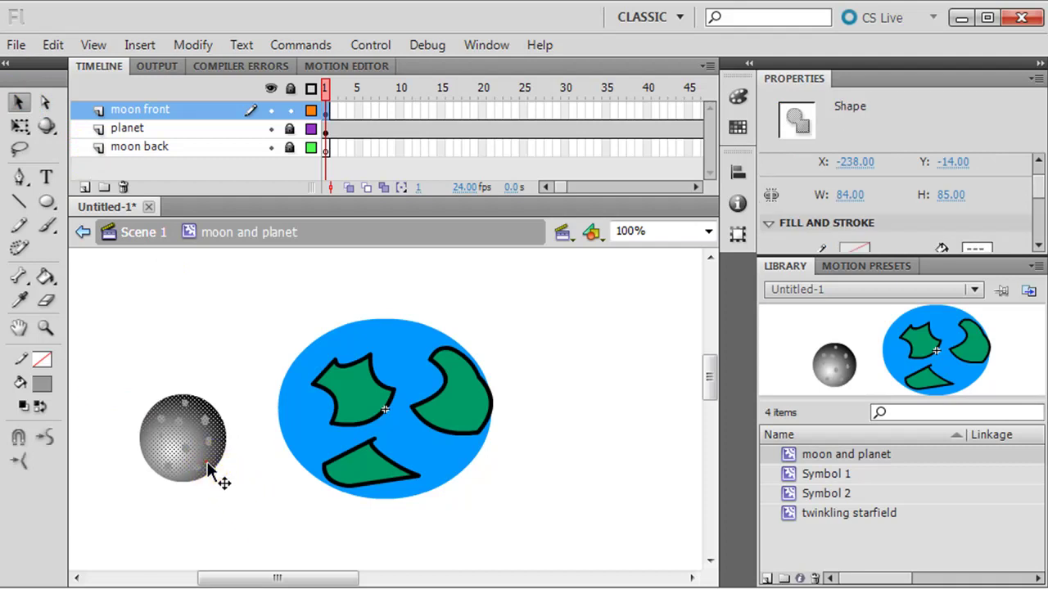
pyautogui.moveTo(209, 461); pyautogui.dragTo(231, 443)
pyautogui.click(19, 125)
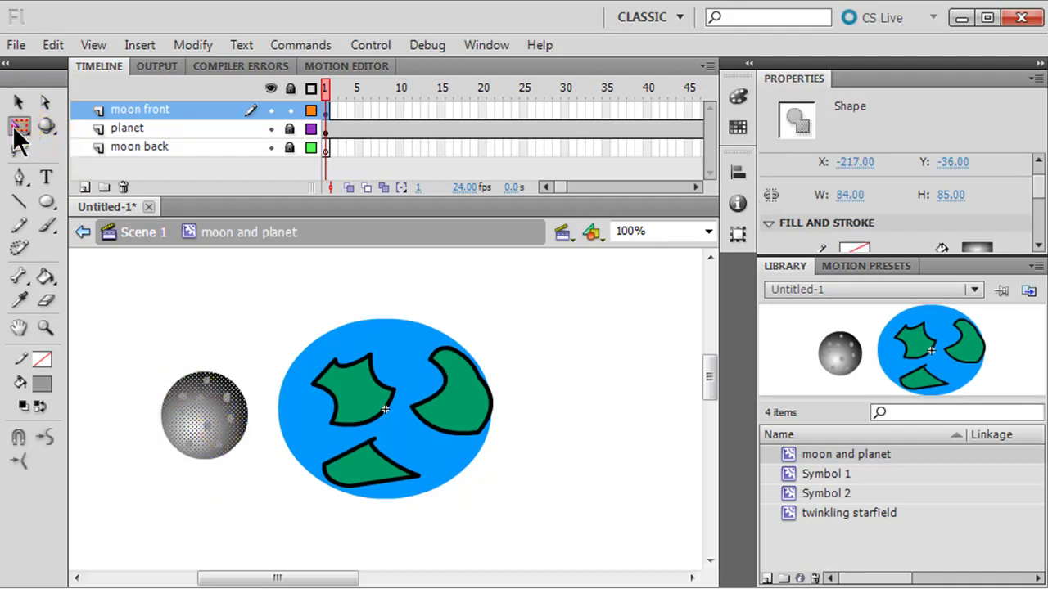
pyautogui.moveTo(155, 370); pyautogui.dragTo(188, 396)
pyautogui.click(275, 534)
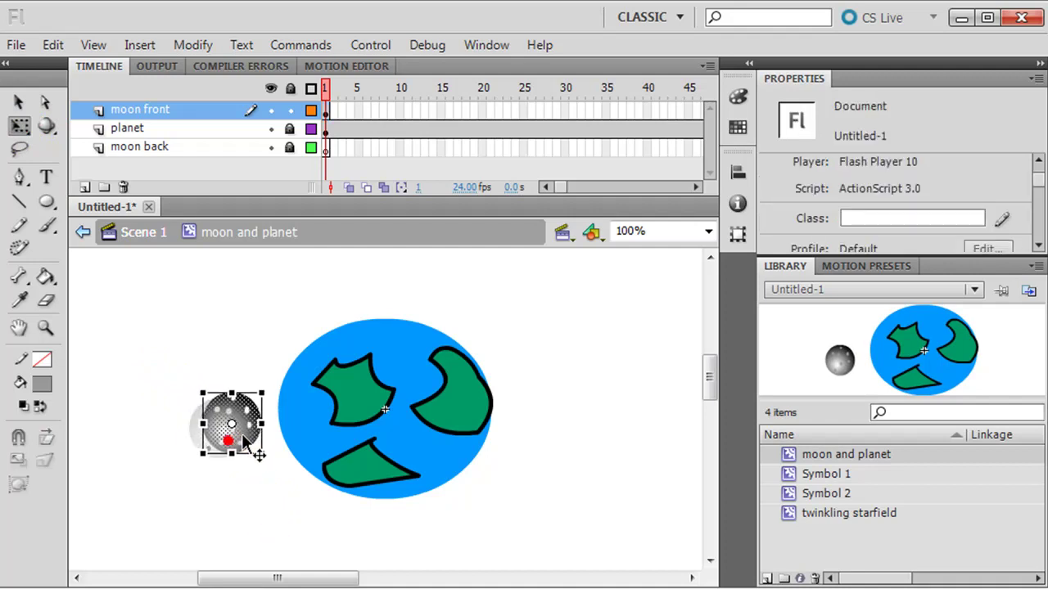
# Step: Rotate the moon slightly and position it just left of the planet
pyautogui.moveTo(259, 455); pyautogui.dragTo(227, 424)
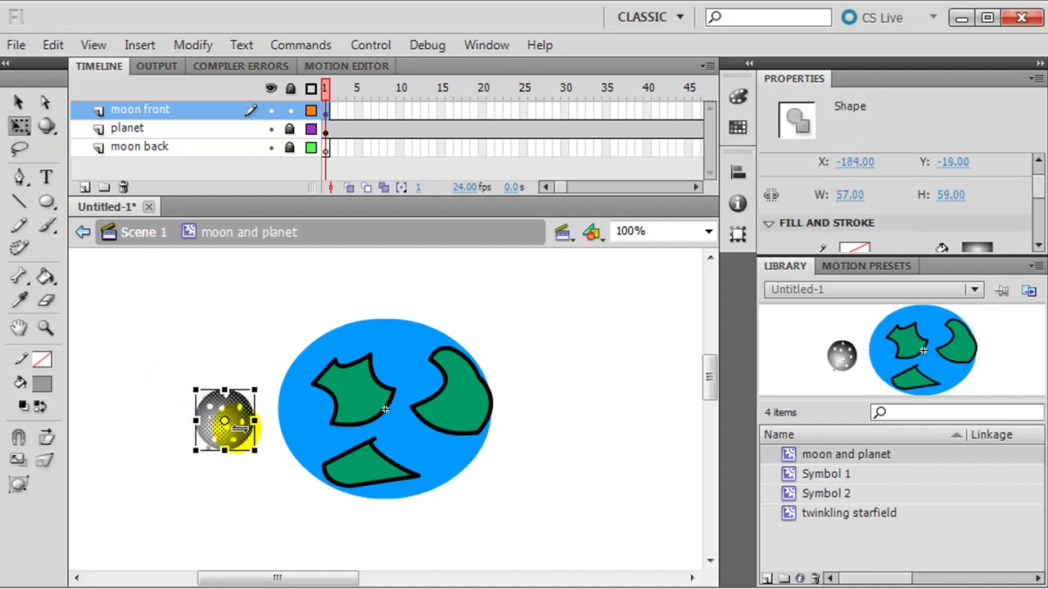
pyautogui.click(254, 483)
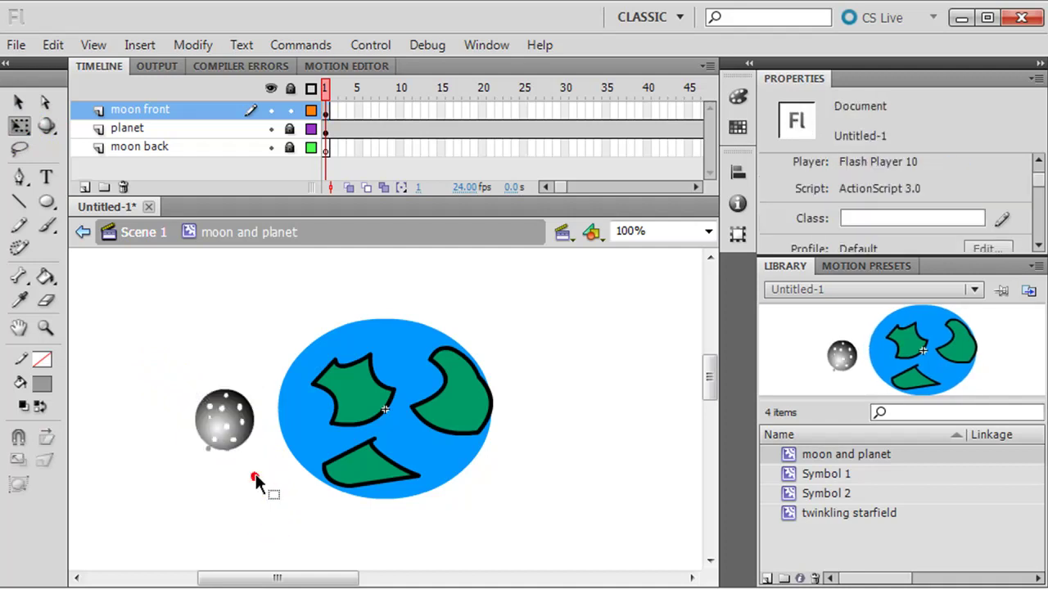
pyautogui.click(211, 462)
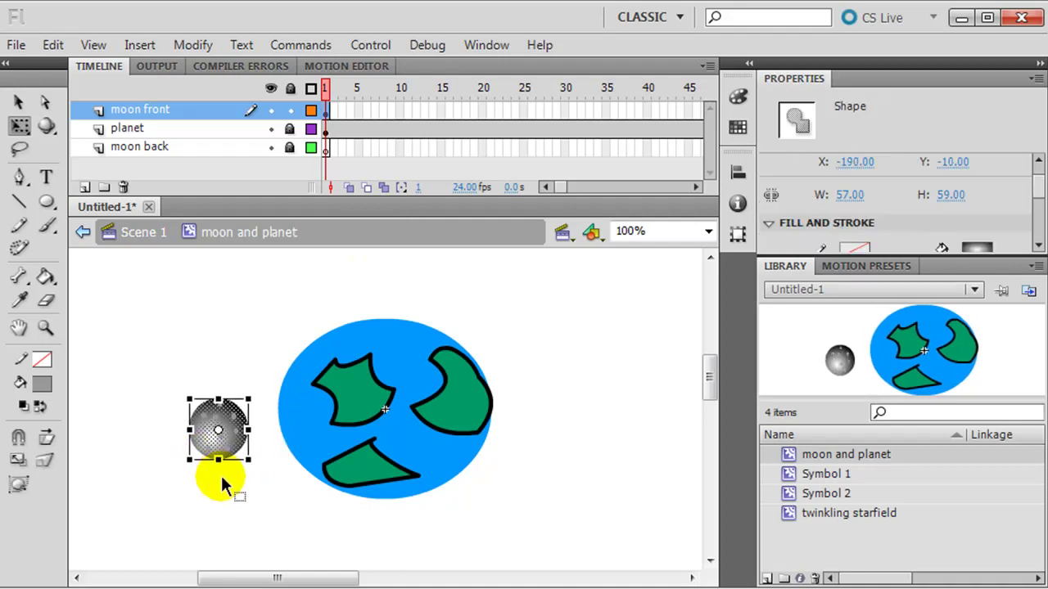
pyautogui.click(231, 490)
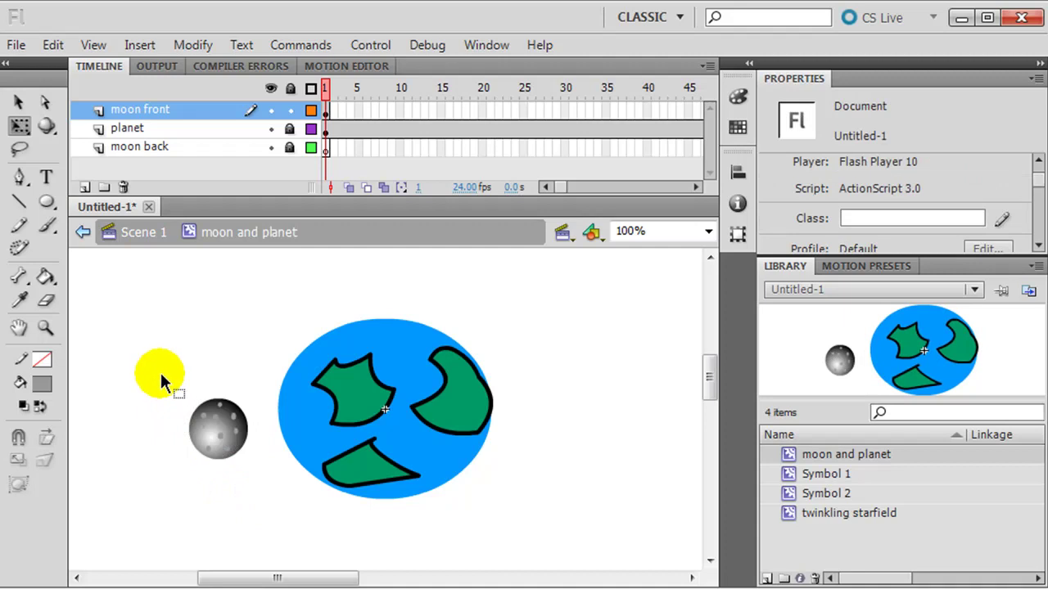
pyautogui.moveTo(160, 370); pyautogui.dragTo(258, 485)
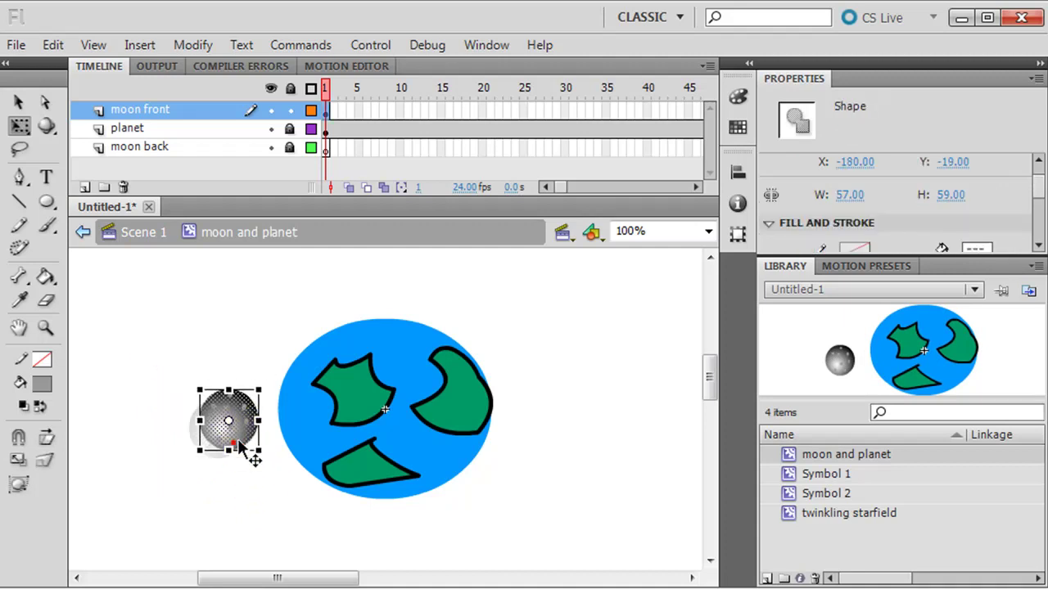
pyautogui.moveTo(245, 429); pyautogui.dragTo(245, 427)
pyautogui.click(265, 469)
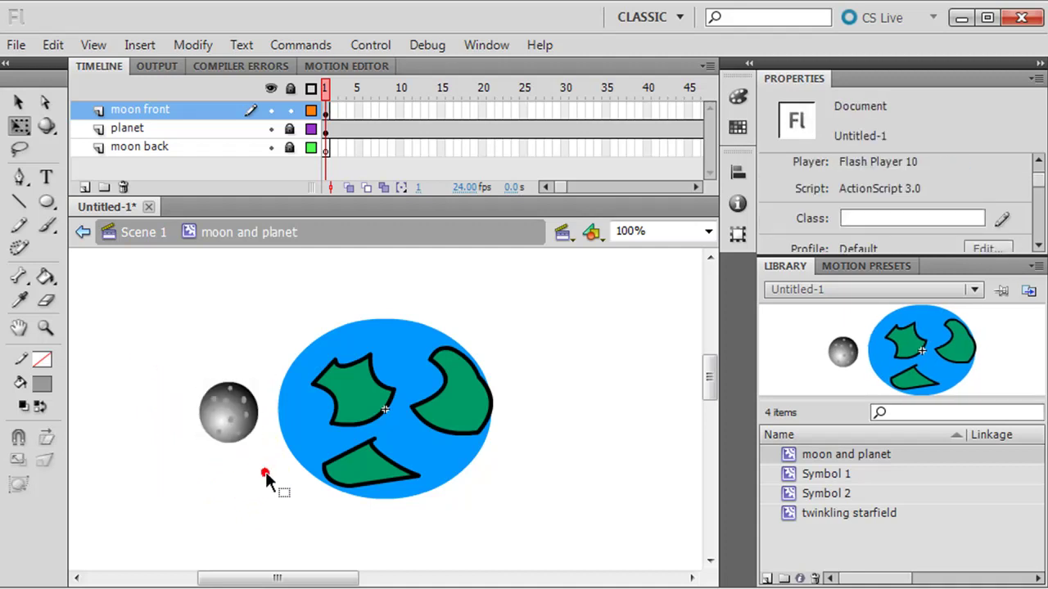
# Step: Add a motion tween on moon front that carries the moon to the planet's right side
pyautogui.rightClick(327, 111)
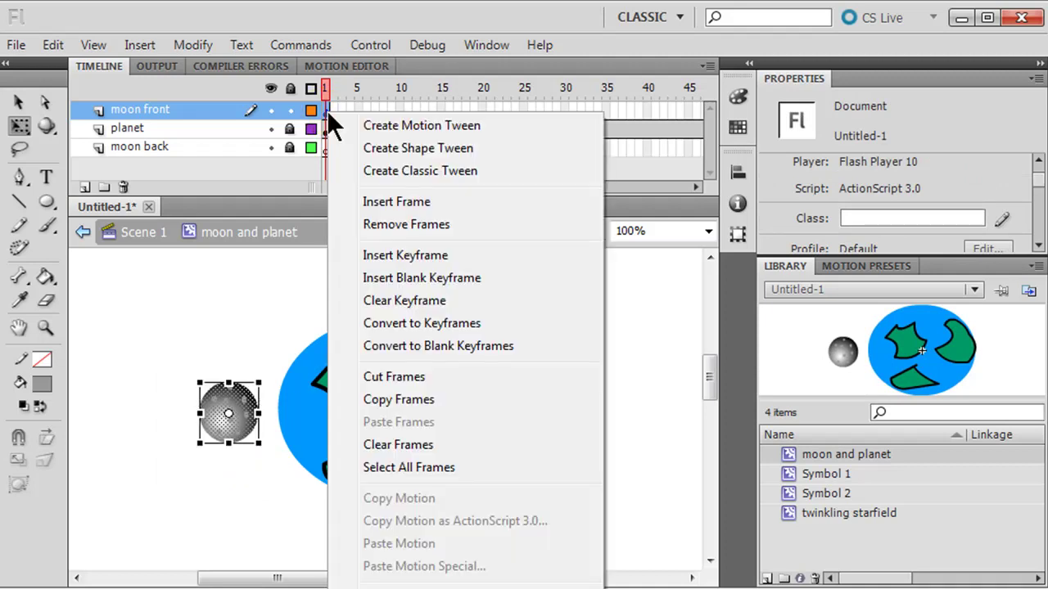
pyautogui.click(375, 124)
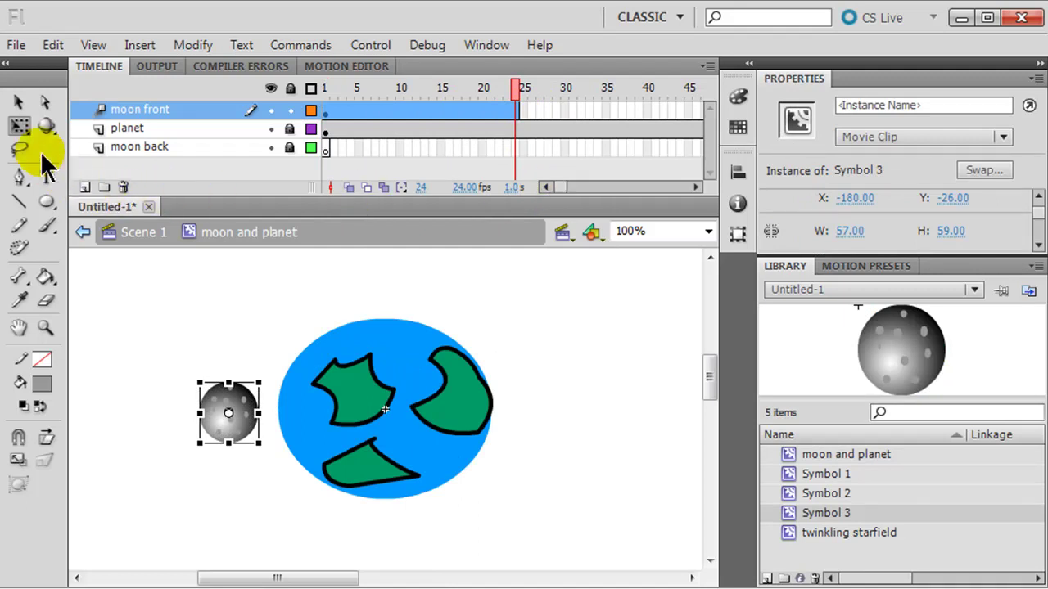
pyautogui.click(18, 102)
pyautogui.moveTo(243, 434); pyautogui.dragTo(567, 436)
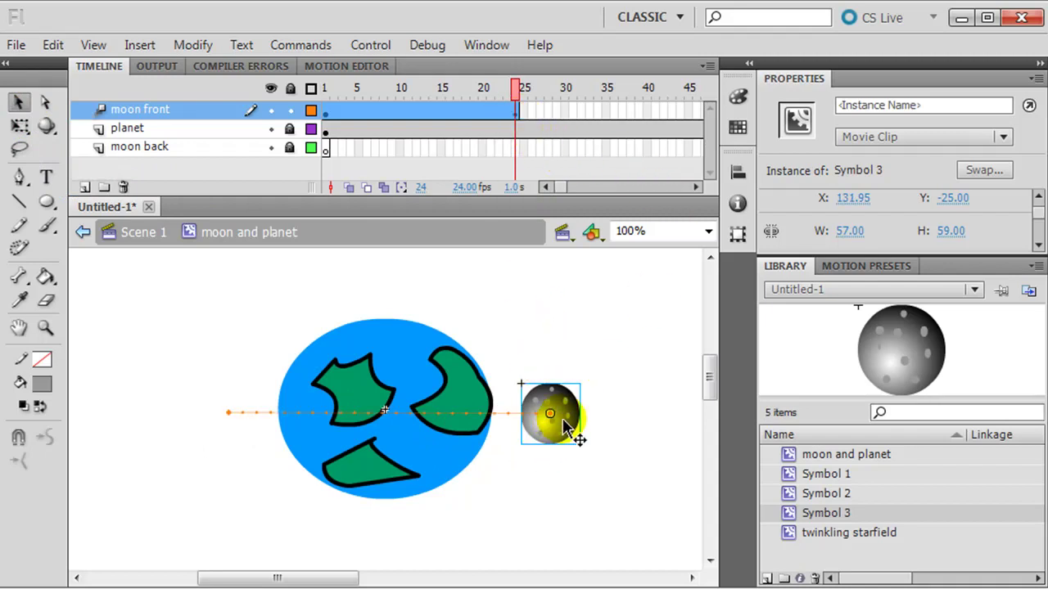
# Step: Lock moon front, unlock moon back and select frame 25 on moon back
pyautogui.click(290, 110)
pyautogui.click(289, 147)
pyautogui.click(516, 149)
pyautogui.click(515, 150)
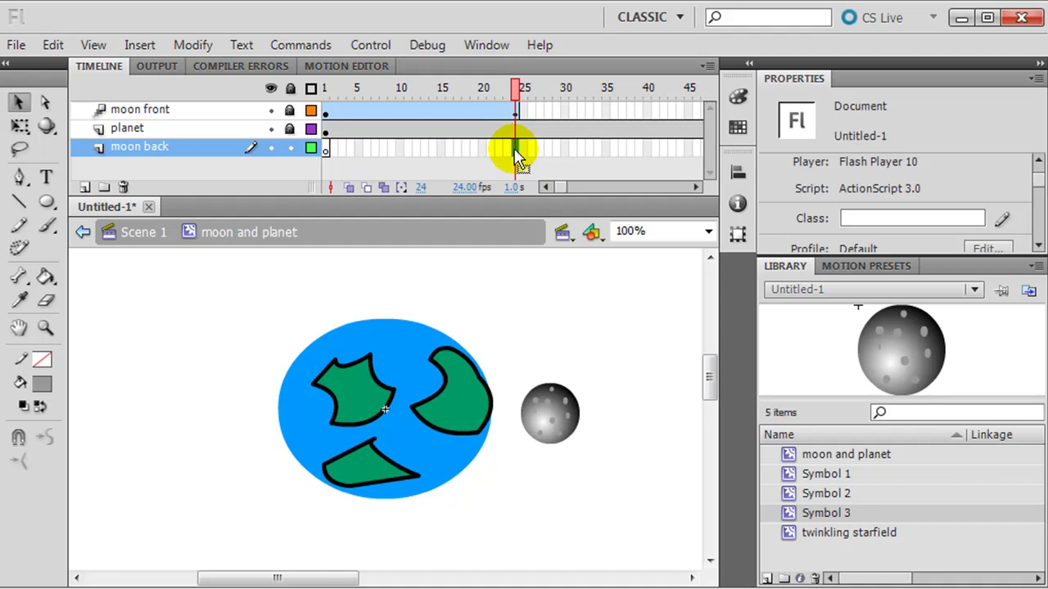
# Step: Insert a keyframe at frame 25 on moon back and paste the moon in place
pyautogui.press('F6')
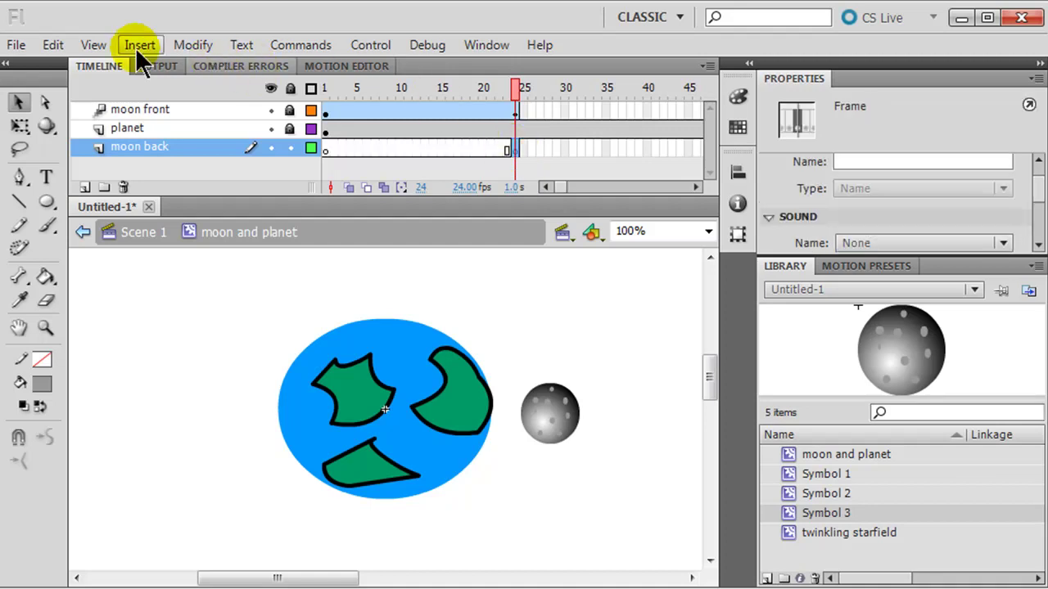
pyautogui.click(57, 48)
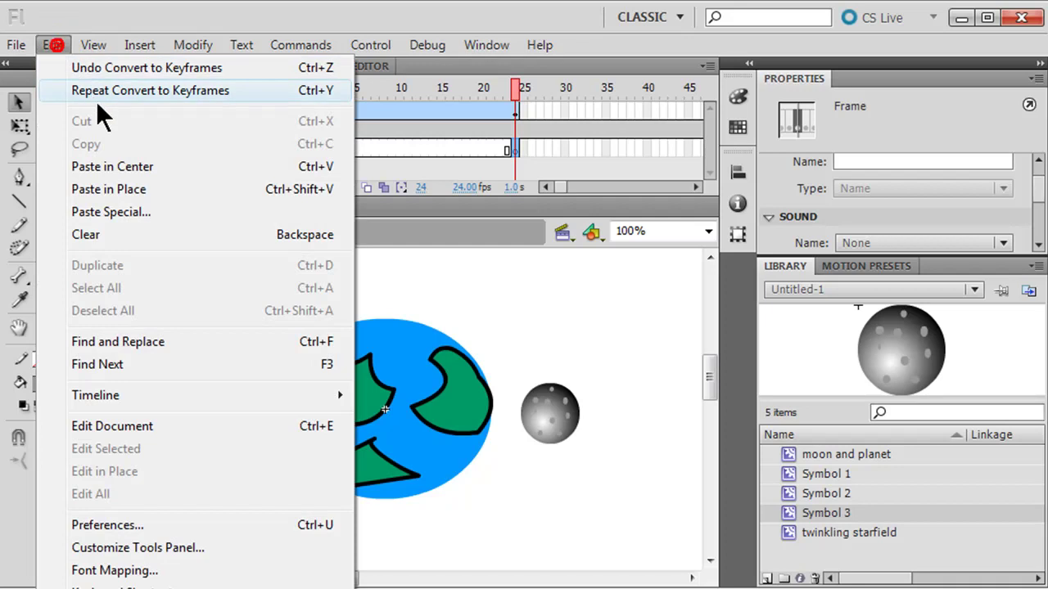
pyautogui.click(111, 184)
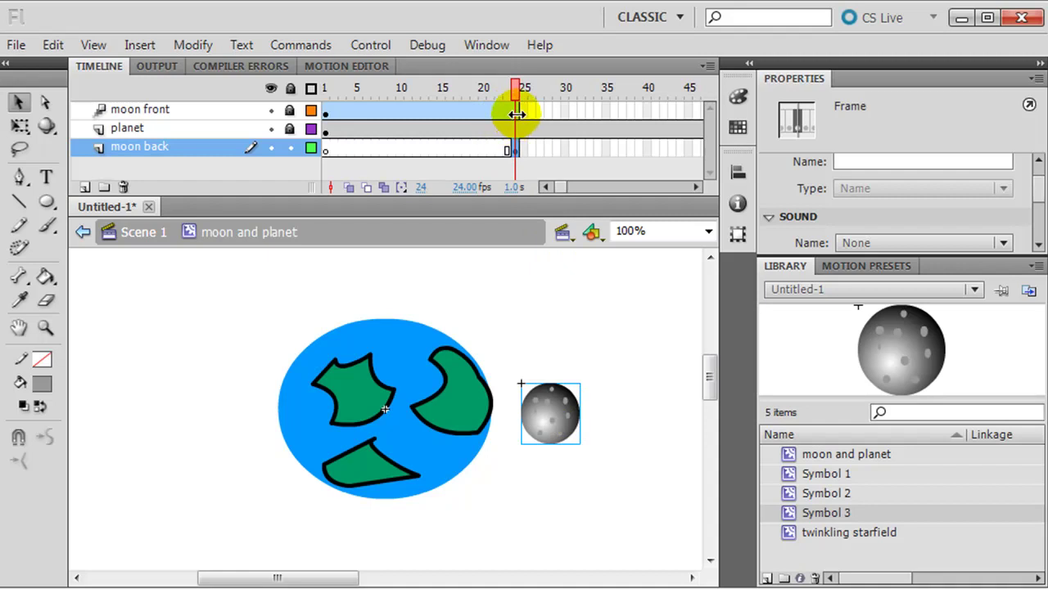
# Step: Tween moon back to frame 48, moving the moon to the planet's left, and preview it
pyautogui.rightClick(520, 155)
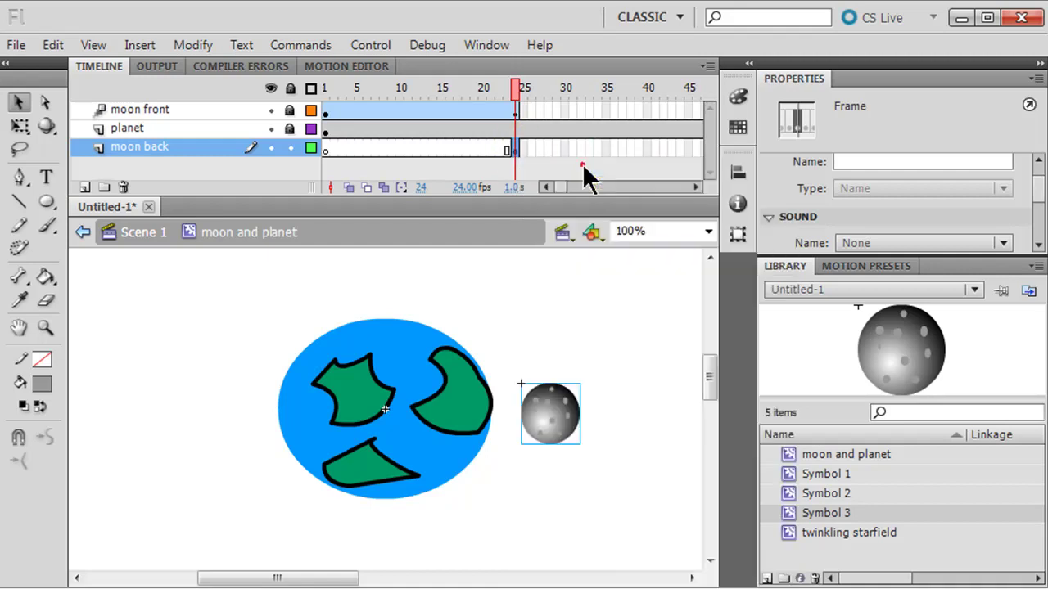
pyautogui.click(584, 162)
pyautogui.moveTo(514, 149); pyautogui.dragTo(426, 148)
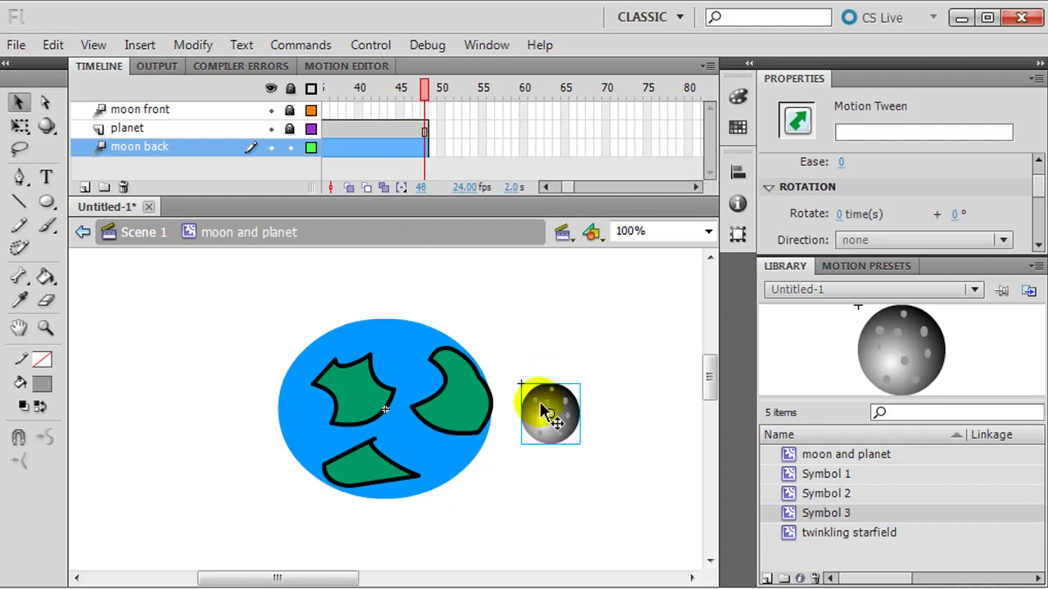
pyautogui.moveTo(531, 407); pyautogui.dragTo(198, 405)
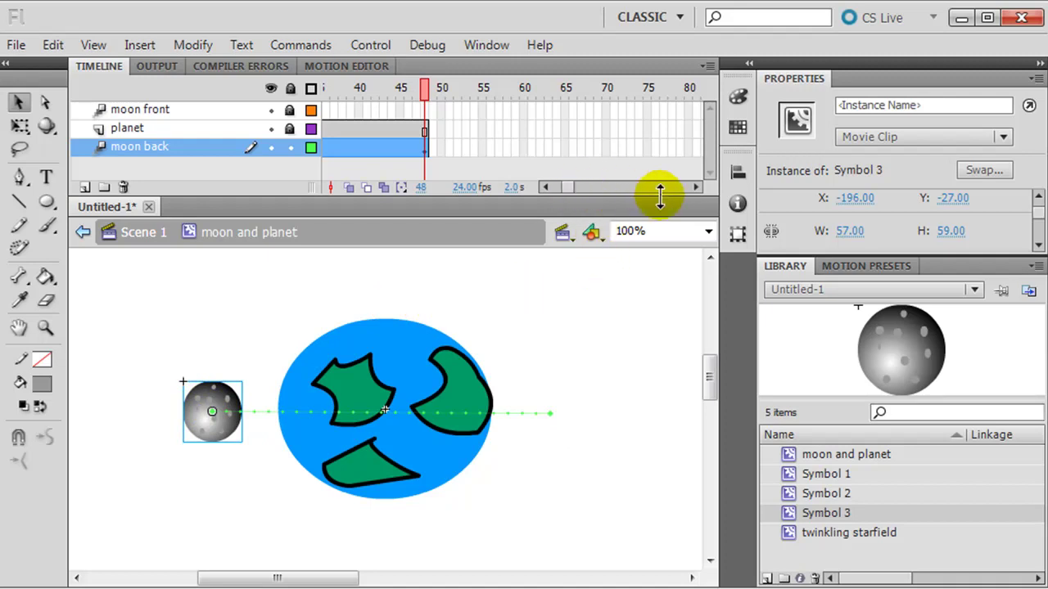
pyautogui.press('Return')
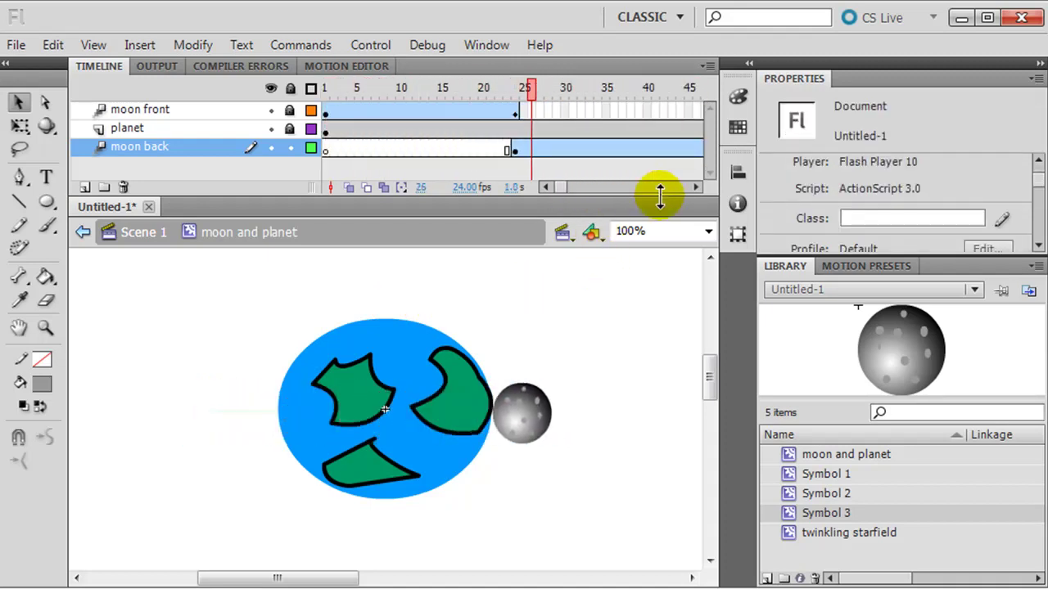
pyautogui.press('Return')
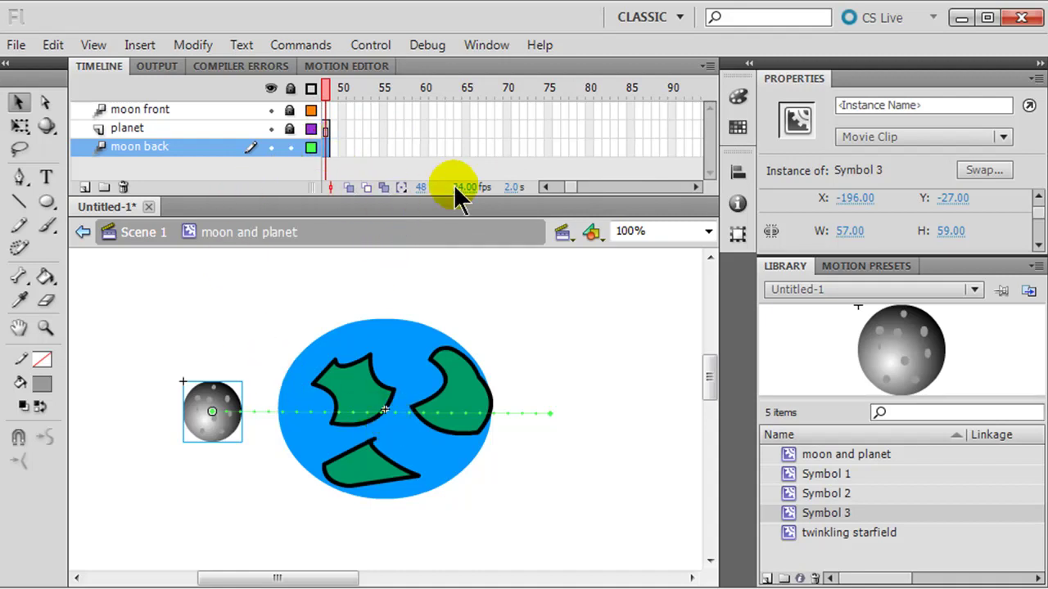
# Step: At frame 14 on moon front, lower the moon to curve its front pass
pyautogui.hscroll(-5, 565, 194)
pyautogui.click(416, 112)
pyautogui.click(433, 112)
pyautogui.click(288, 147)
pyautogui.moveTo(326, 401); pyautogui.dragTo(377, 432)
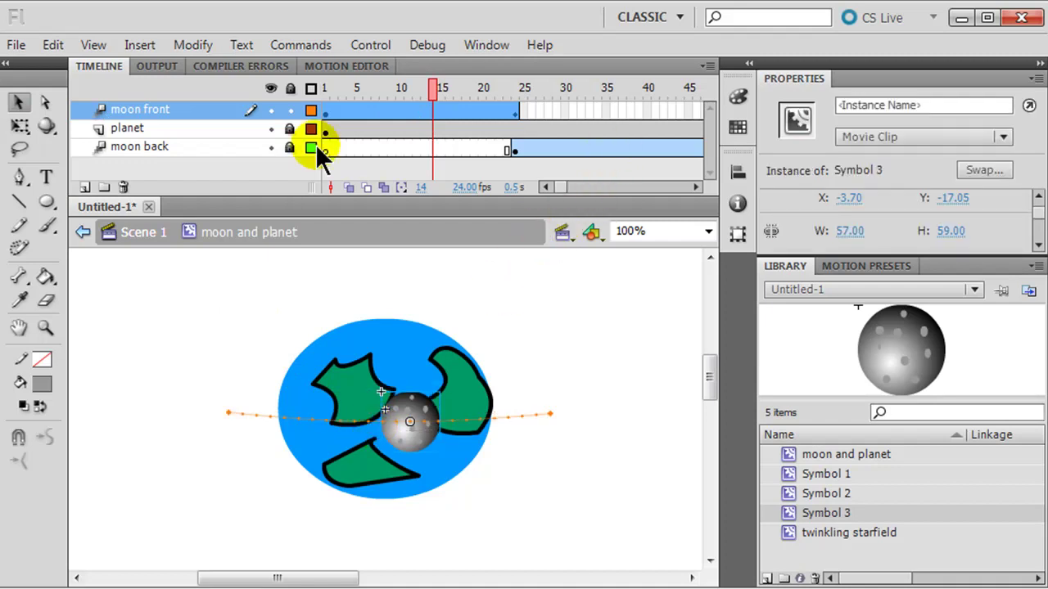
# Step: At frame 33 on moon back, raise the moon to arc its path, and preview the orbit
pyautogui.click(287, 148)
pyautogui.click(589, 153)
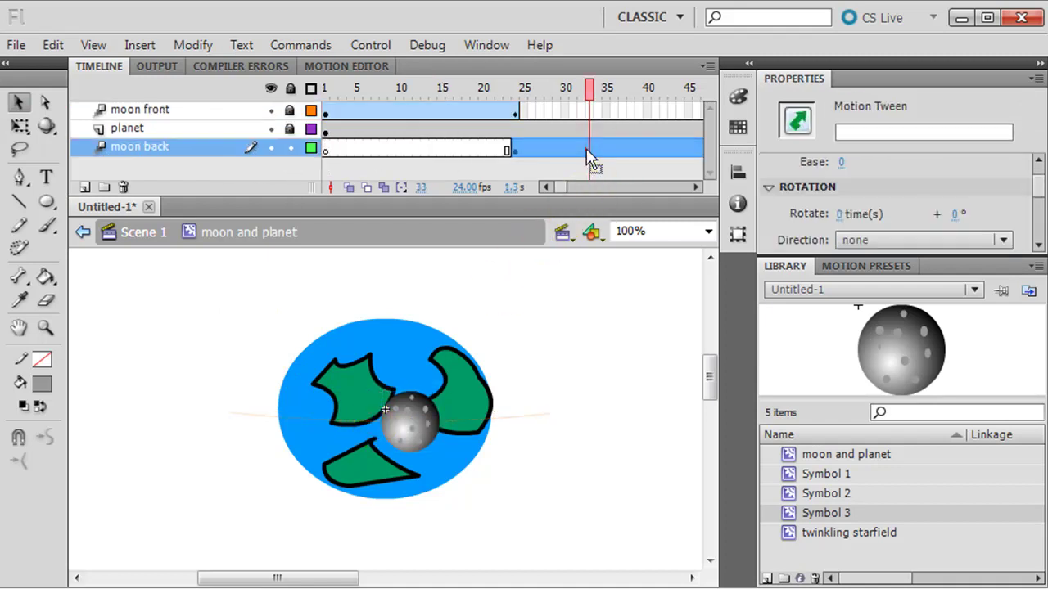
pyautogui.moveTo(396, 424); pyautogui.dragTo(397, 409)
pyautogui.press('Return')
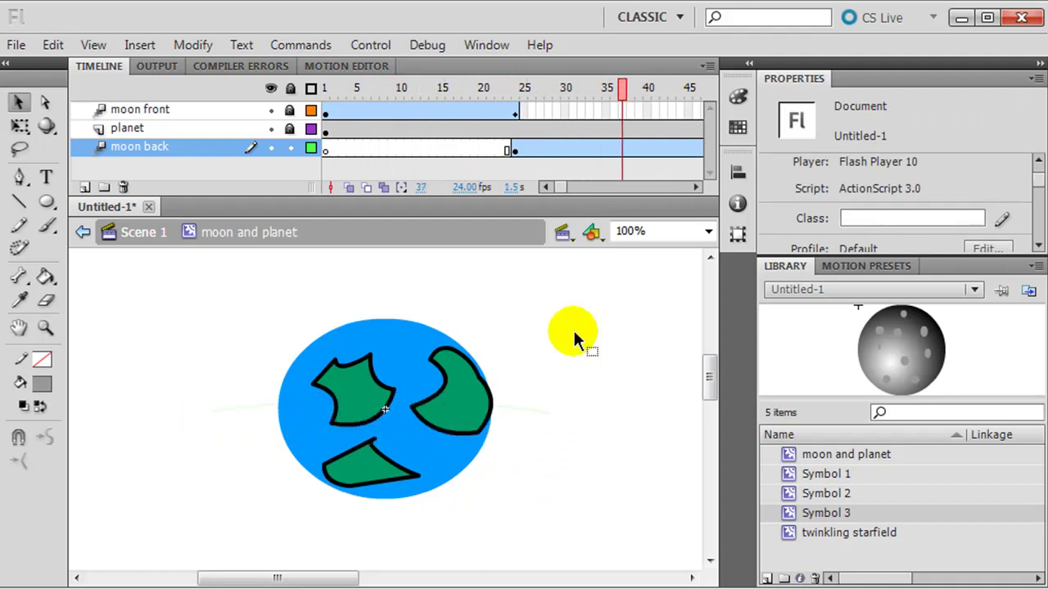
pyautogui.moveTo(577, 195); pyautogui.dragTo(562, 192)
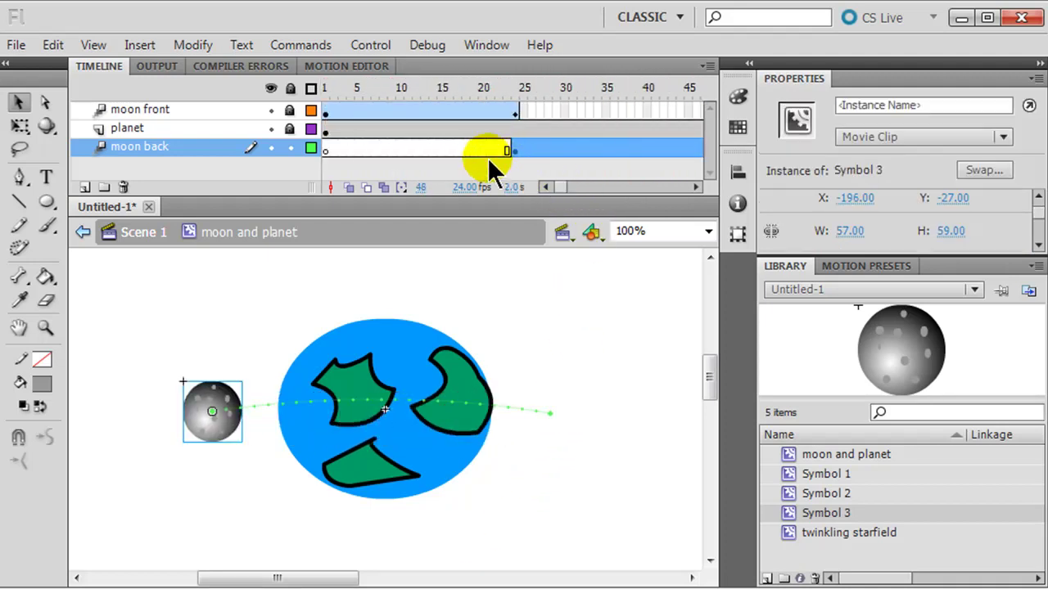
# Step: Lock moon back, return to frame 12 and unlock moon front with Free Transform active
pyautogui.click(289, 147)
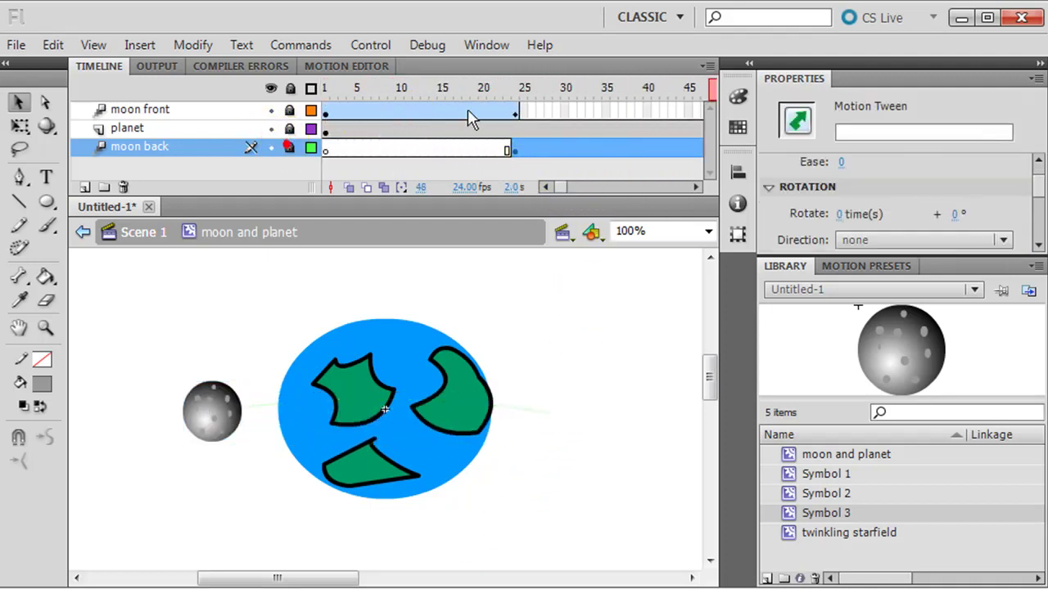
pyautogui.click(416, 114)
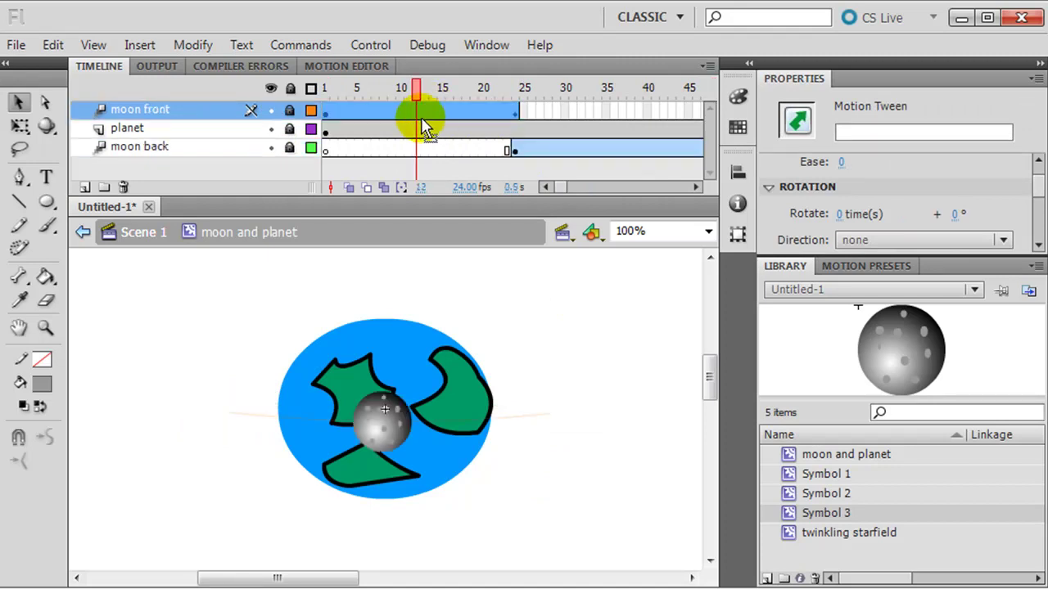
pyautogui.click(20, 125)
pyautogui.click(276, 315)
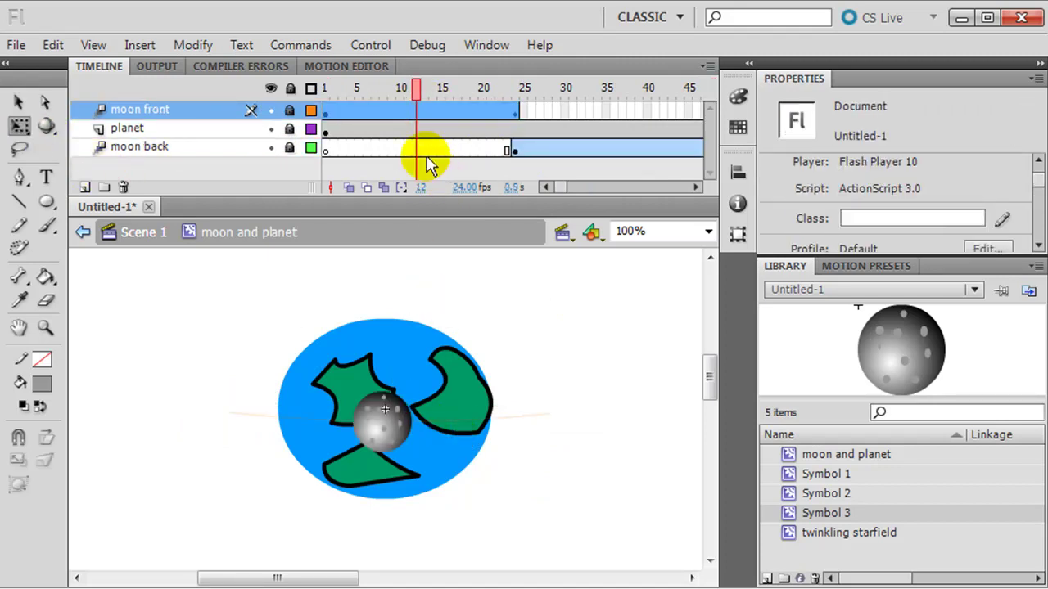
pyautogui.click(289, 112)
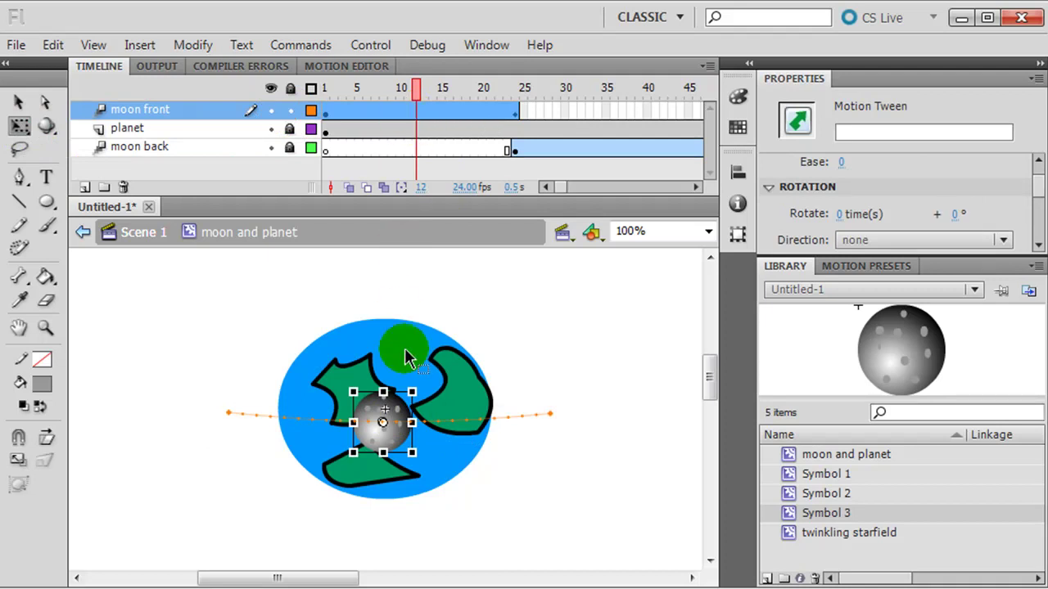
# Step: Enlarge the moon at frame 12 and open the Motion Editor at the tween's last frame
pyautogui.moveTo(412, 391); pyautogui.dragTo(421, 383)
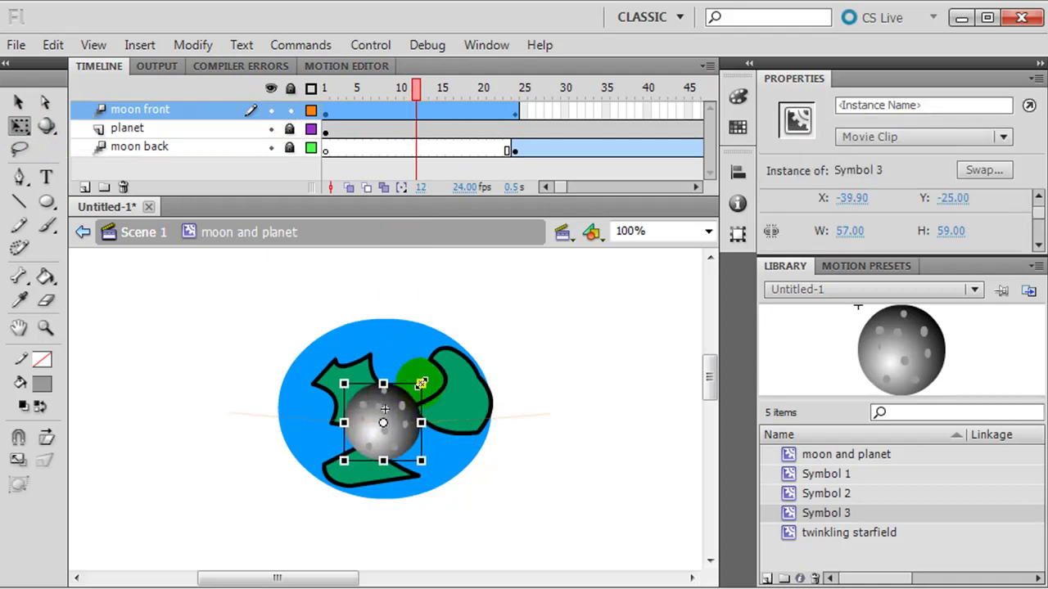
pyautogui.click(515, 111)
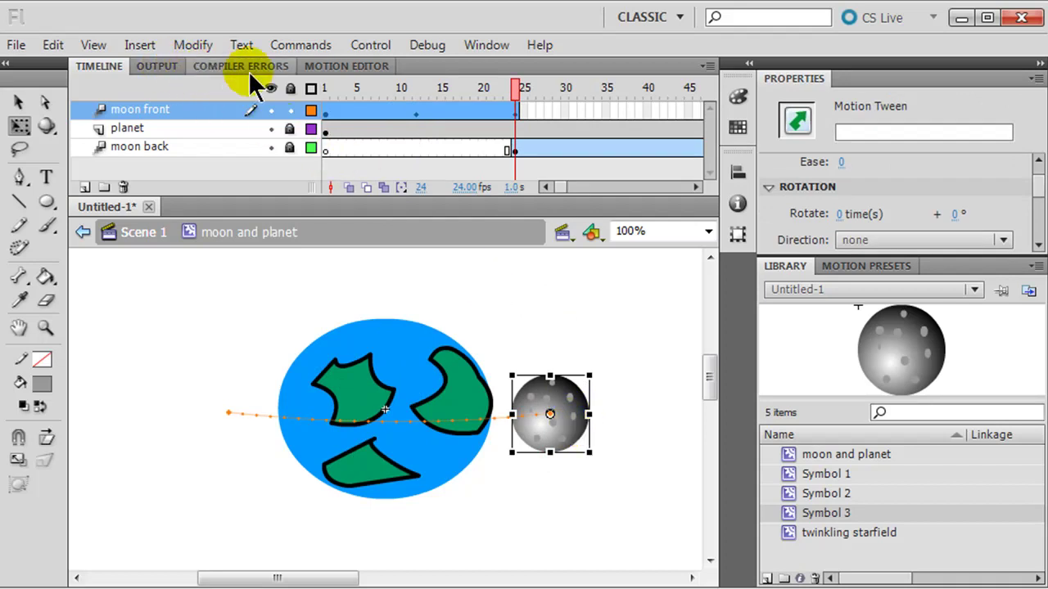
pyautogui.click(359, 66)
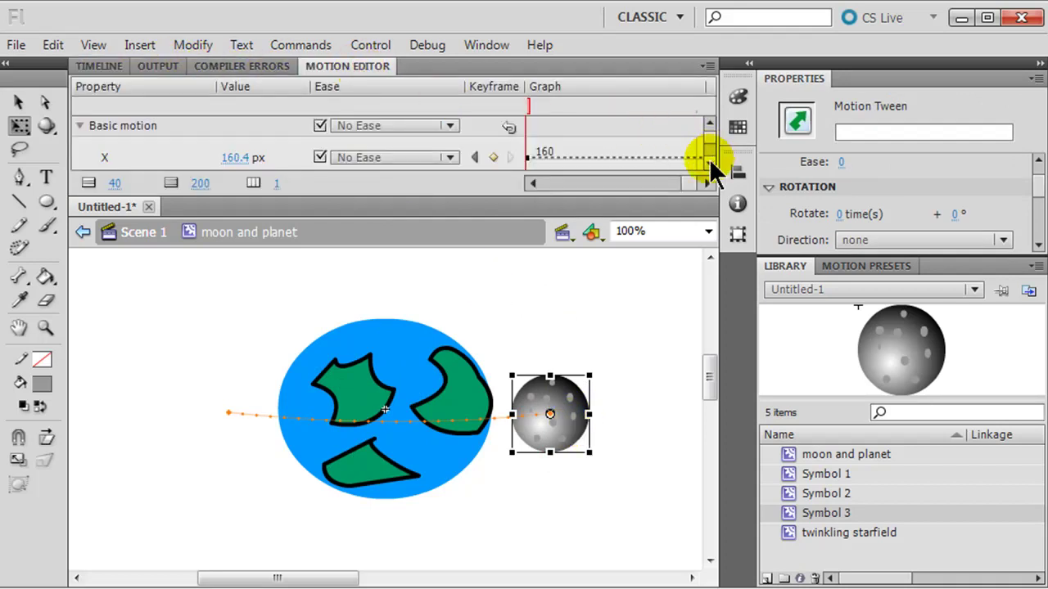
pyautogui.scroll(-3, 710, 161)
pyautogui.scroll(-5, 710, 163)
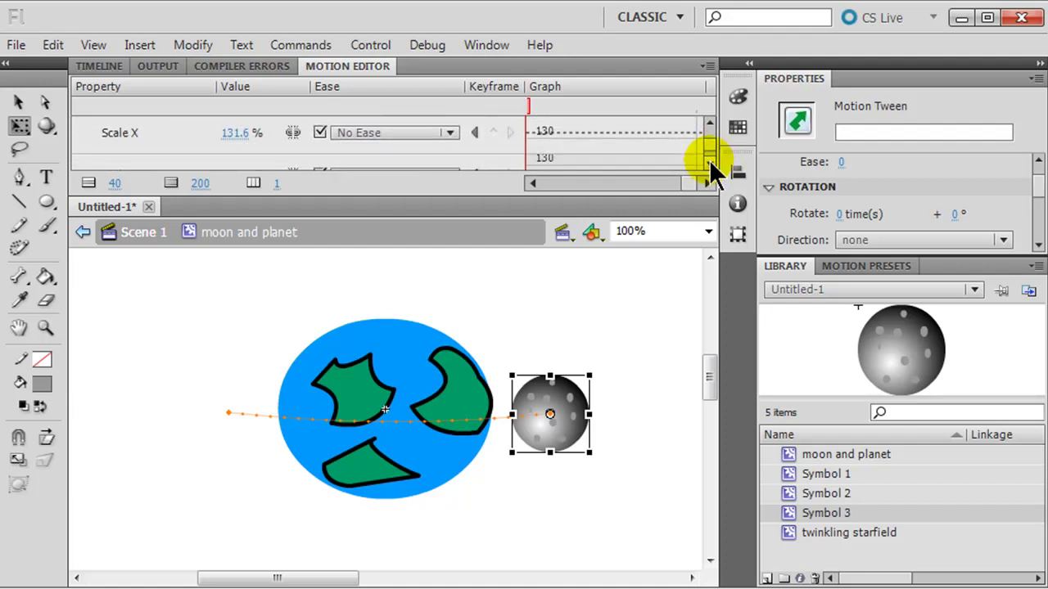
# Step: Set Scale X and Scale Y to 100% at the end of the moon front tween, then preview
pyautogui.click(249, 134)
pyautogui.doubleClick(266, 135)
pyautogui.write('100')
pyautogui.click(710, 162)
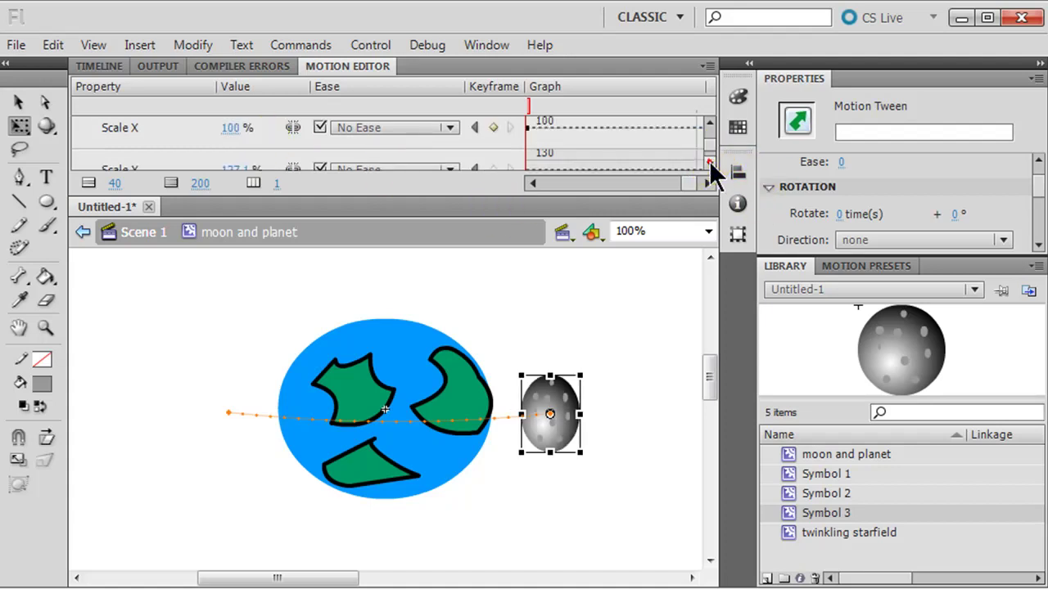
pyautogui.click(709, 163)
pyautogui.click(246, 160)
pyautogui.doubleClick(249, 161)
pyautogui.write('100')
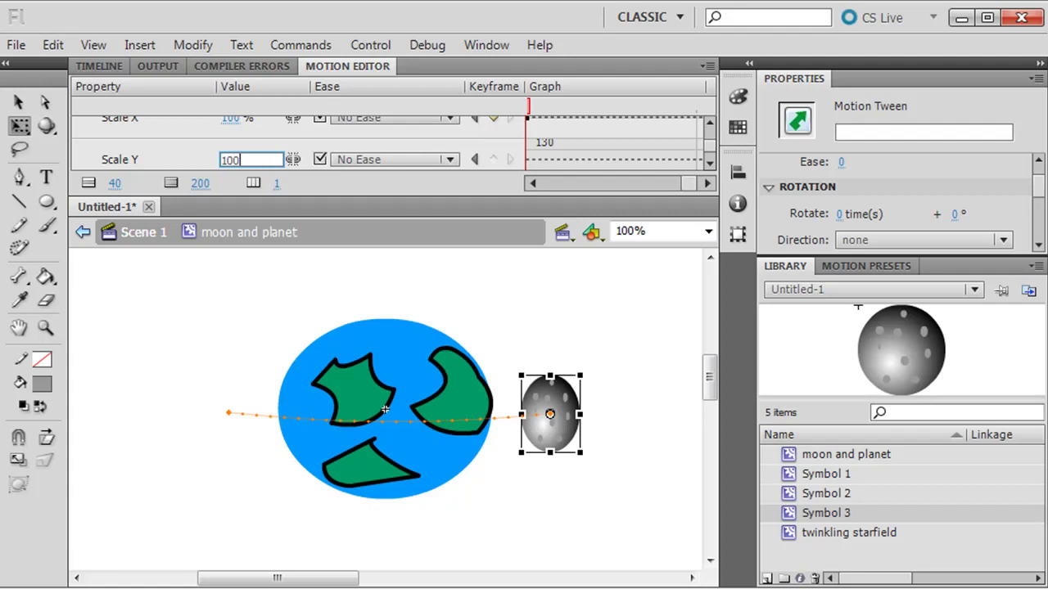
pyautogui.press('Return')
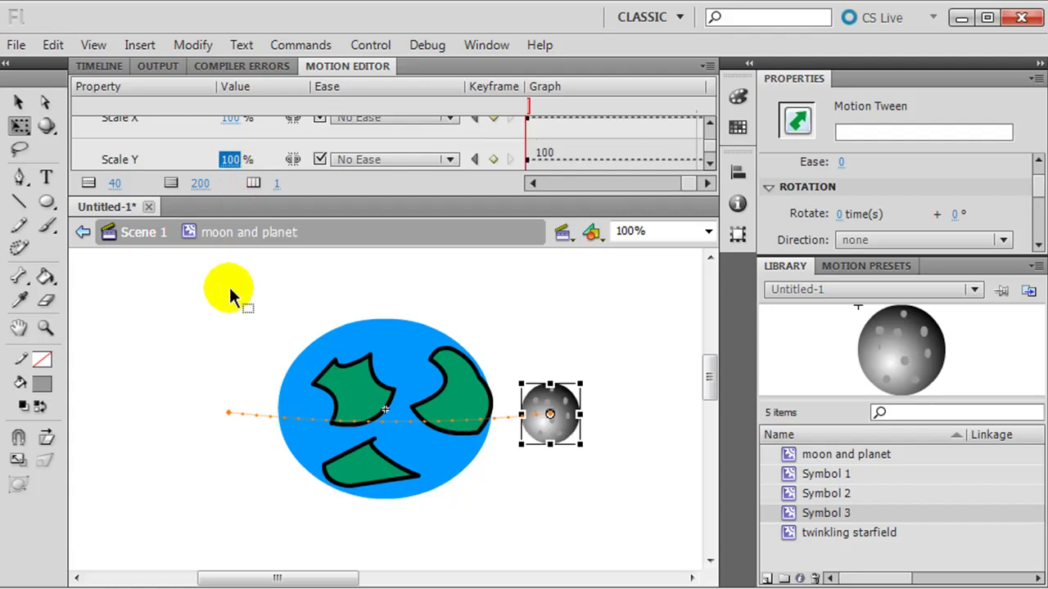
pyautogui.click(230, 291)
pyautogui.press('Return')
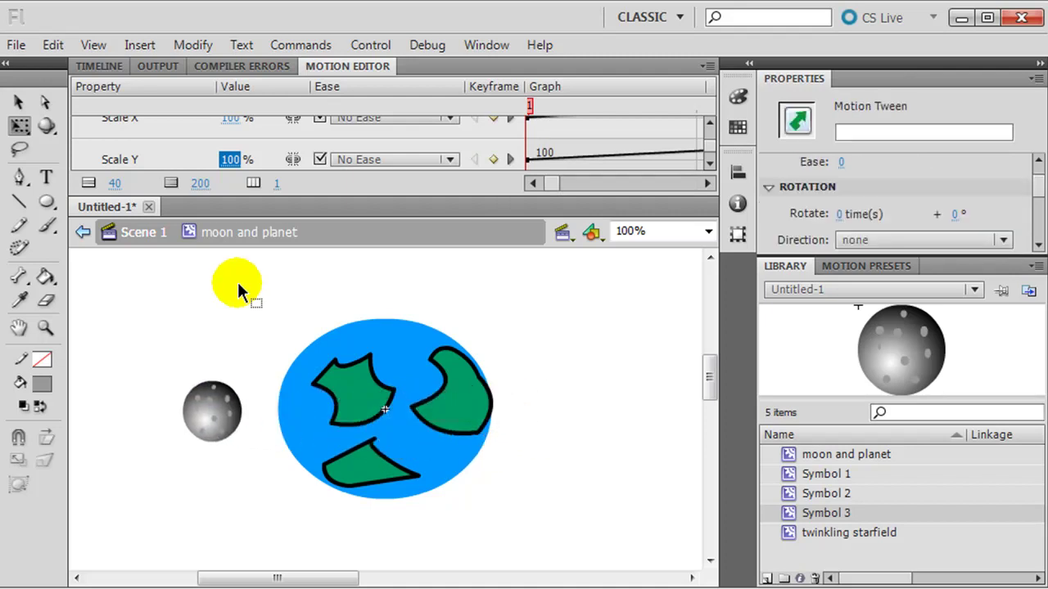
# Step: Unlock moon back, select the moon instance and go to frame 48
pyautogui.click(99, 66)
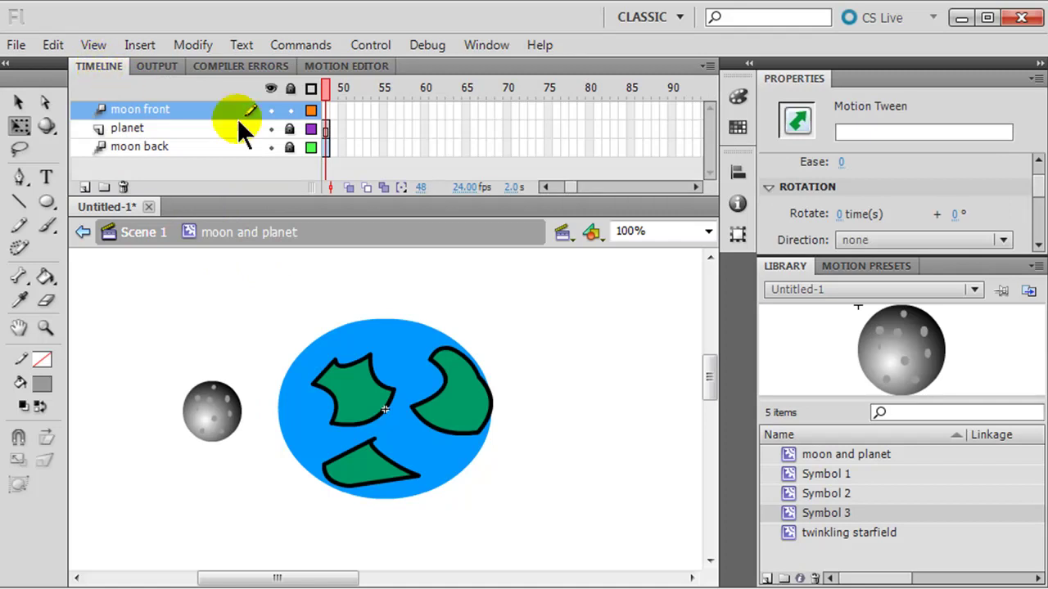
pyautogui.moveTo(575, 185); pyautogui.dragTo(565, 185)
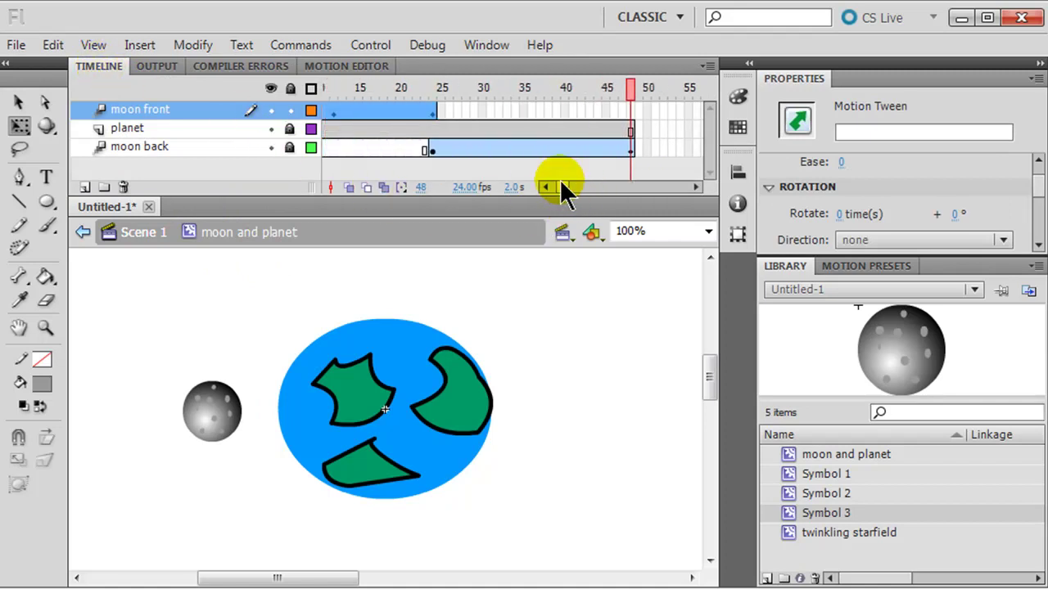
pyautogui.click(289, 146)
pyautogui.click(290, 109)
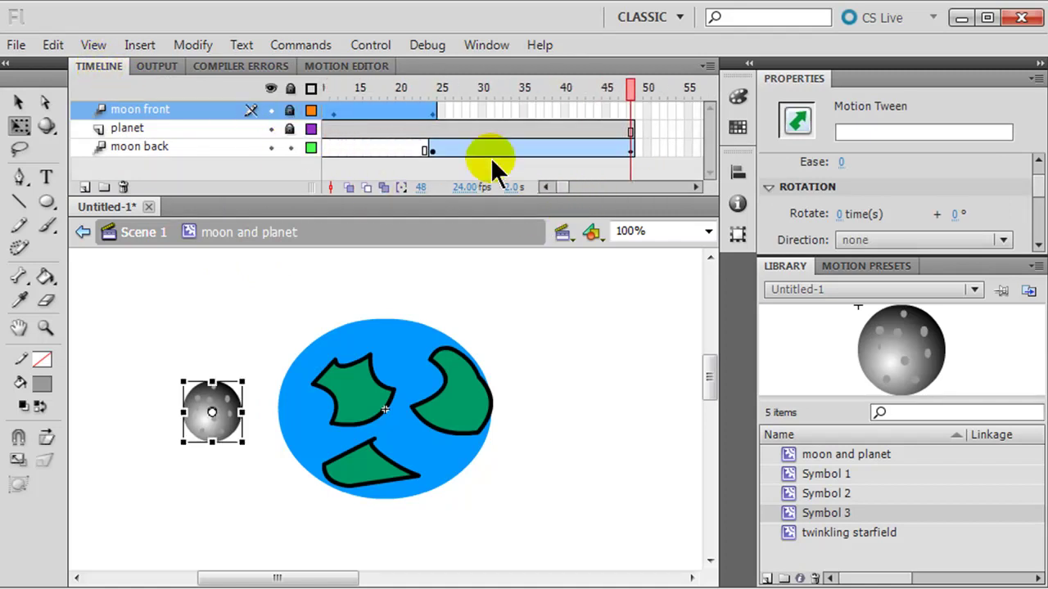
pyautogui.click(533, 155)
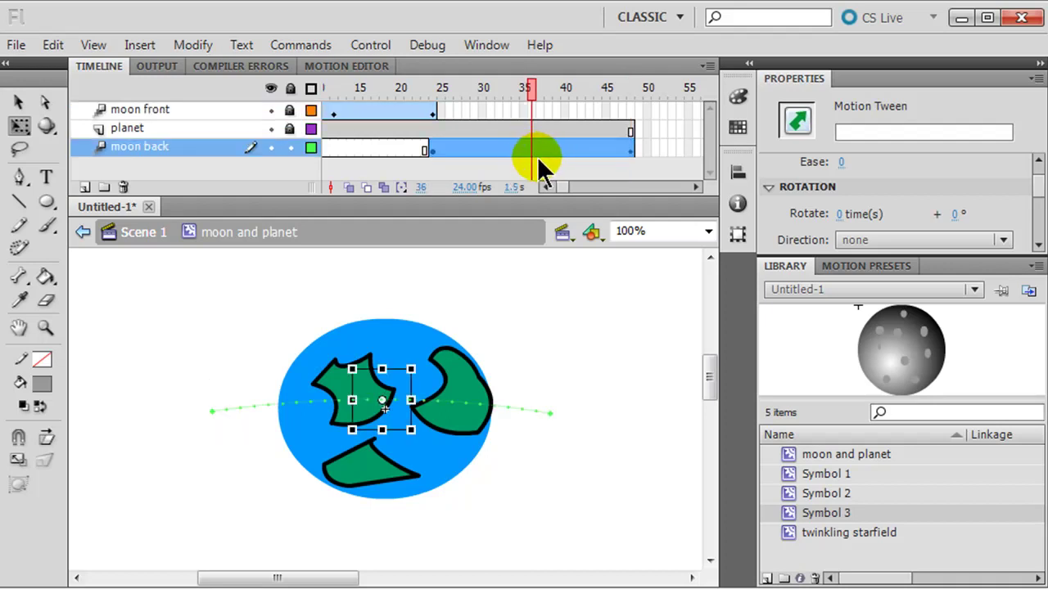
pyautogui.click(407, 375)
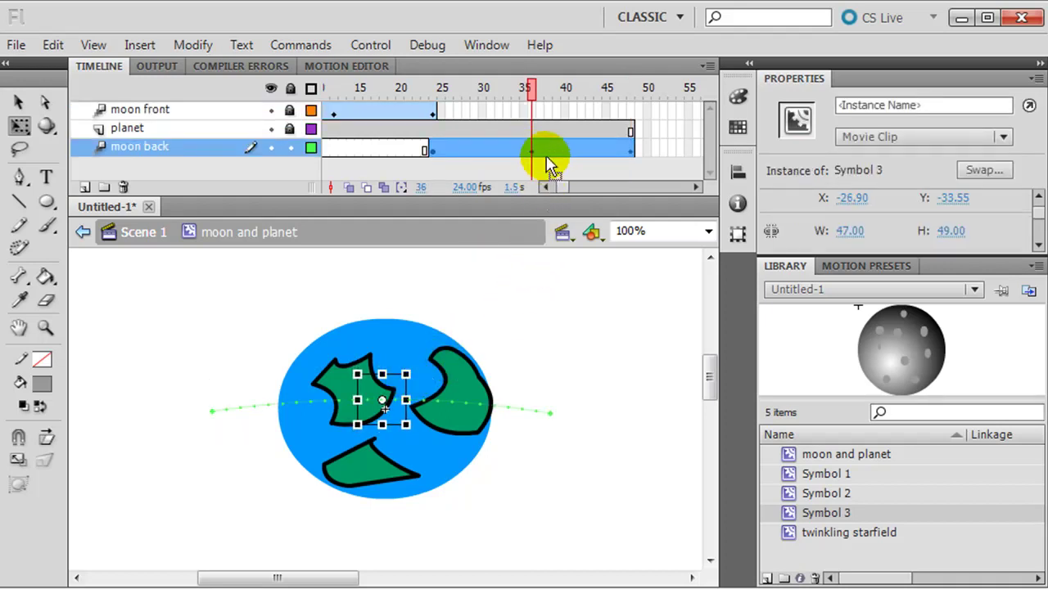
pyautogui.click(631, 152)
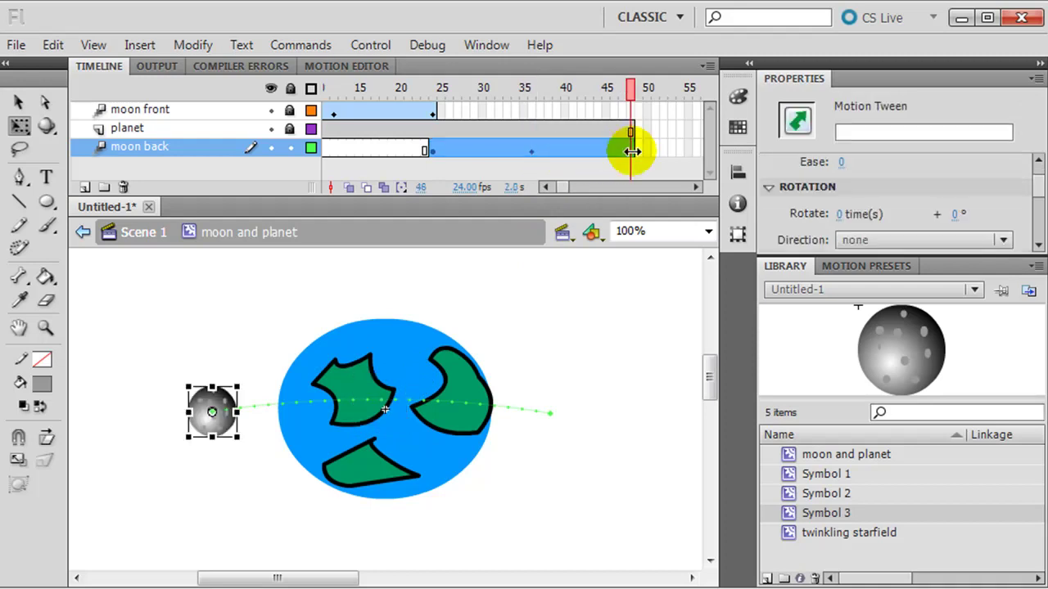
# Step: In the Motion Editor set Scale X and Scale Y to 100%, then return to Scene 1
pyautogui.click(370, 68)
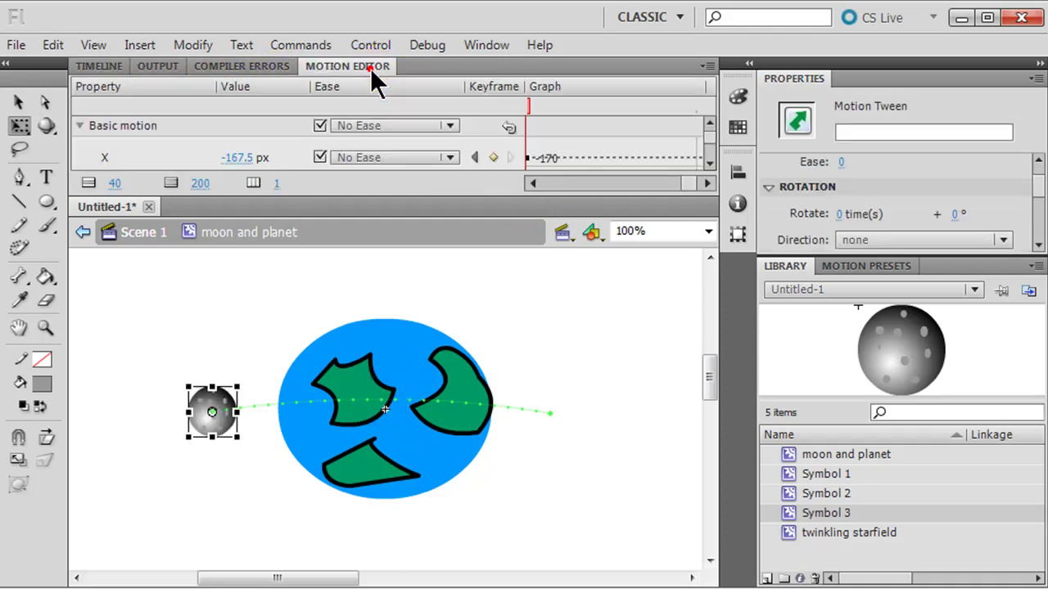
pyautogui.click(709, 166)
pyautogui.click(709, 166)
pyautogui.click(708, 166)
pyautogui.click(708, 166)
pyautogui.click(709, 166)
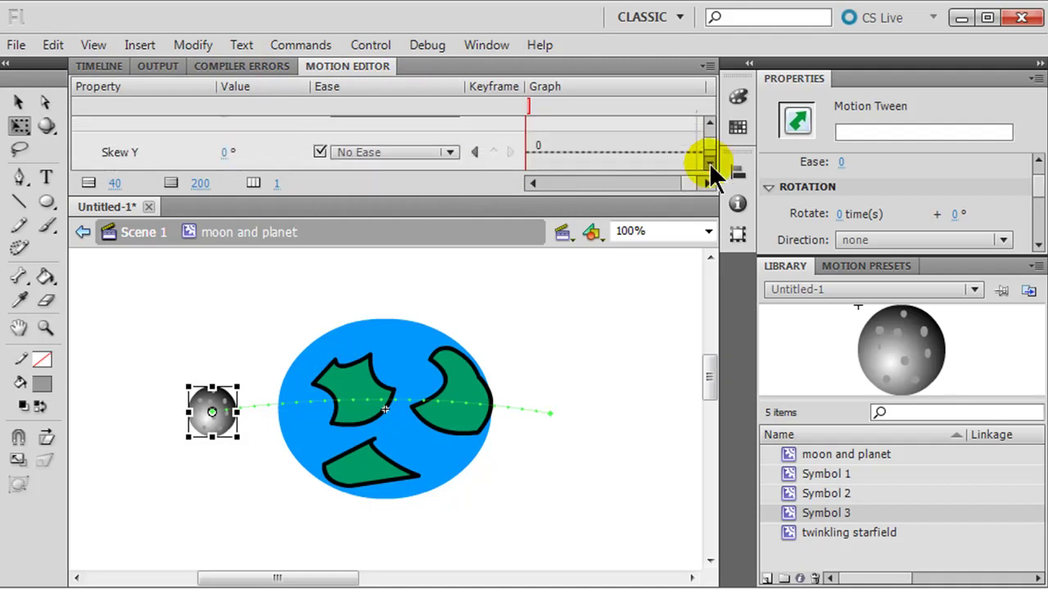
pyautogui.click(709, 166)
pyautogui.click(709, 167)
pyautogui.click(226, 123)
pyautogui.write('100')
pyautogui.press('Return')
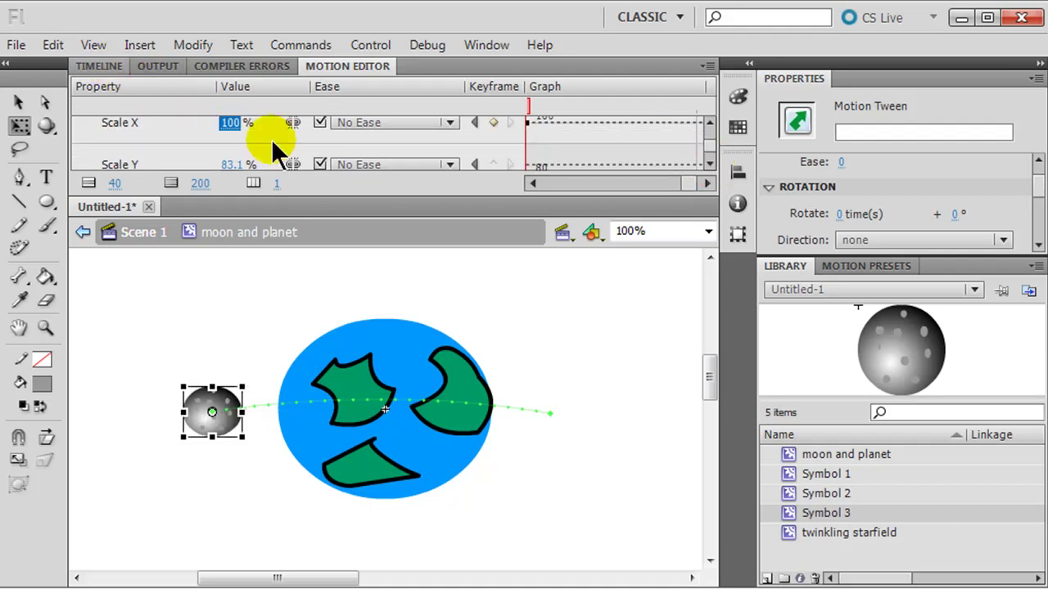
pyautogui.click(233, 164)
pyautogui.write('100')
pyautogui.press('Return')
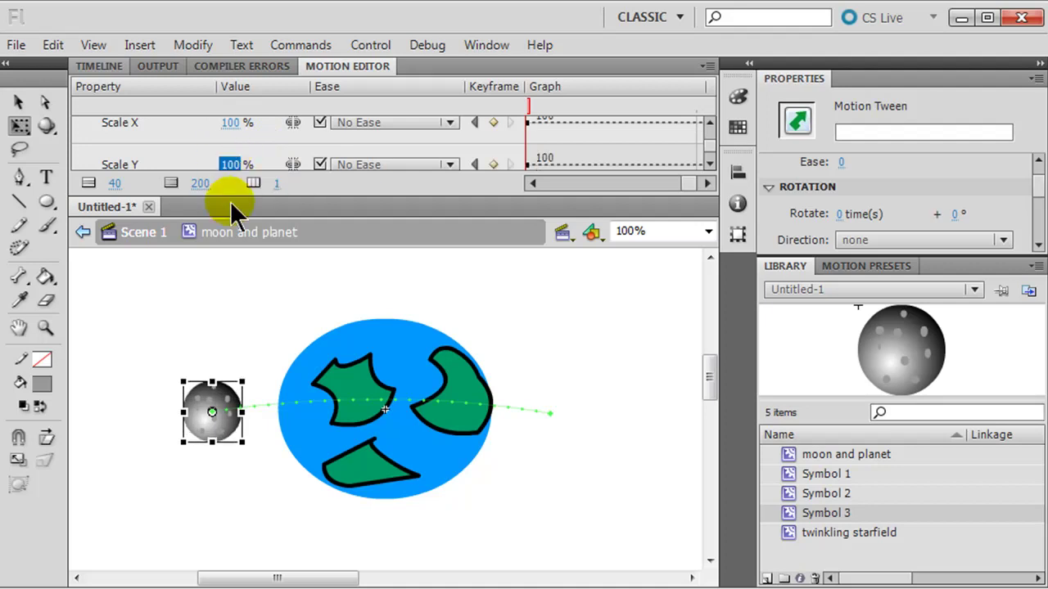
pyautogui.click(136, 236)
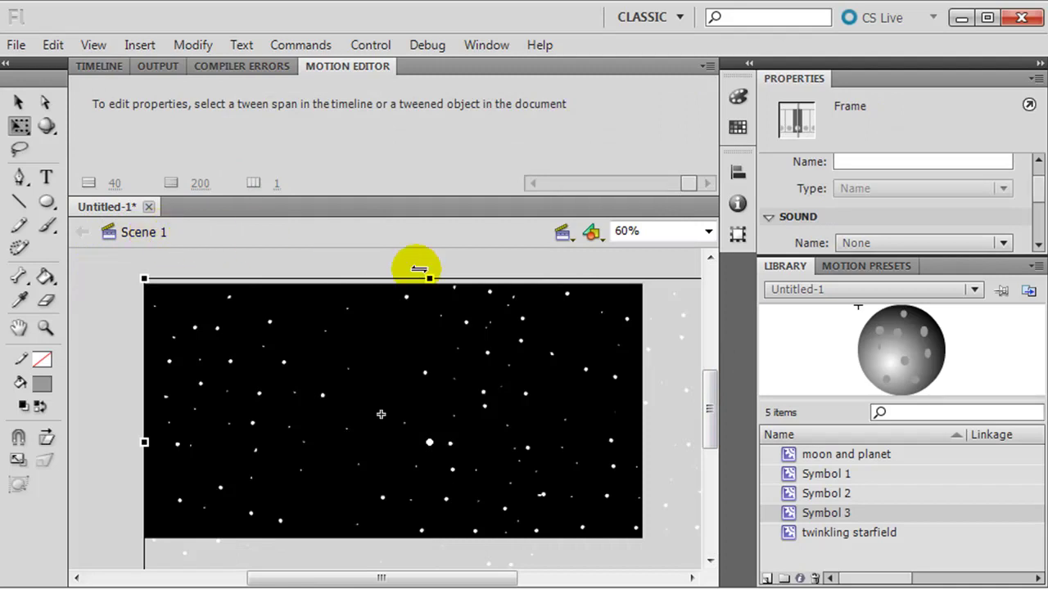
# Step: Open the moon and planet symbol from the Library and preview the orbit
pyautogui.doubleClick(796, 458)
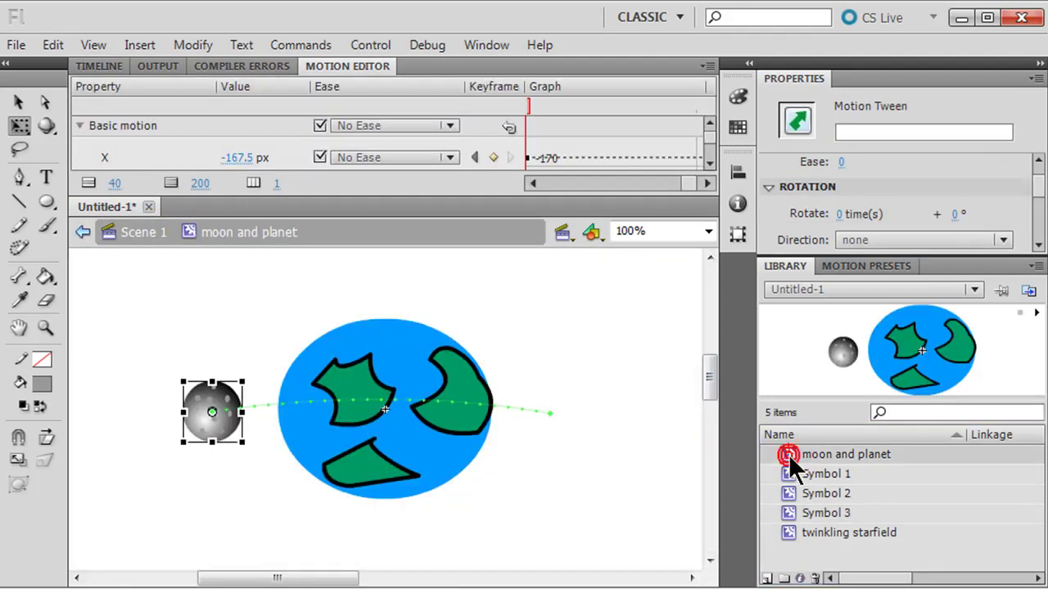
pyautogui.press('Return')
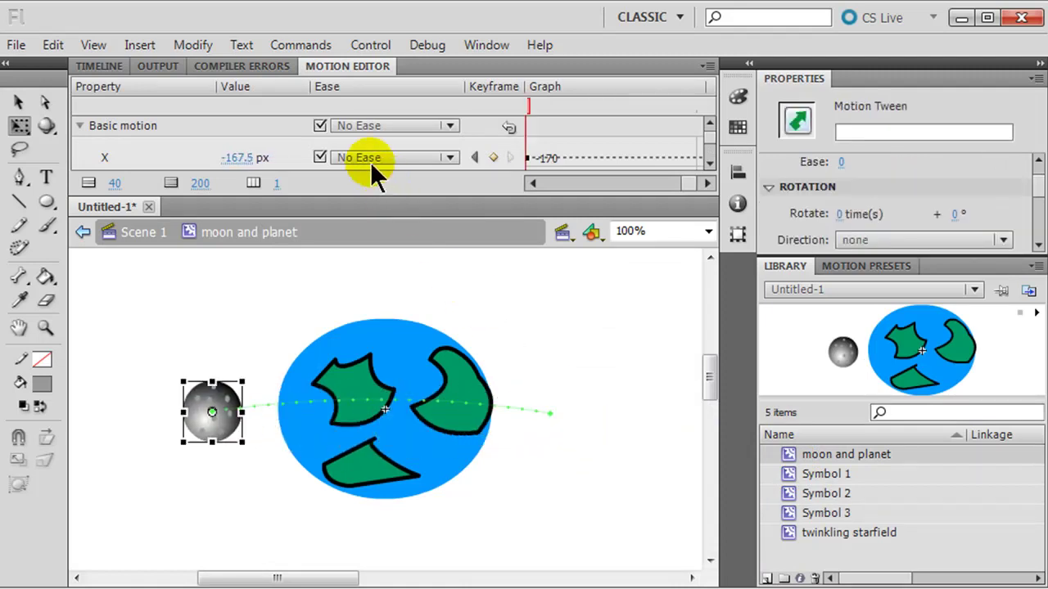
pyautogui.click(99, 66)
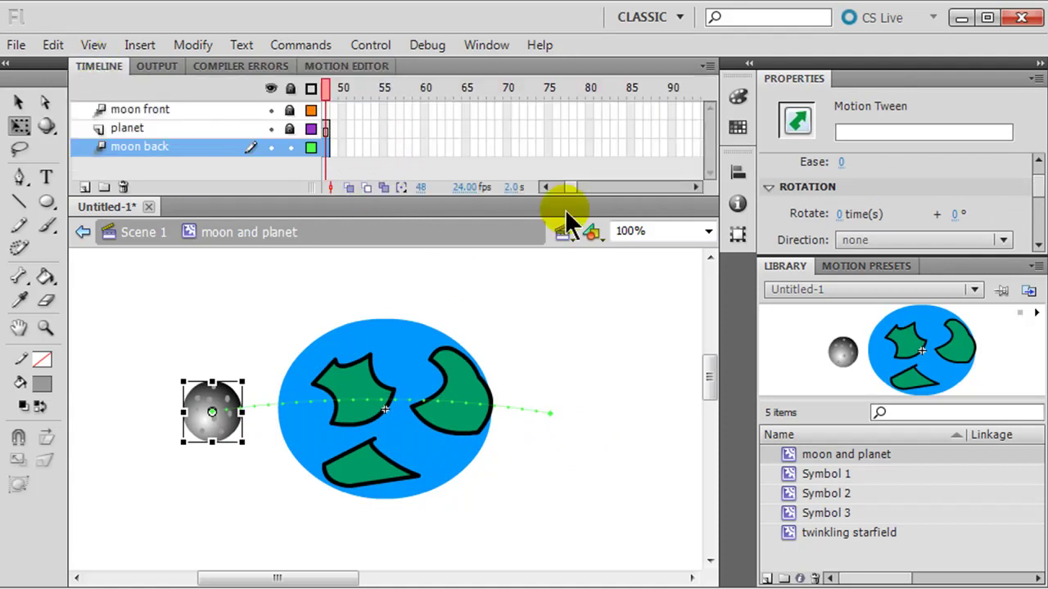
pyautogui.moveTo(580, 191); pyautogui.dragTo(565, 195)
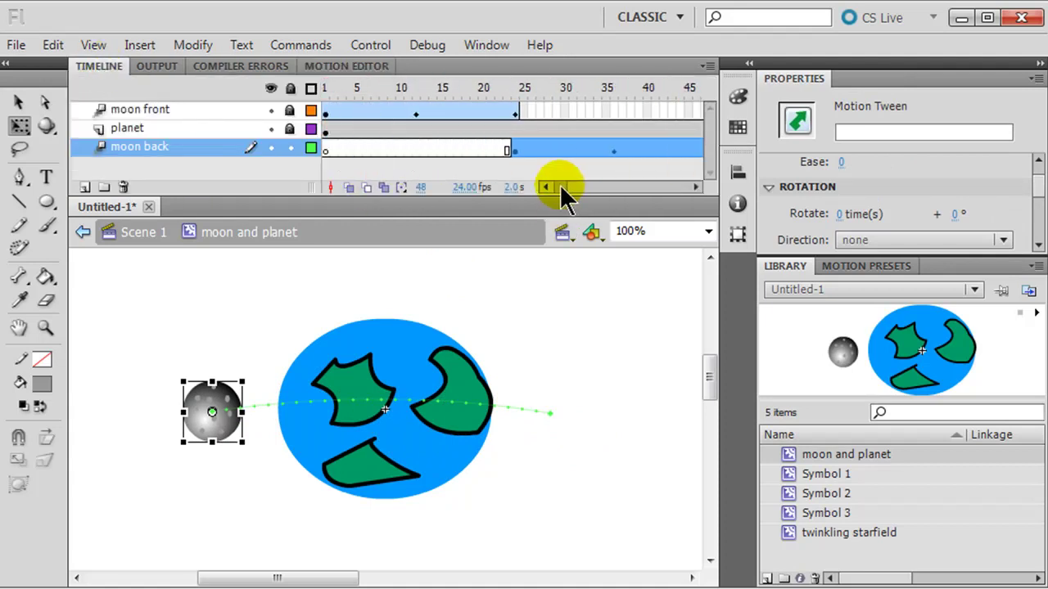
# Step: Unlock moon front, slightly shrink the moon at frame 12 and preview the result
pyautogui.click(416, 111)
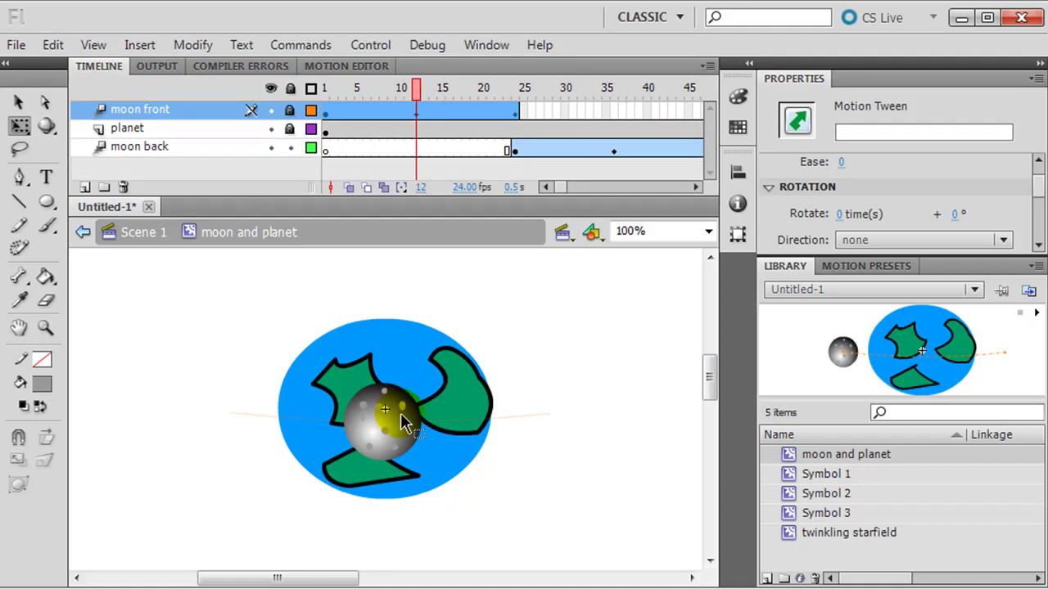
pyautogui.click(400, 412)
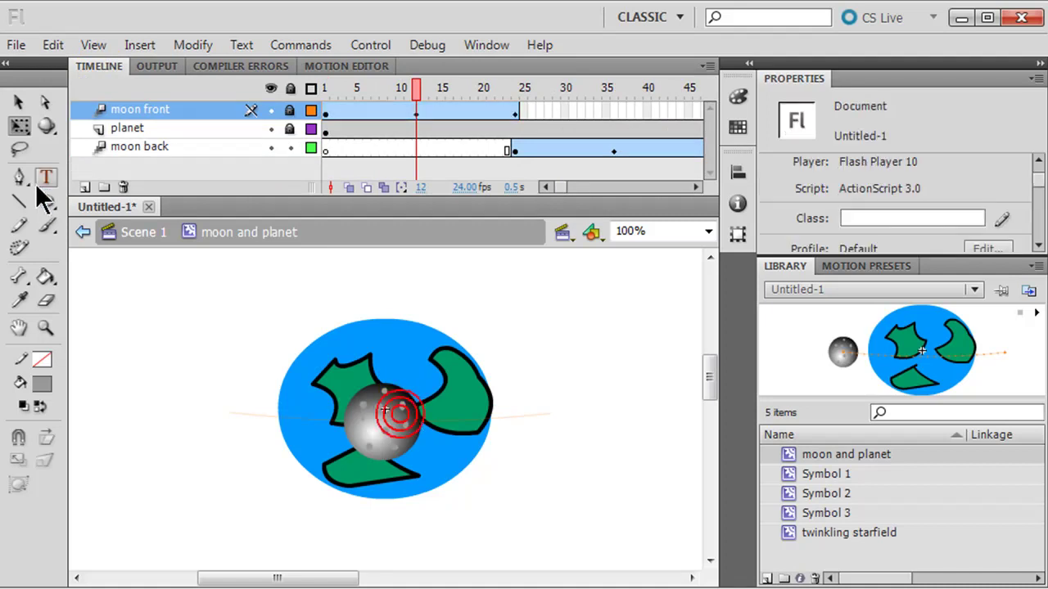
pyautogui.click(289, 111)
pyautogui.click(290, 145)
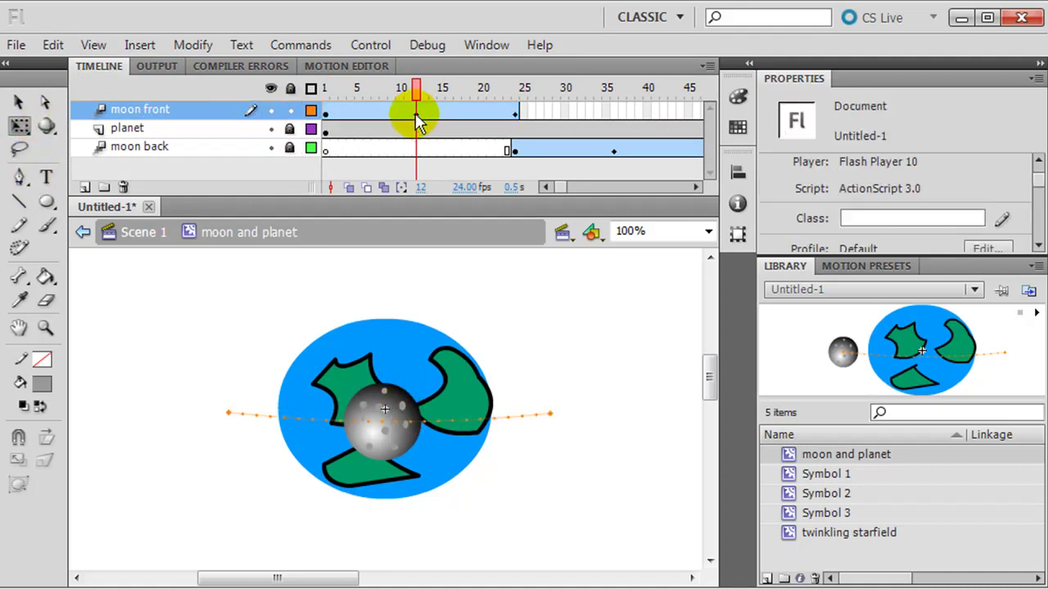
pyautogui.click(415, 113)
pyautogui.click(421, 388)
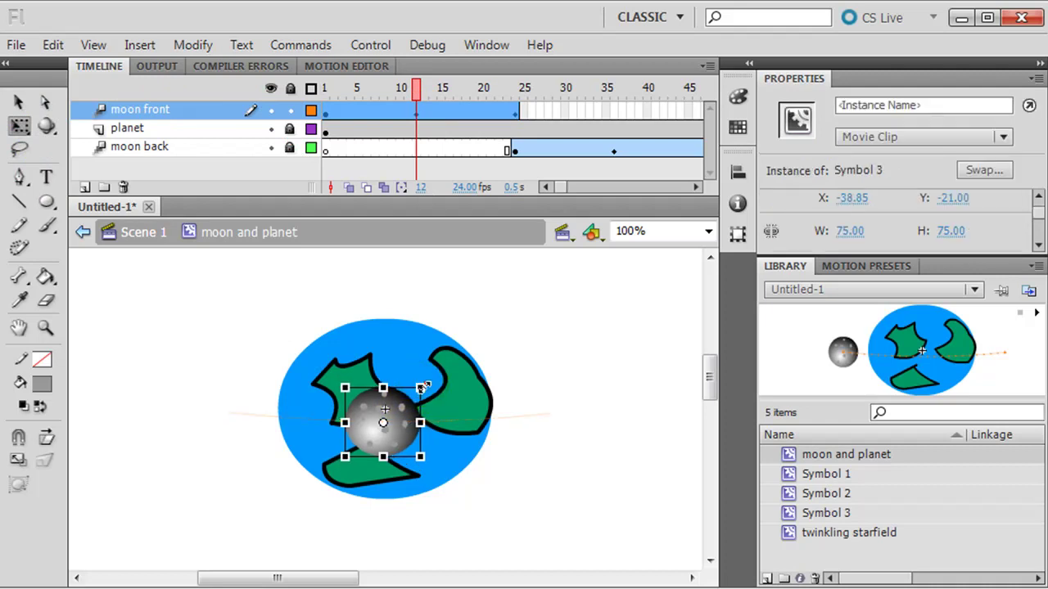
pyautogui.moveTo(422, 388); pyautogui.dragTo(418, 388)
pyautogui.press('Return')
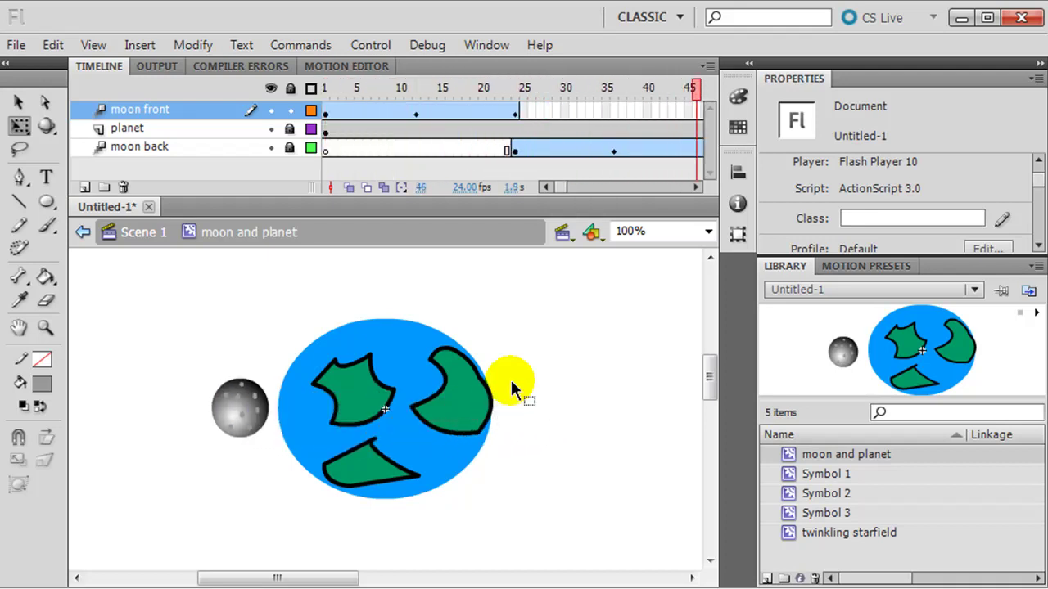
# Step: In Scene 1, add a new layer above stars named 'moon and planet'
pyautogui.click(139, 237)
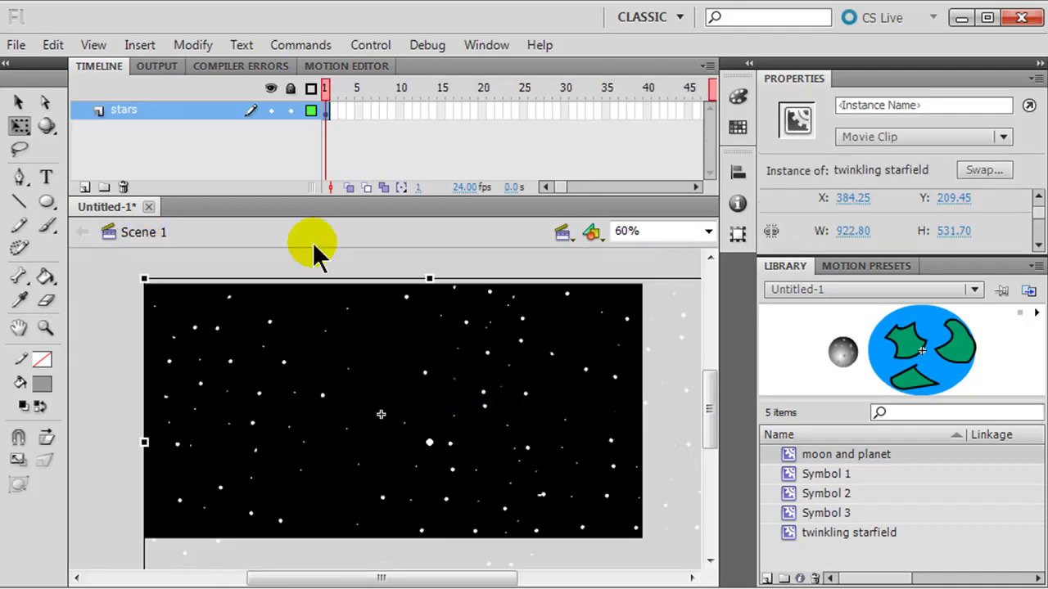
pyautogui.click(84, 188)
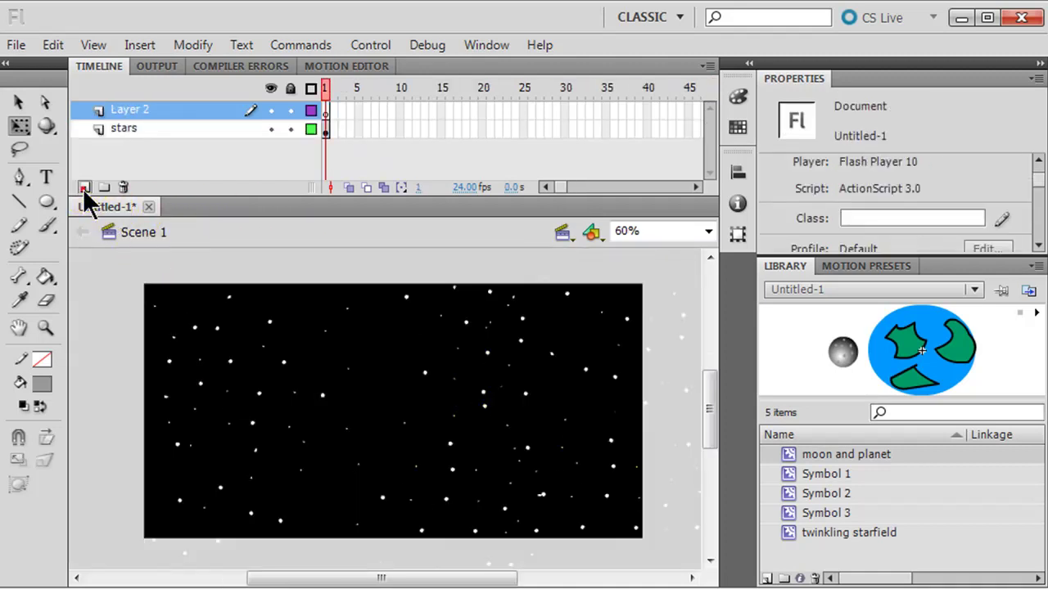
pyautogui.doubleClick(132, 111)
pyautogui.write('m')
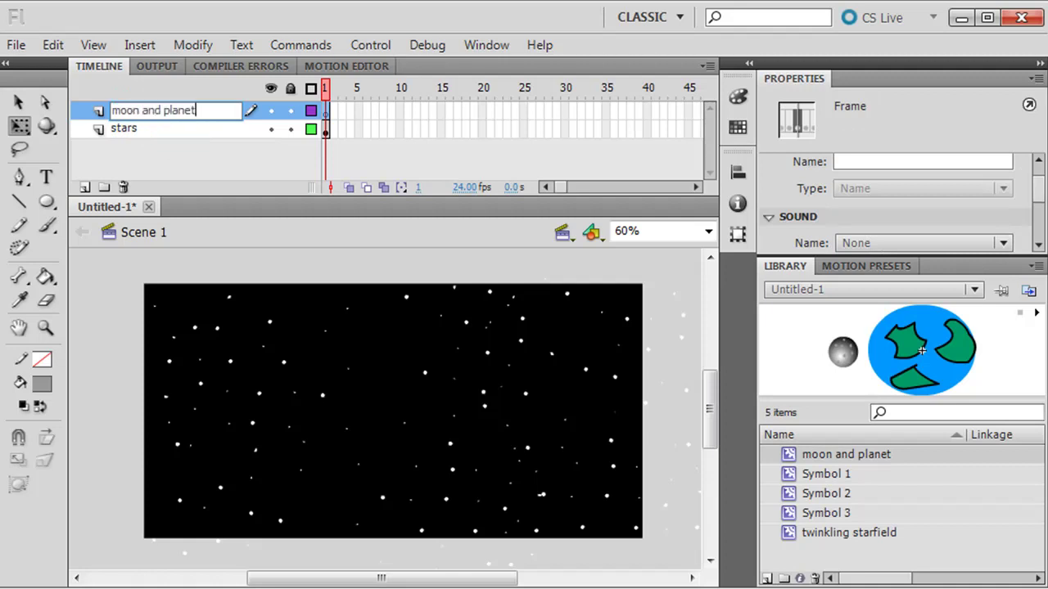
pyautogui.write('oon and planet')
pyautogui.click(326, 113)
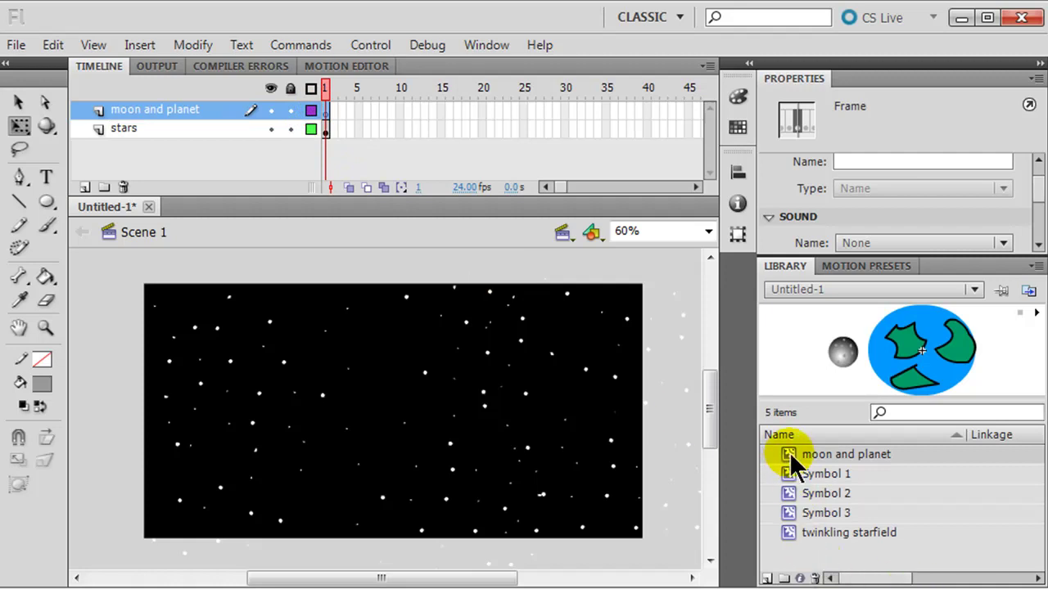
# Step: Drag the moon and planet symbol onto the starfield and enlarge it
pyautogui.moveTo(792, 462); pyautogui.dragTo(338, 419)
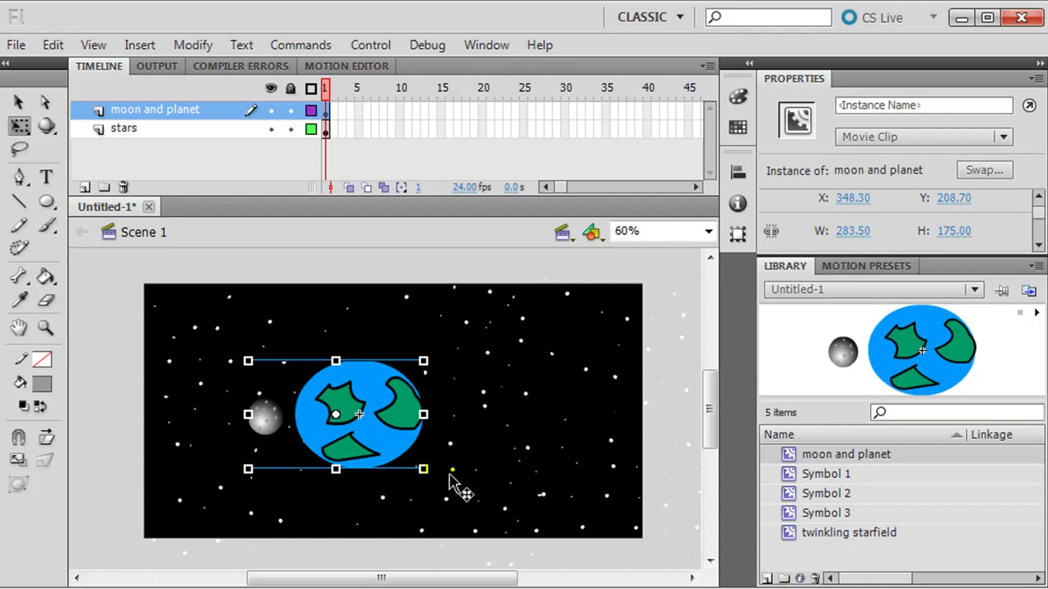
pyautogui.moveTo(422, 469); pyautogui.dragTo(440, 491)
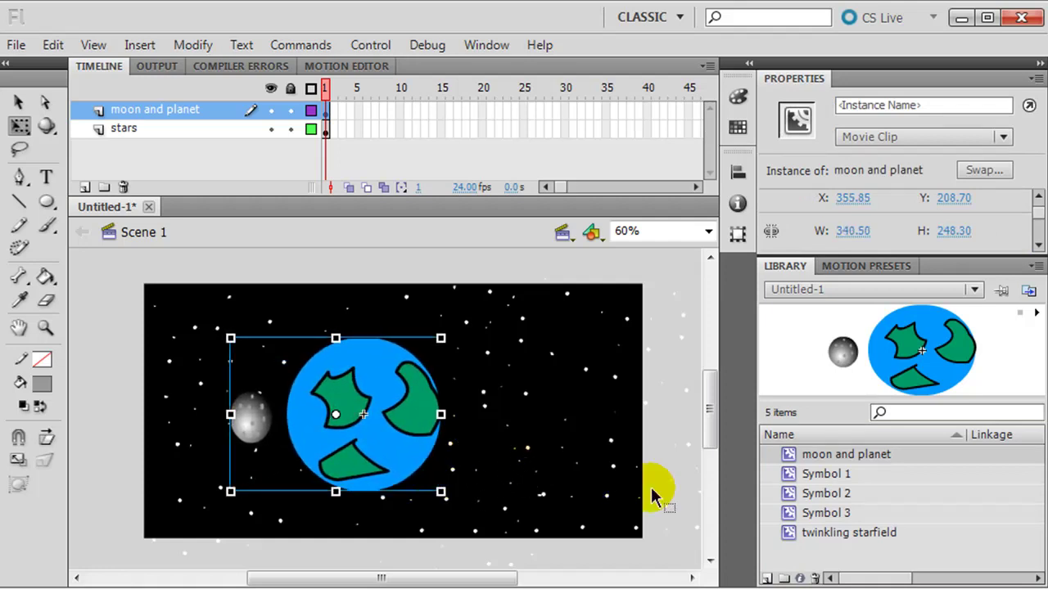
pyautogui.click(675, 475)
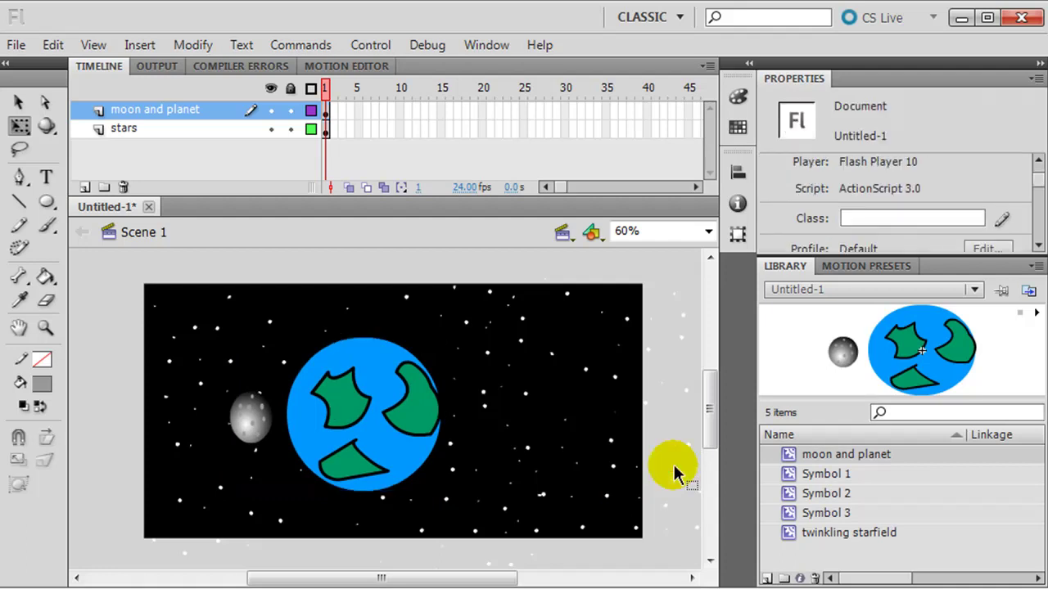
# Step: Test the movie with Ctrl+Enter to play Untitled-1.swf in Flash Player
pyautogui.hotkey('ctrl', 'Return')
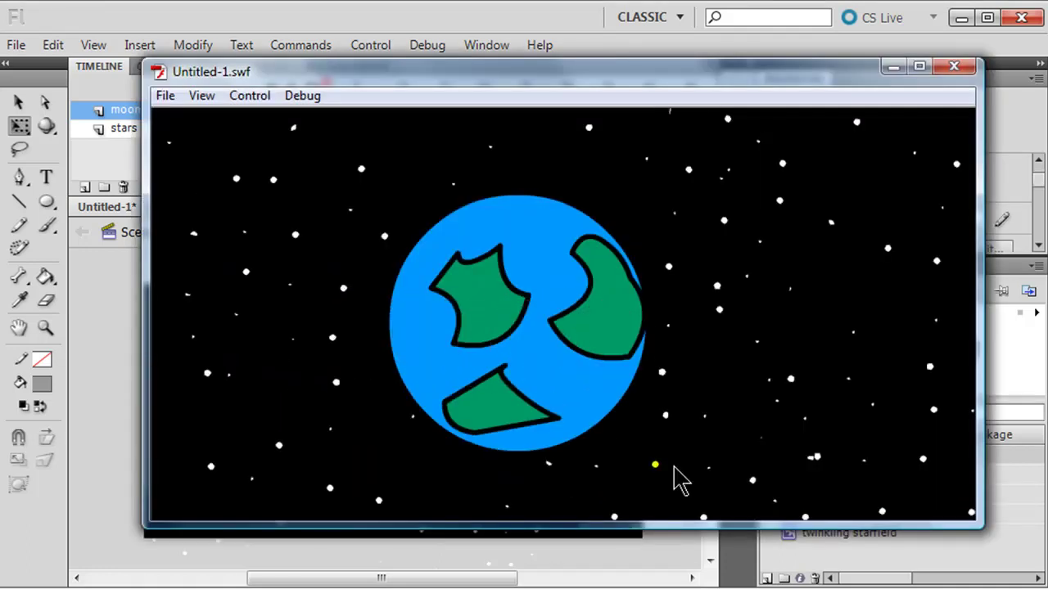